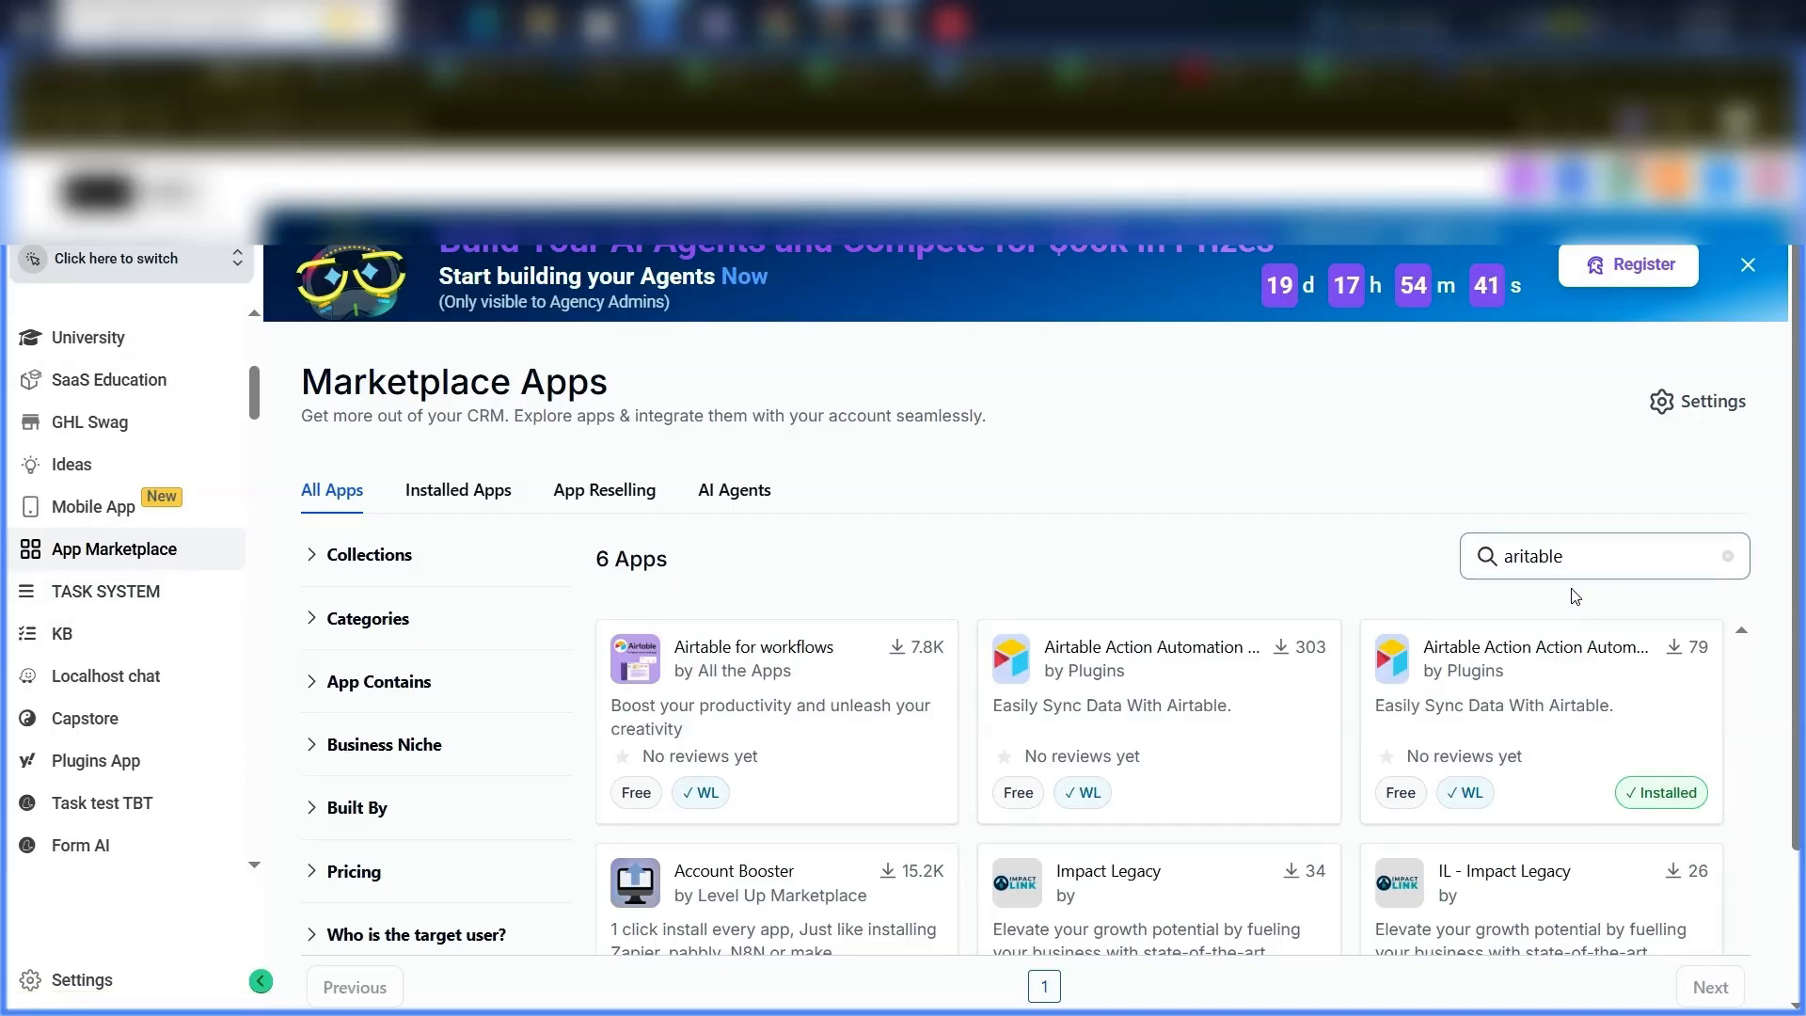
# Install the Airtable Action Action Automation For Workflows app, already marked as installed, into the Kenzo Beauty sub-account as well
pyautogui.click(1486, 661)
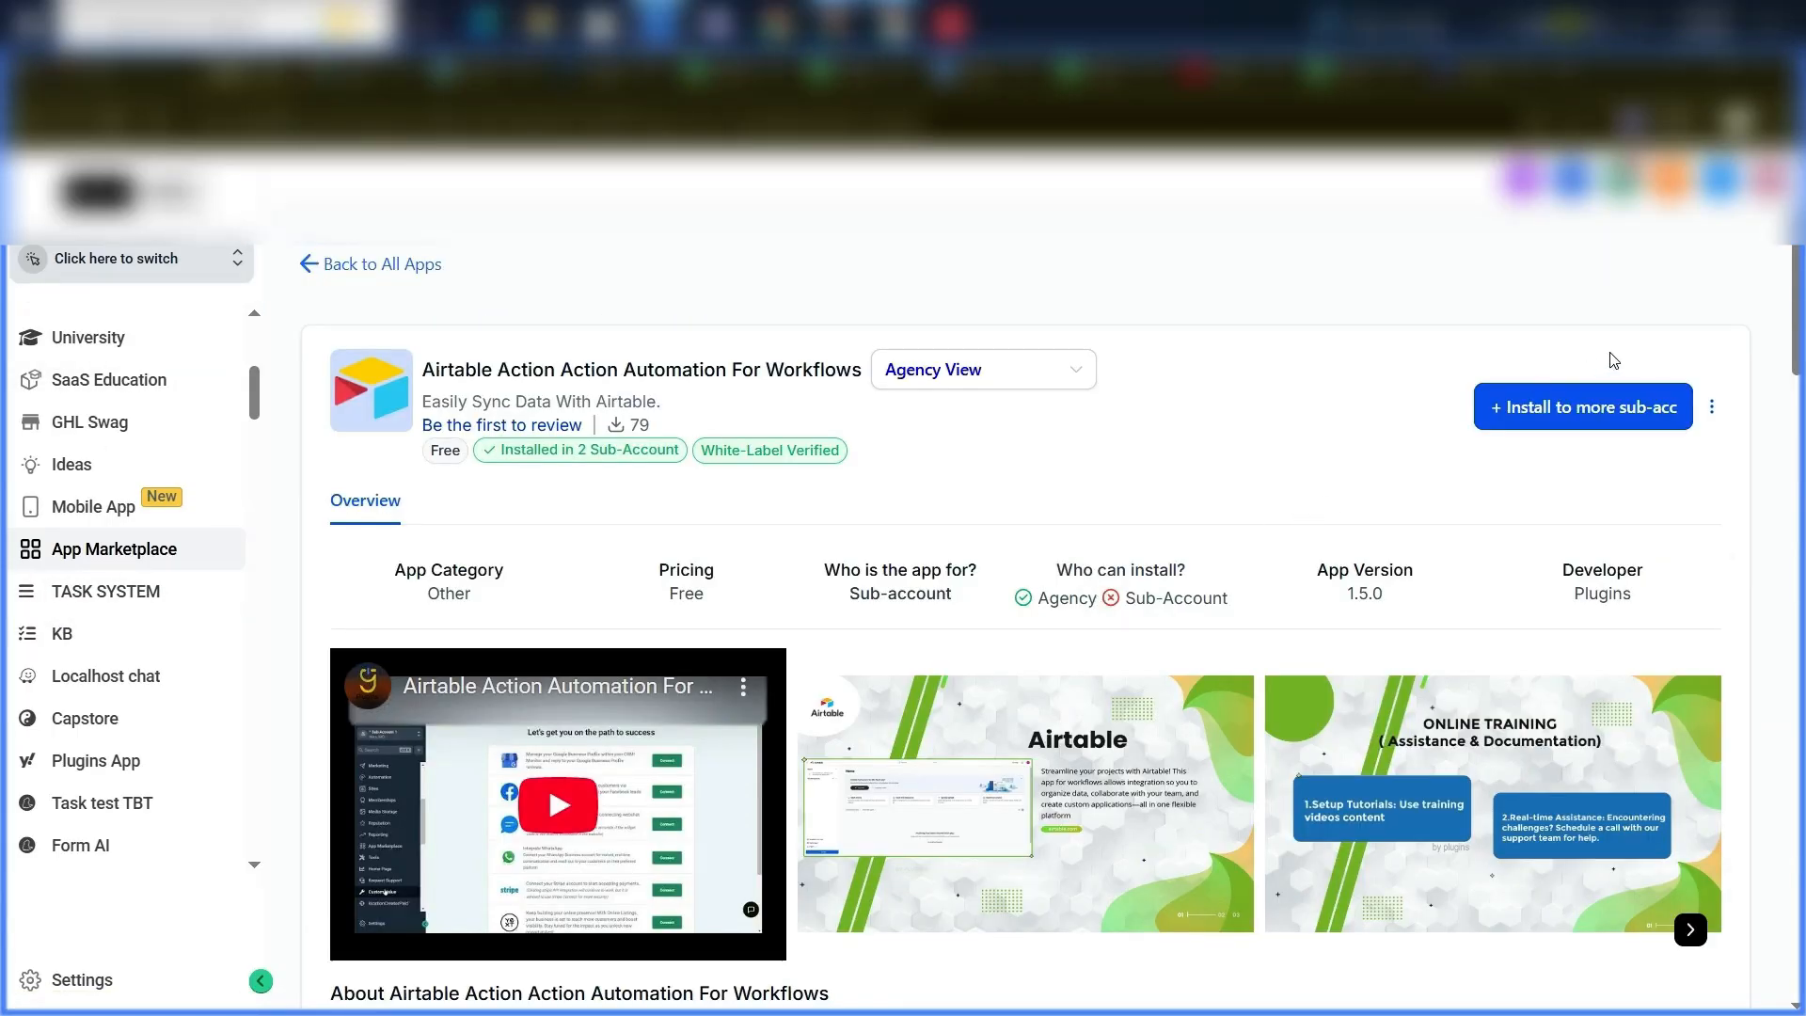
pyautogui.click(1601, 420)
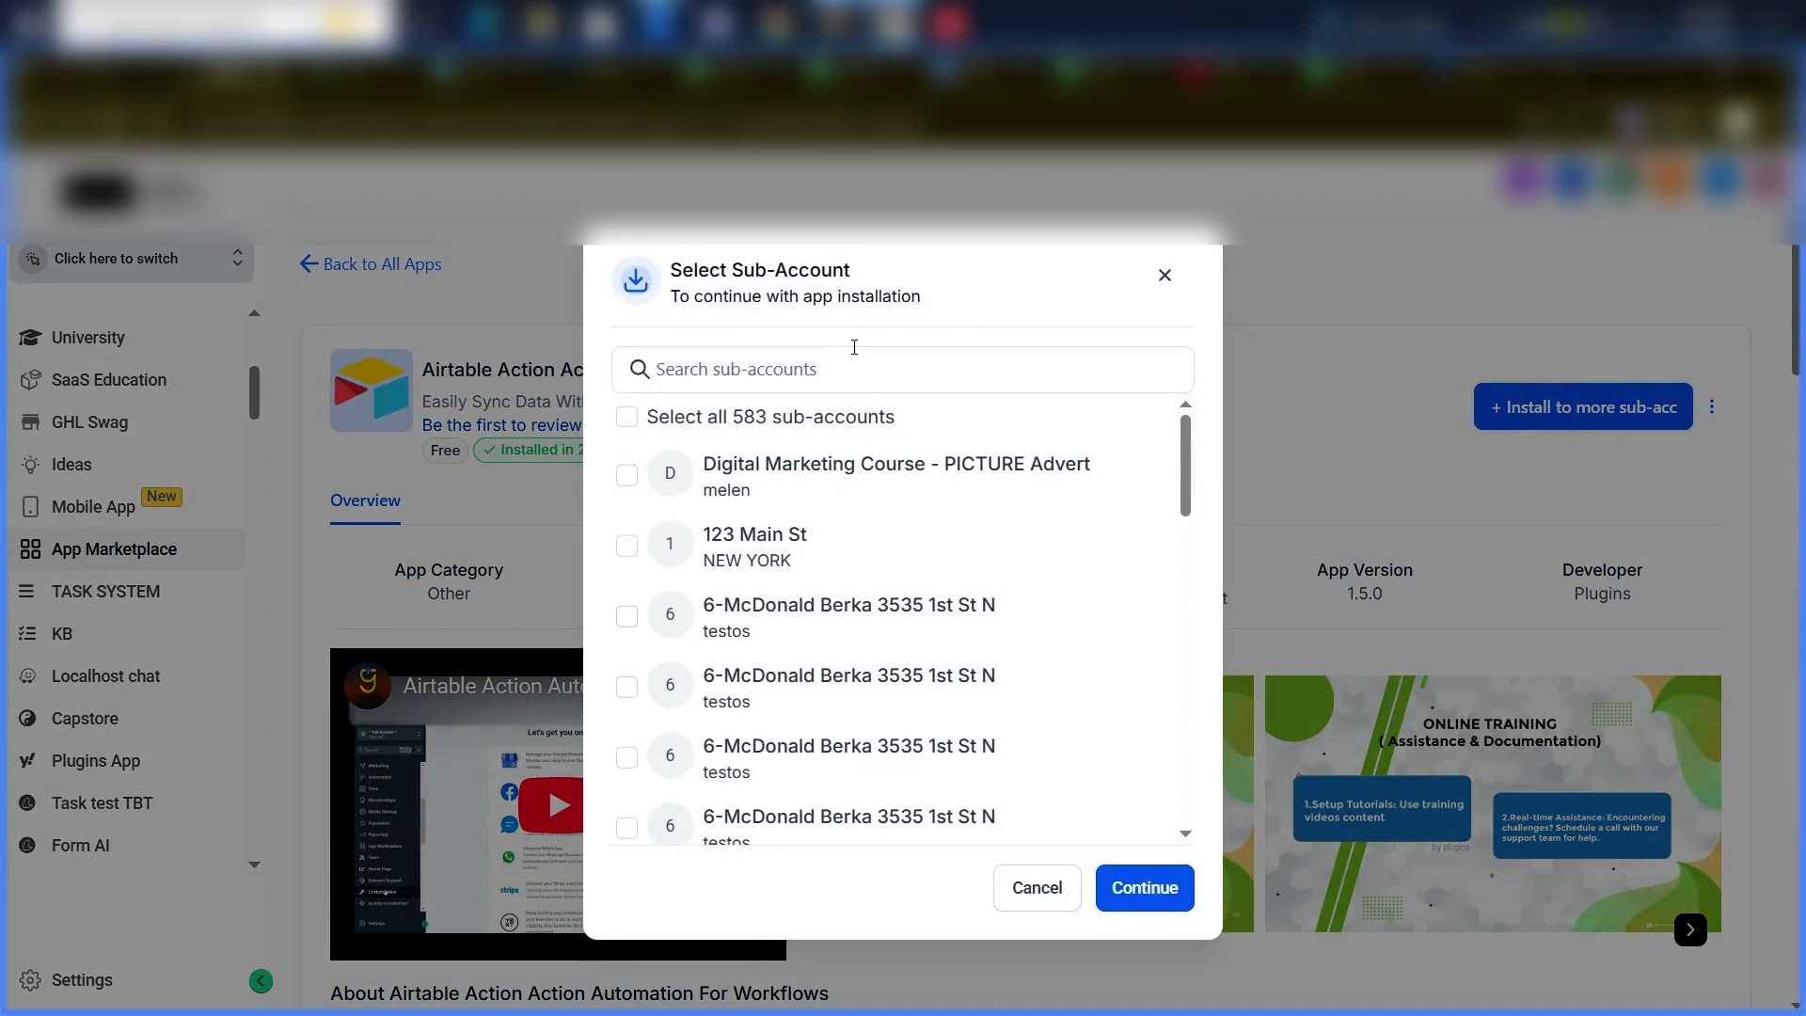
pyautogui.click(738, 367)
pyautogui.write('ken')
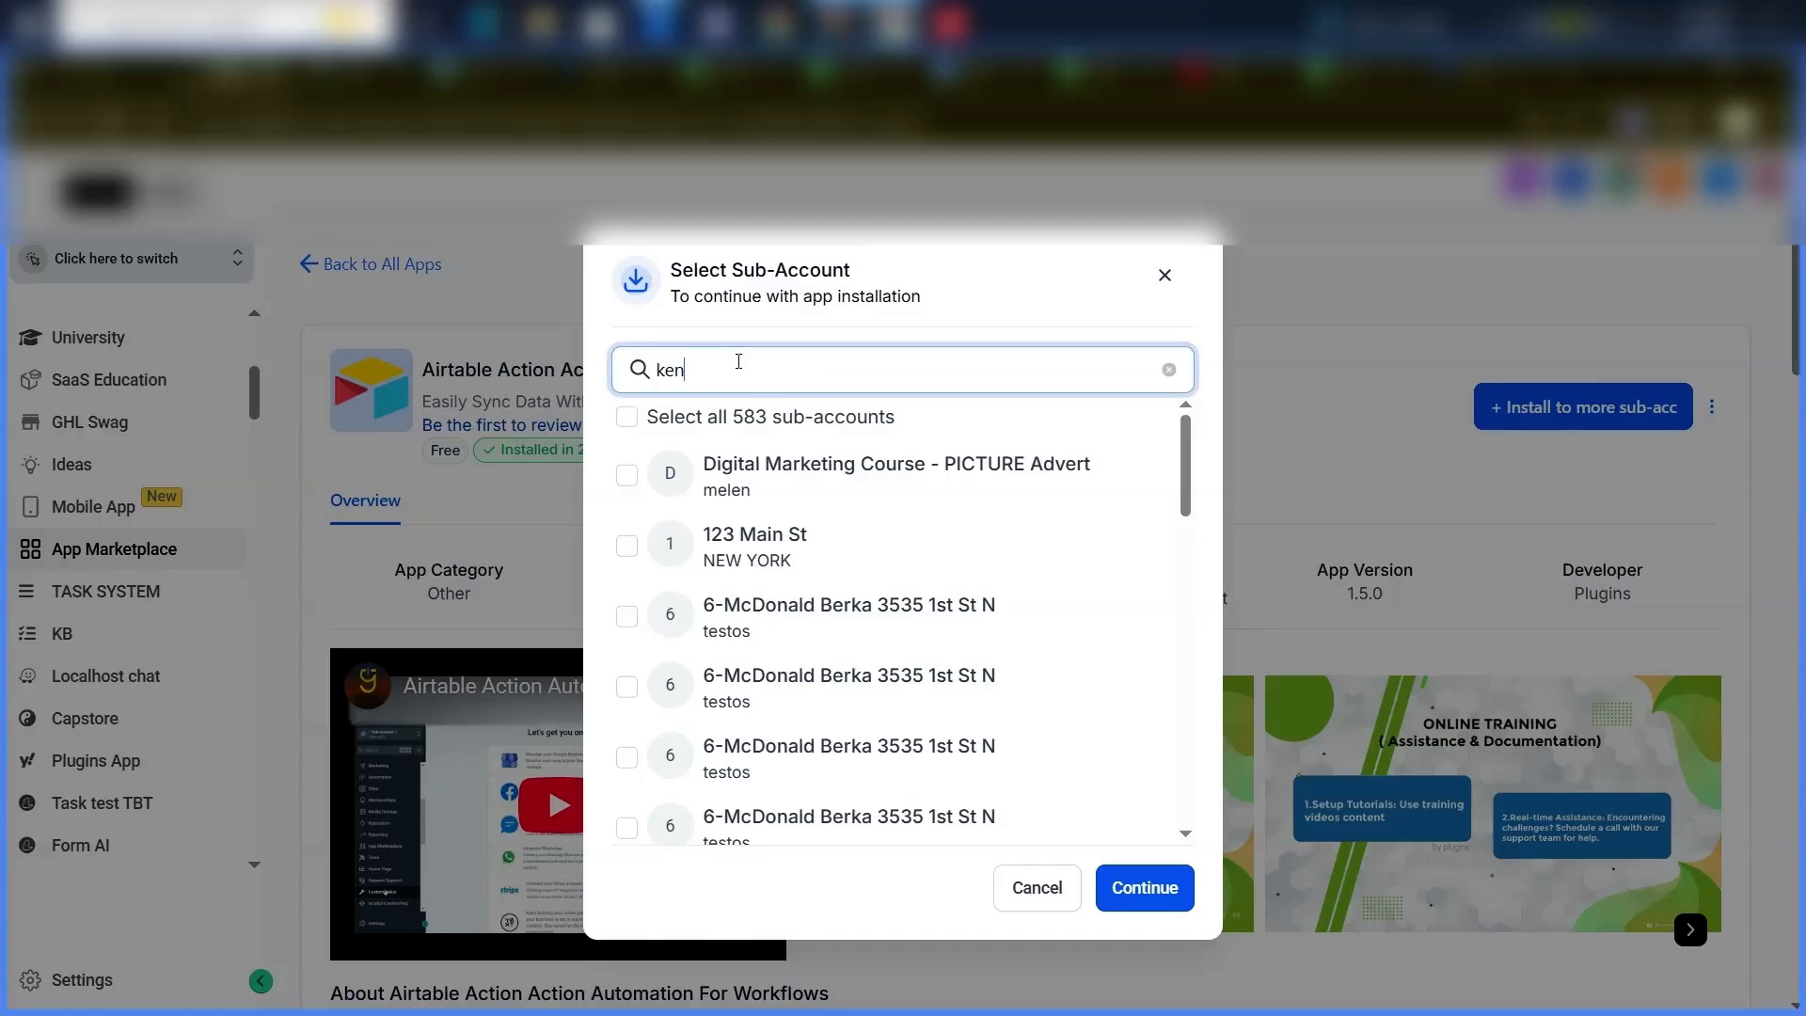
pyautogui.write('zo')
pyautogui.click(627, 643)
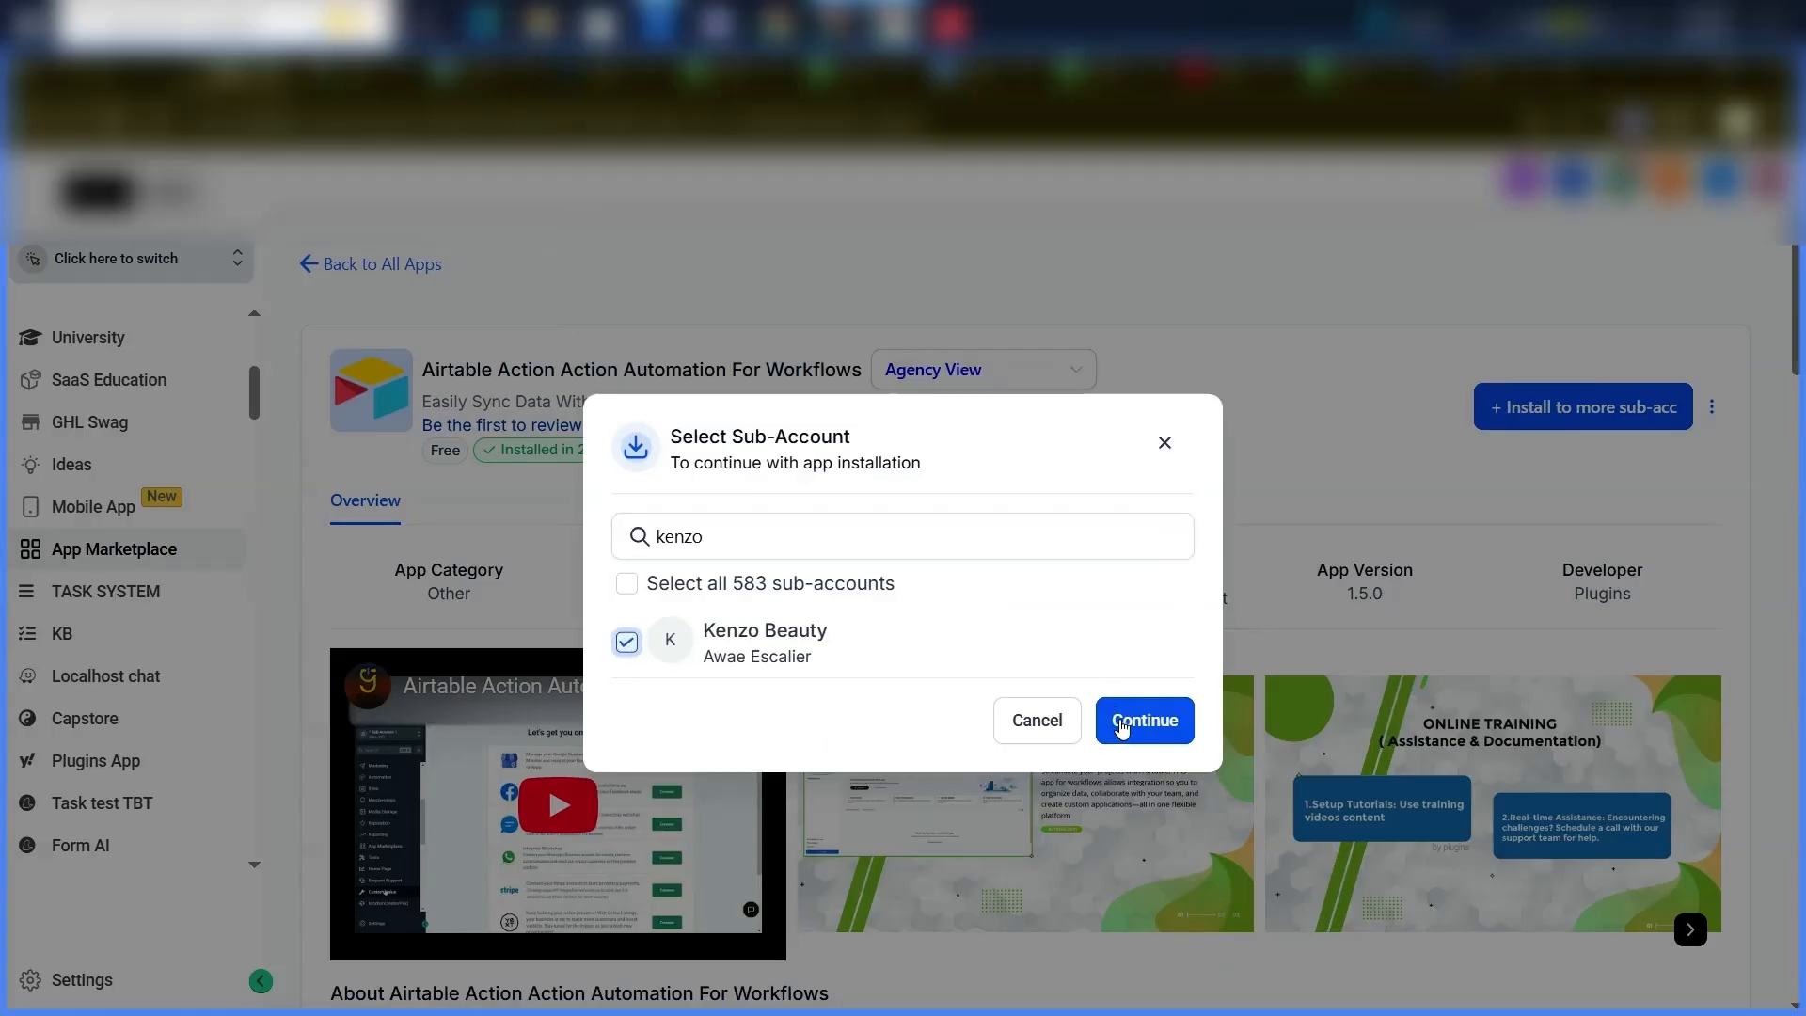
pyautogui.click(1122, 724)
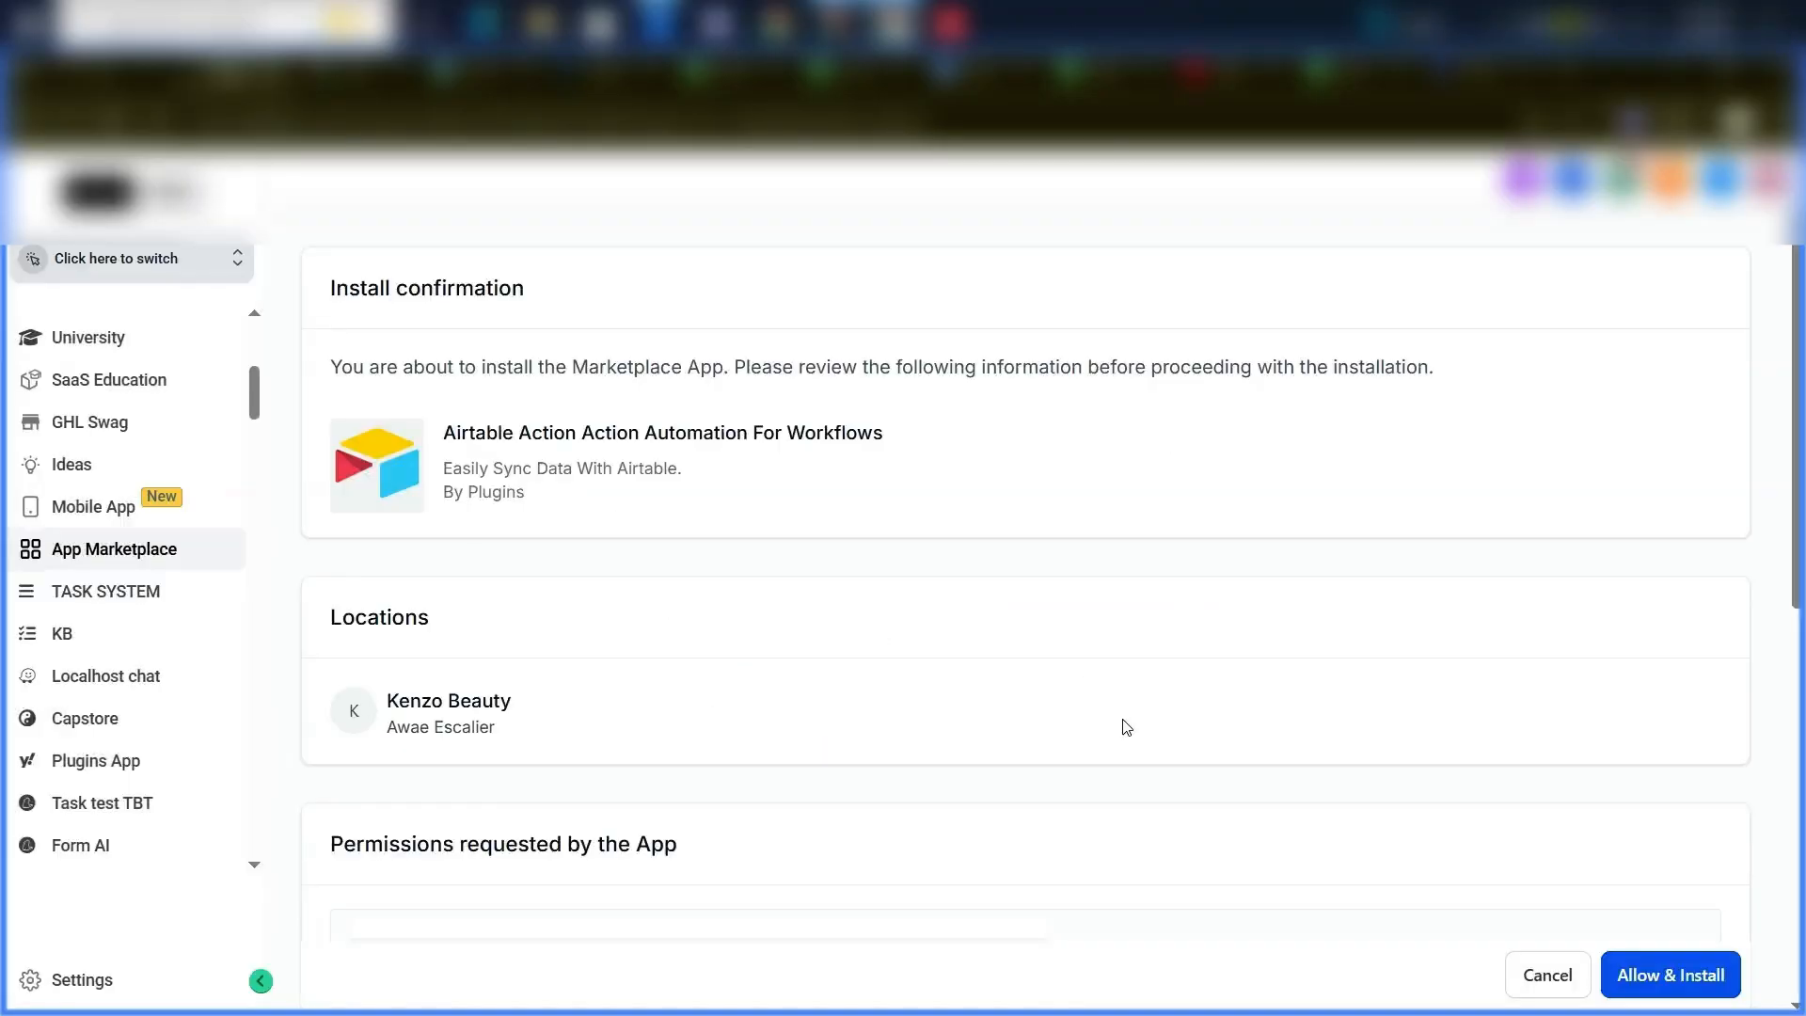
pyautogui.click(1672, 976)
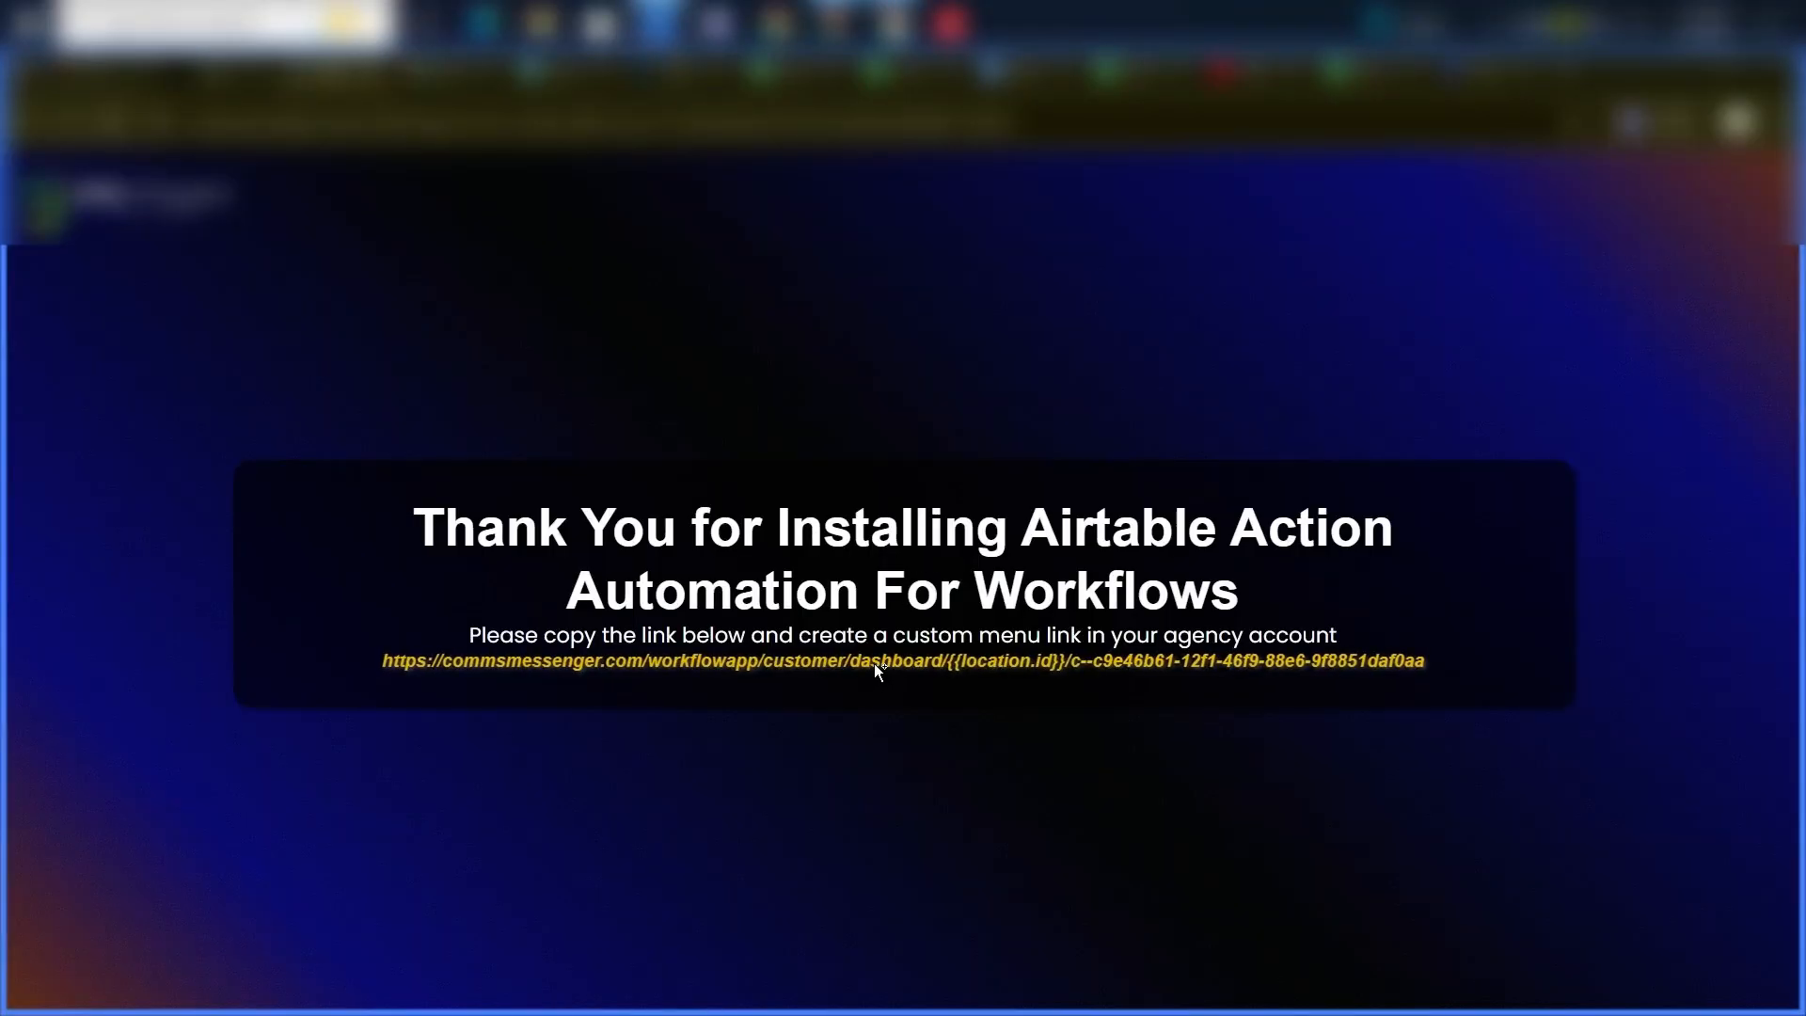
# Copy the custom menu link URL from the installation thank-you page and open the agency's Custom Menu Links settings
pyautogui.click(875, 664)
pyautogui.click(221, 73)
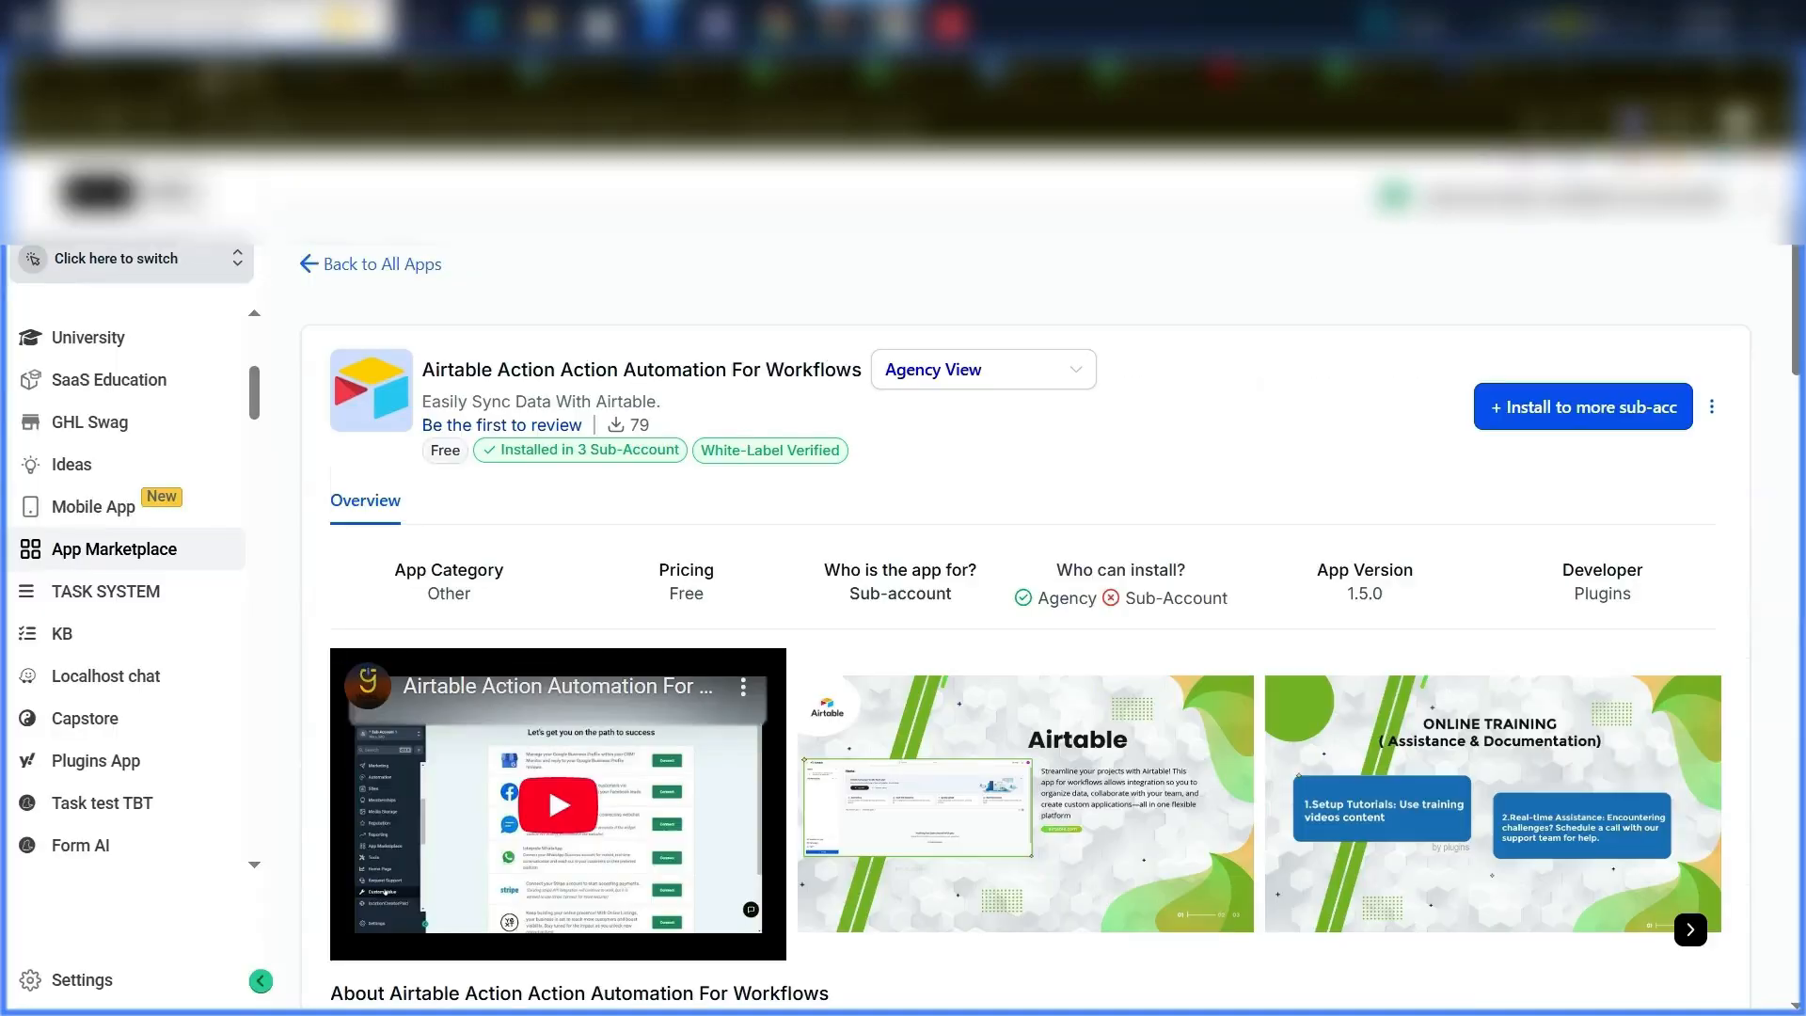
pyautogui.click(77, 986)
pyautogui.click(74, 985)
pyautogui.scroll(-3, 120, 850)
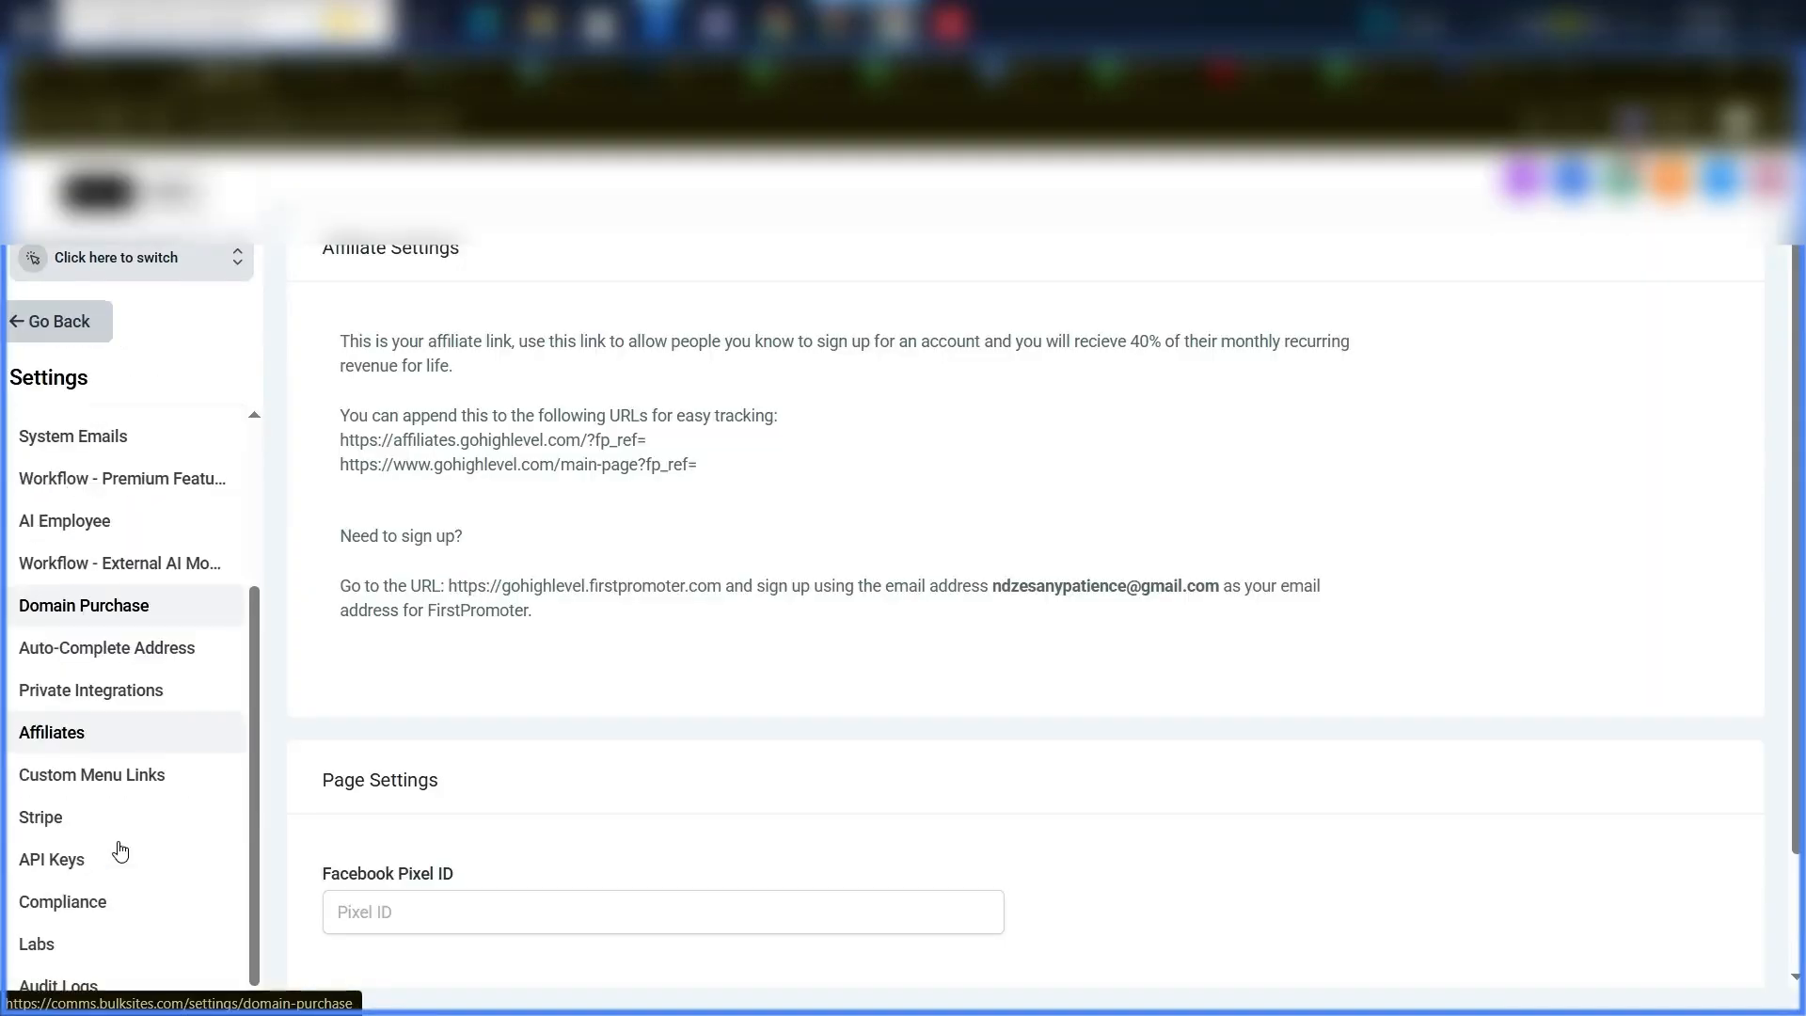
pyautogui.click(130, 774)
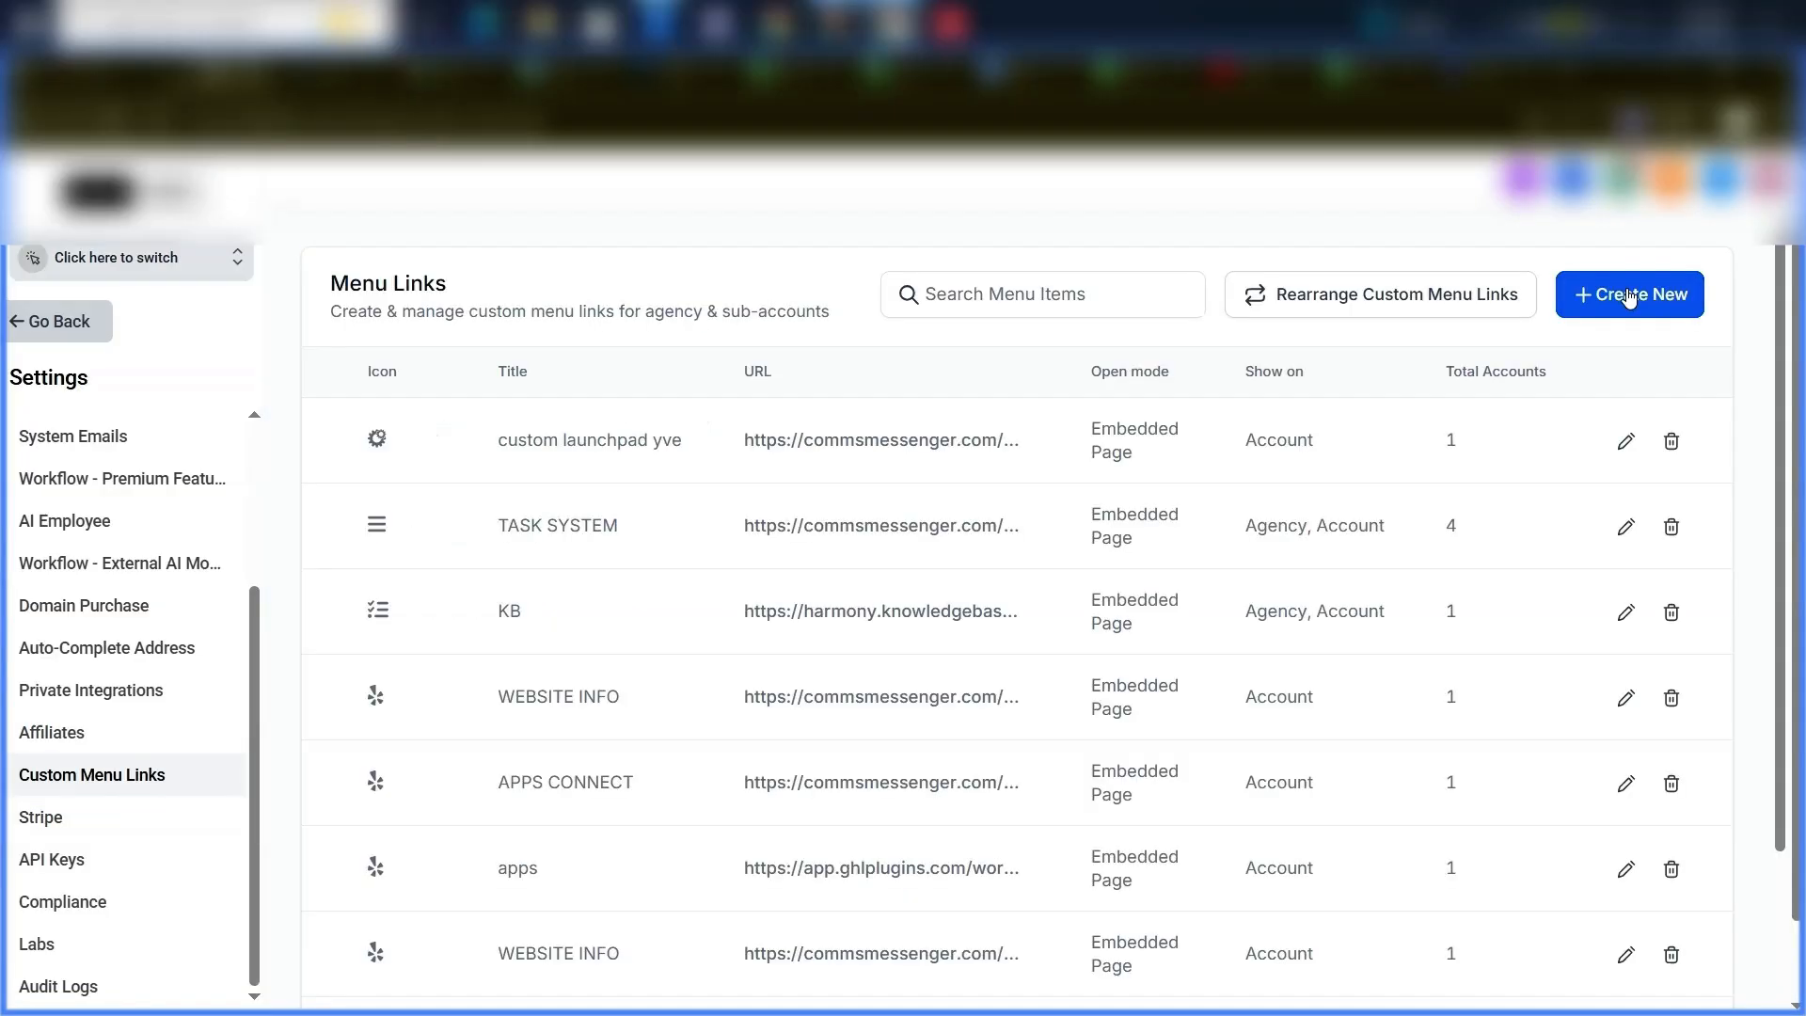
# Start a new custom menu link with the youtube icon and the title "Aitable pat"
pyautogui.click(1629, 294)
pyautogui.click(809, 591)
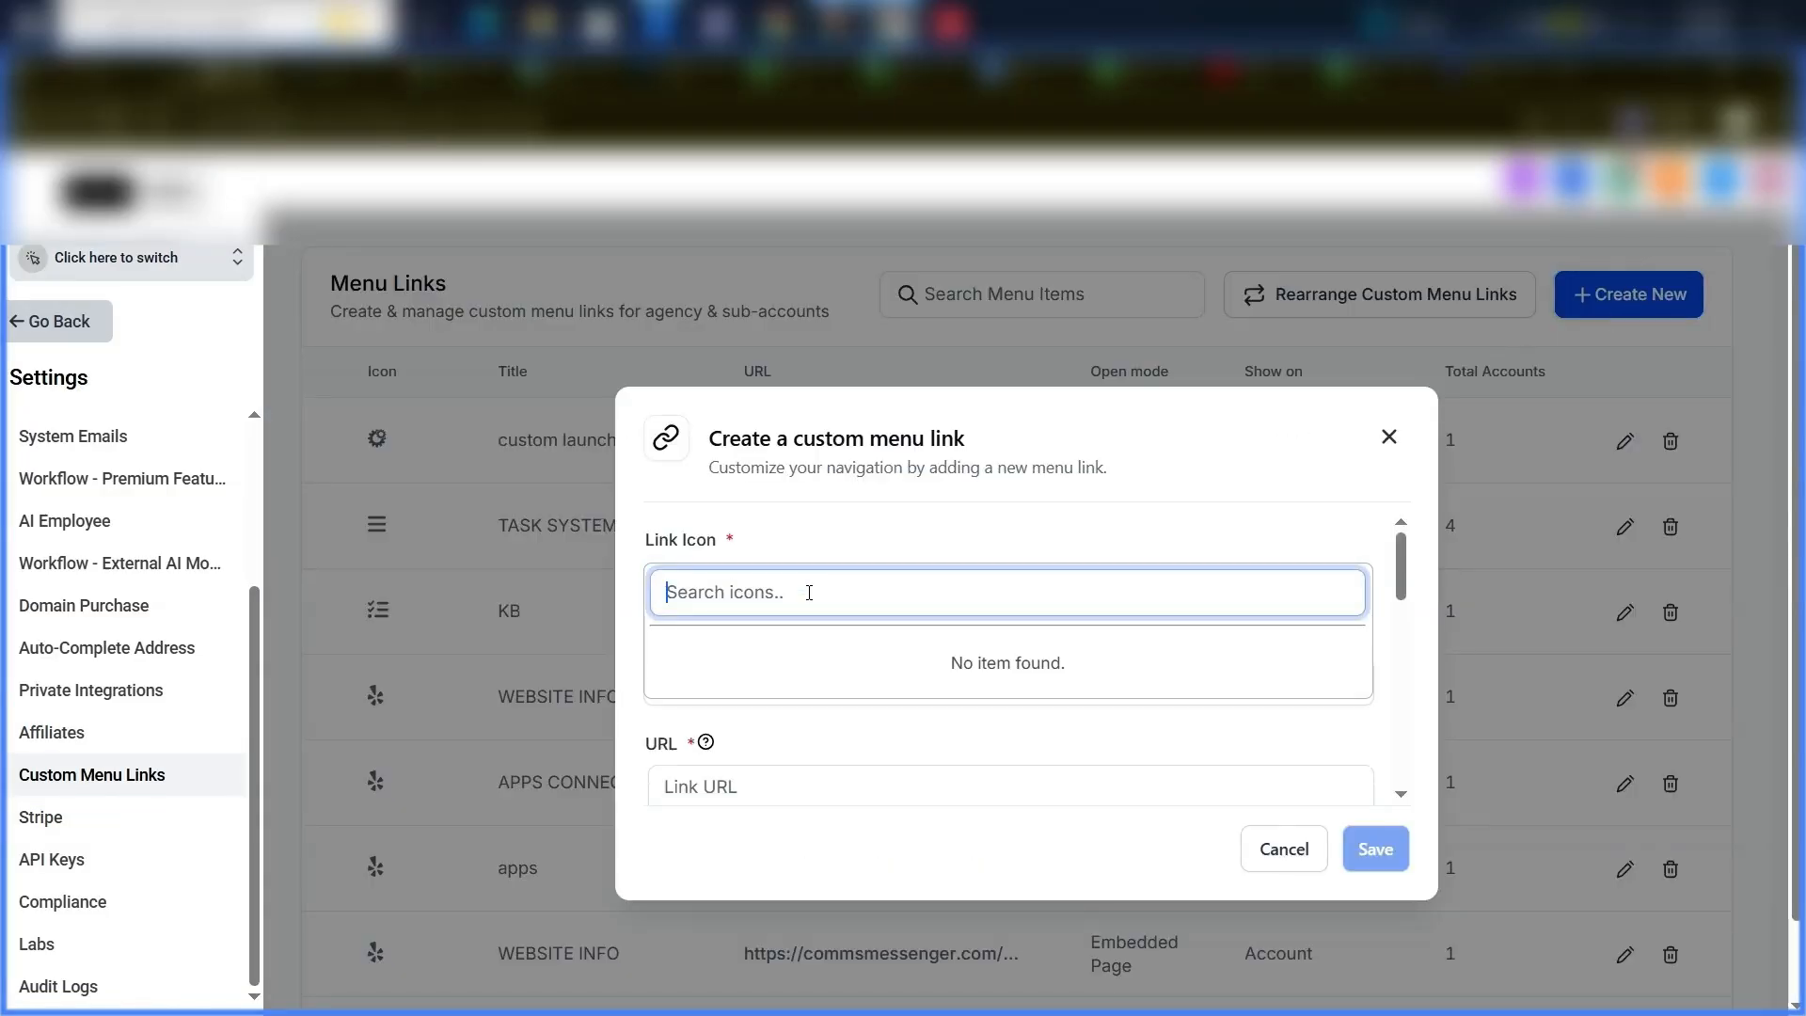
pyautogui.click(771, 658)
pyautogui.click(706, 694)
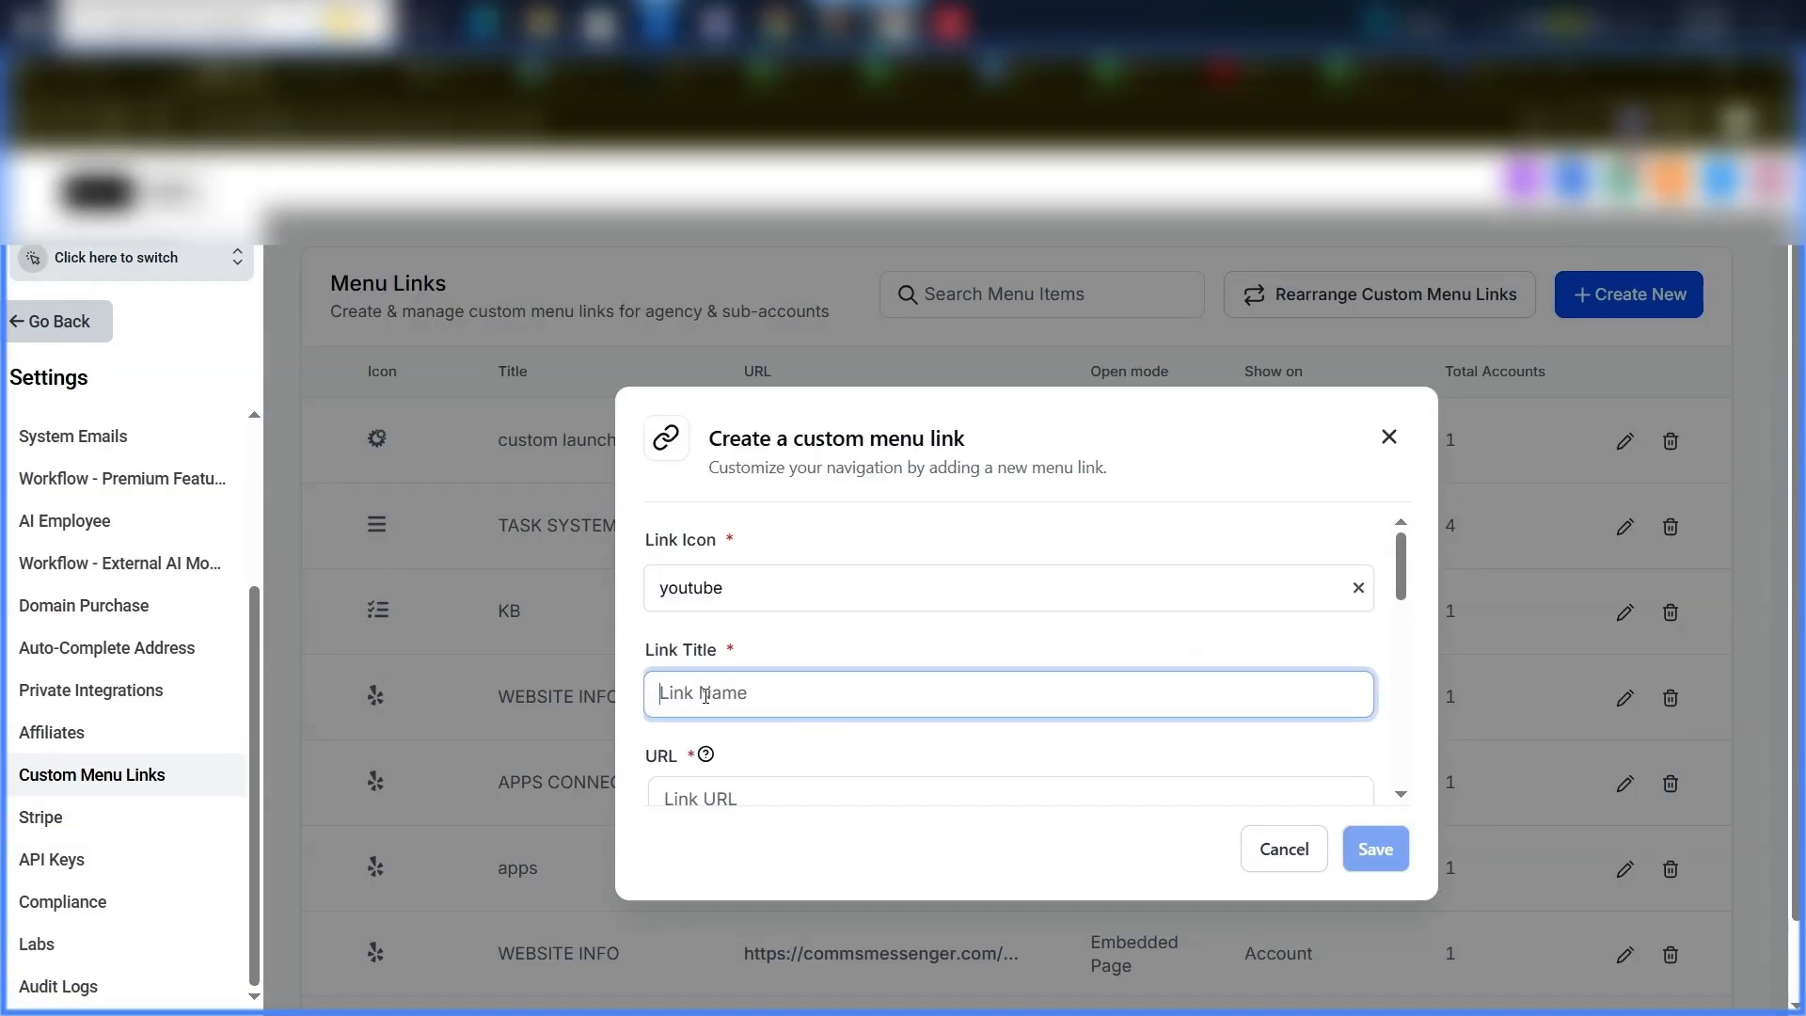
pyautogui.scroll(-3, 756, 729)
pyautogui.scroll(1, 743, 724)
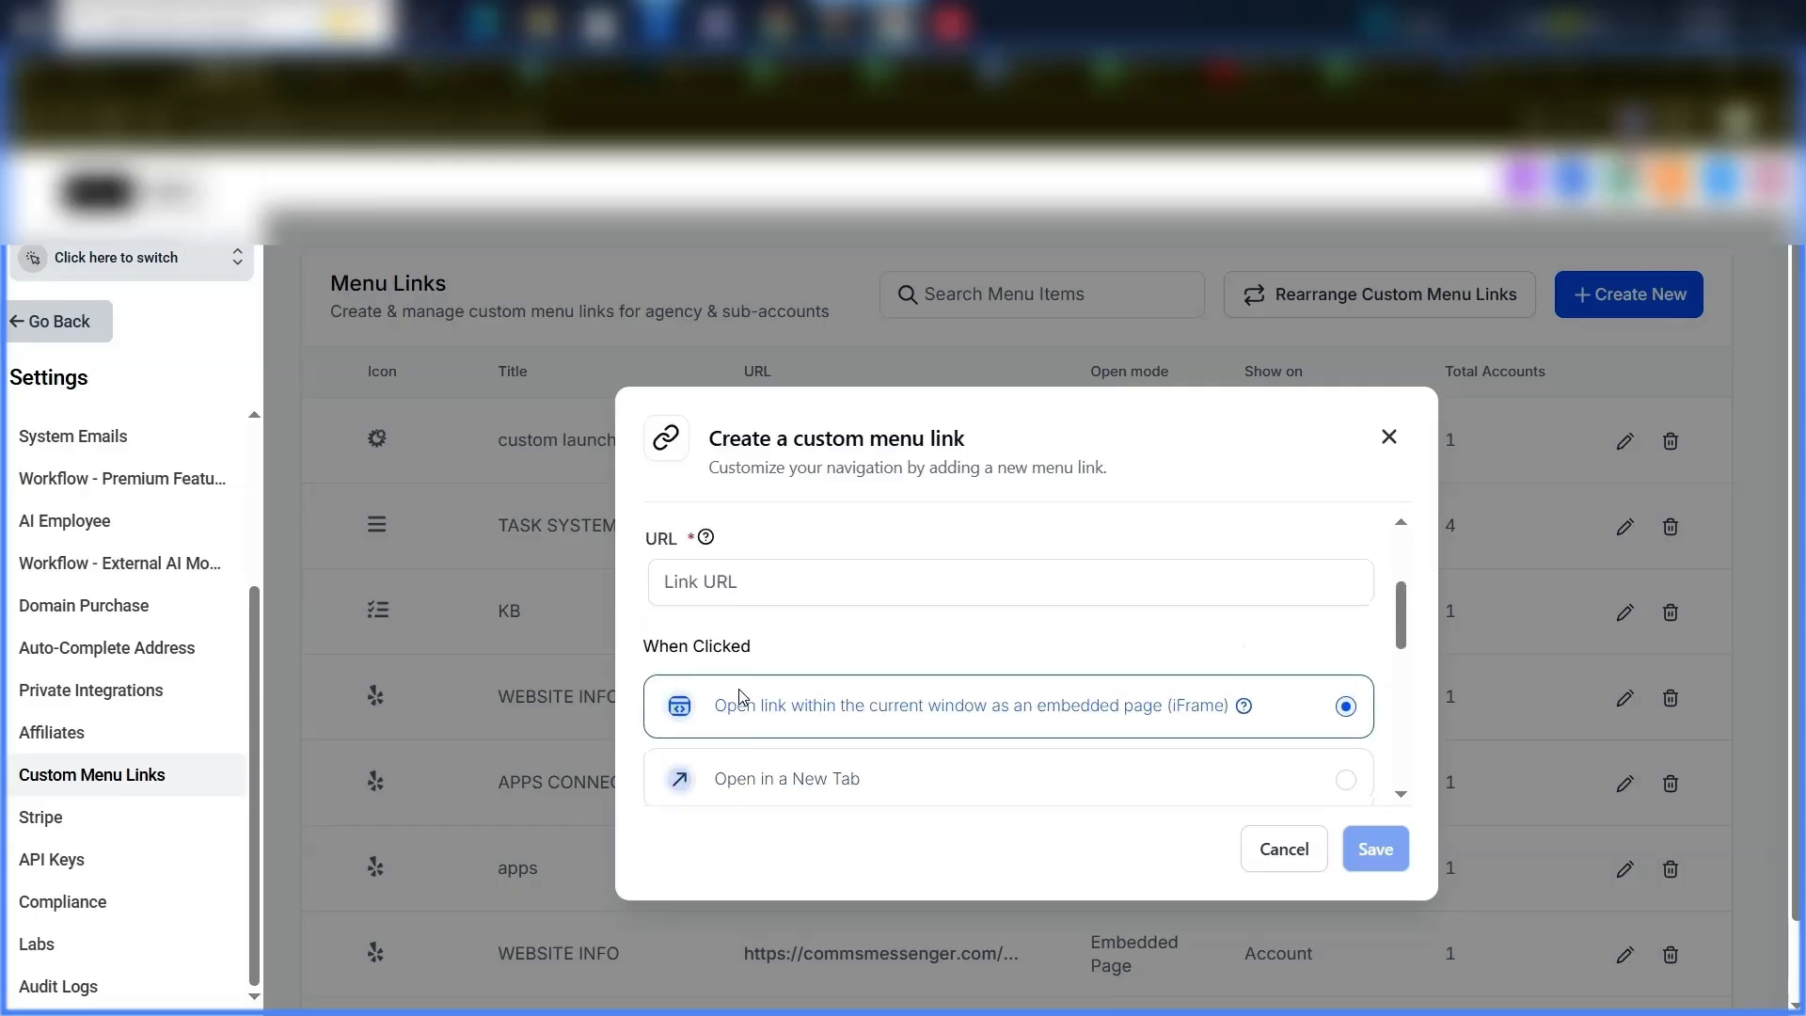
# Paste the copied link as the menu link's URL and exclude it from the agency's sidebar
pyautogui.click(735, 581)
pyautogui.hotkey('ctrl', 'v')
pyautogui.scroll(-5, 734, 584)
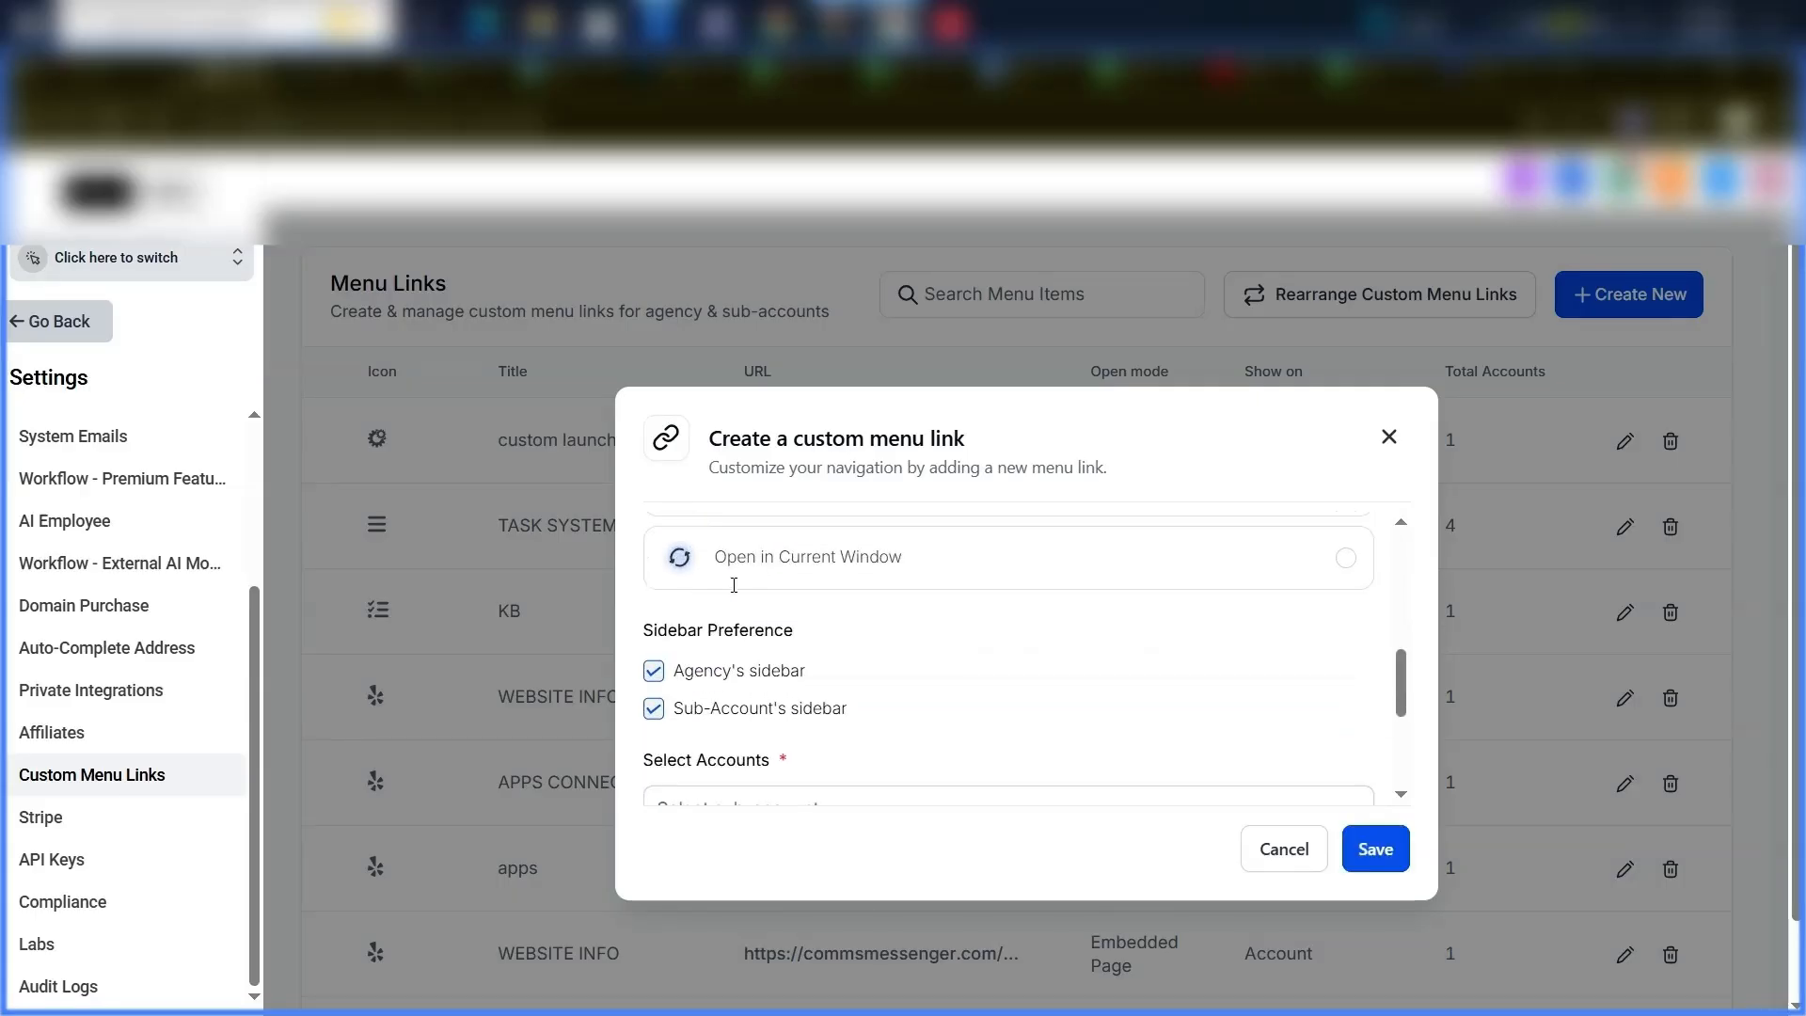
pyautogui.click(654, 637)
pyautogui.scroll(-2, 654, 642)
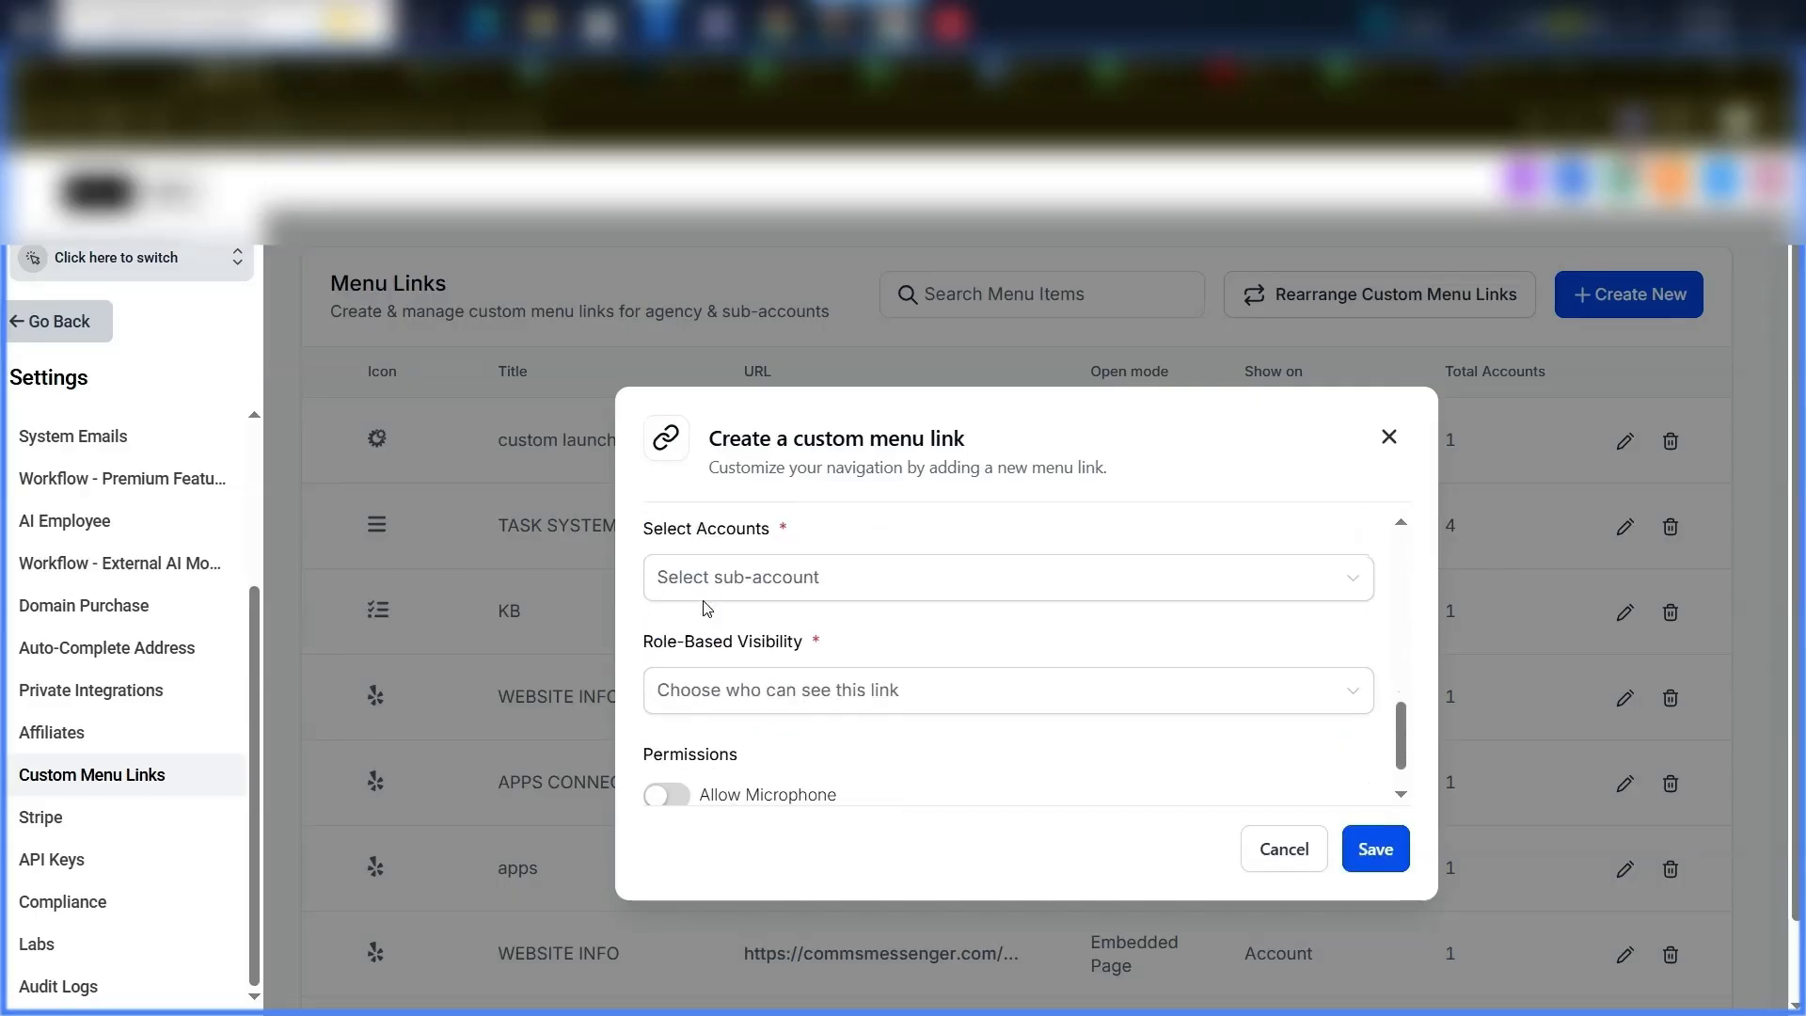
# Assign the menu link to the Kenzo Beauty sub-account with role-based visibility set to All, and save it
pyautogui.click(674, 578)
pyautogui.write('kenzo')
pyautogui.click(727, 677)
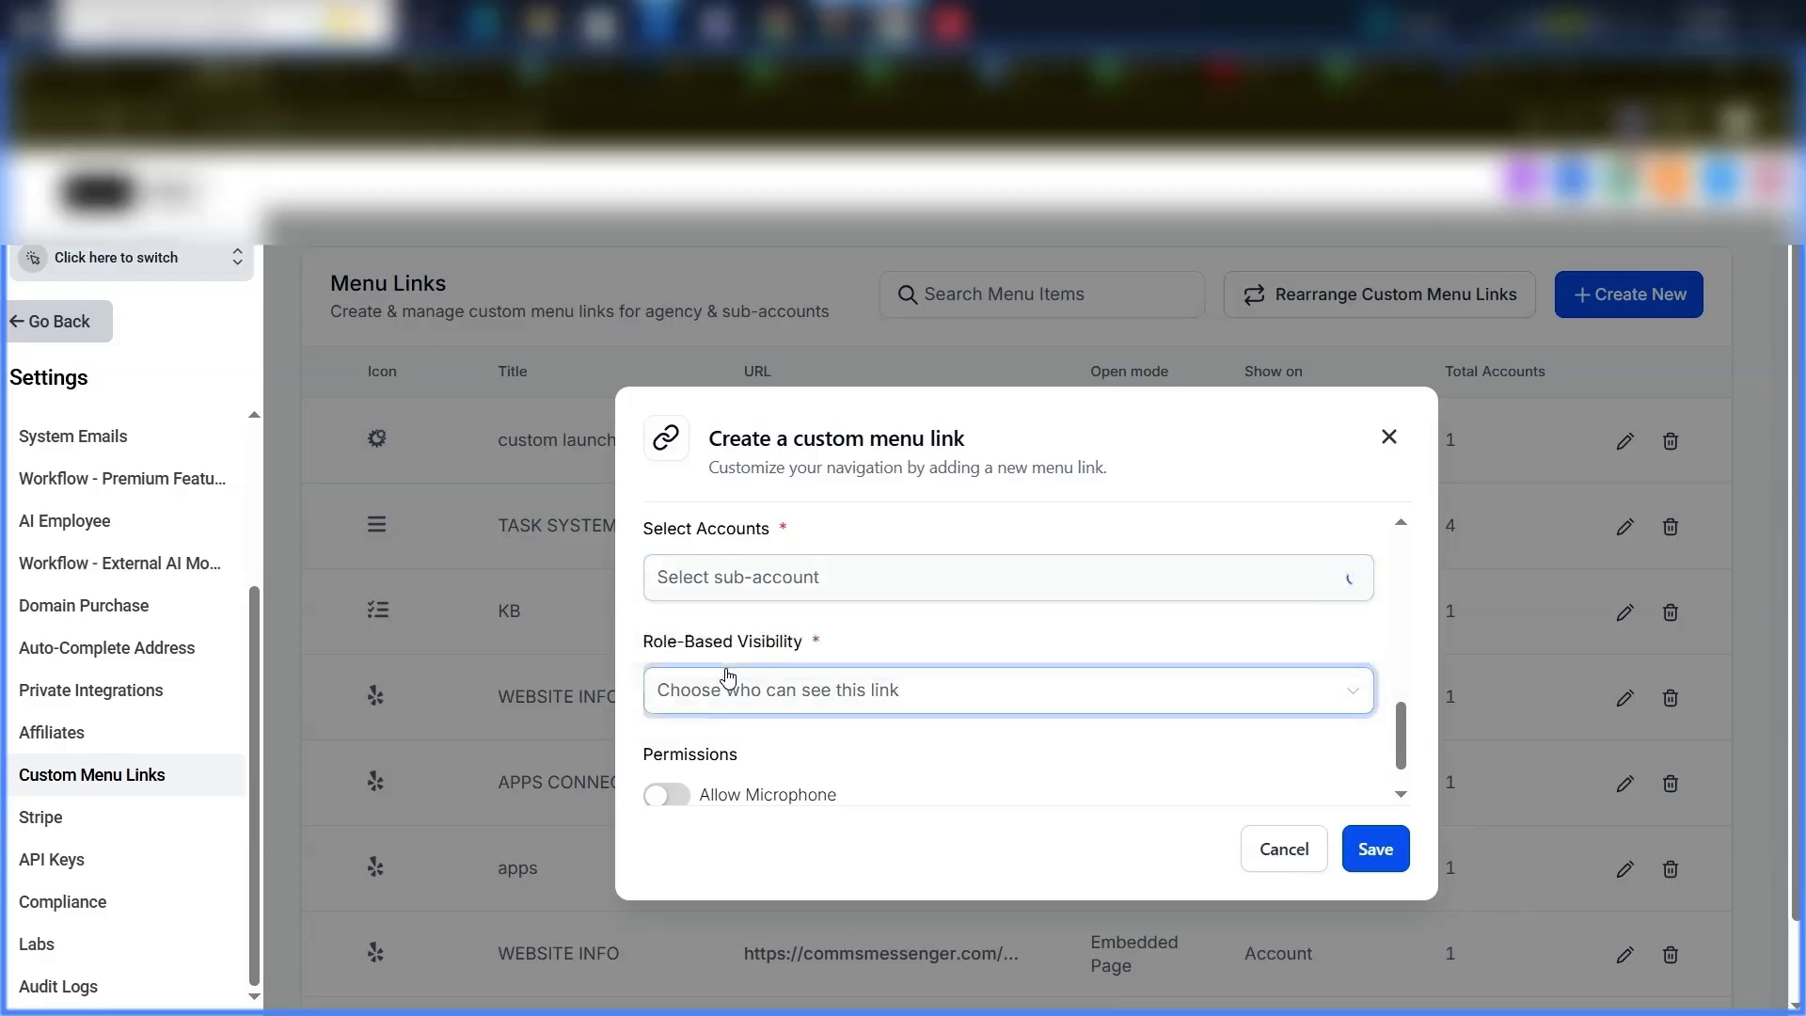
pyautogui.scroll(-1, 726, 677)
pyautogui.click(734, 649)
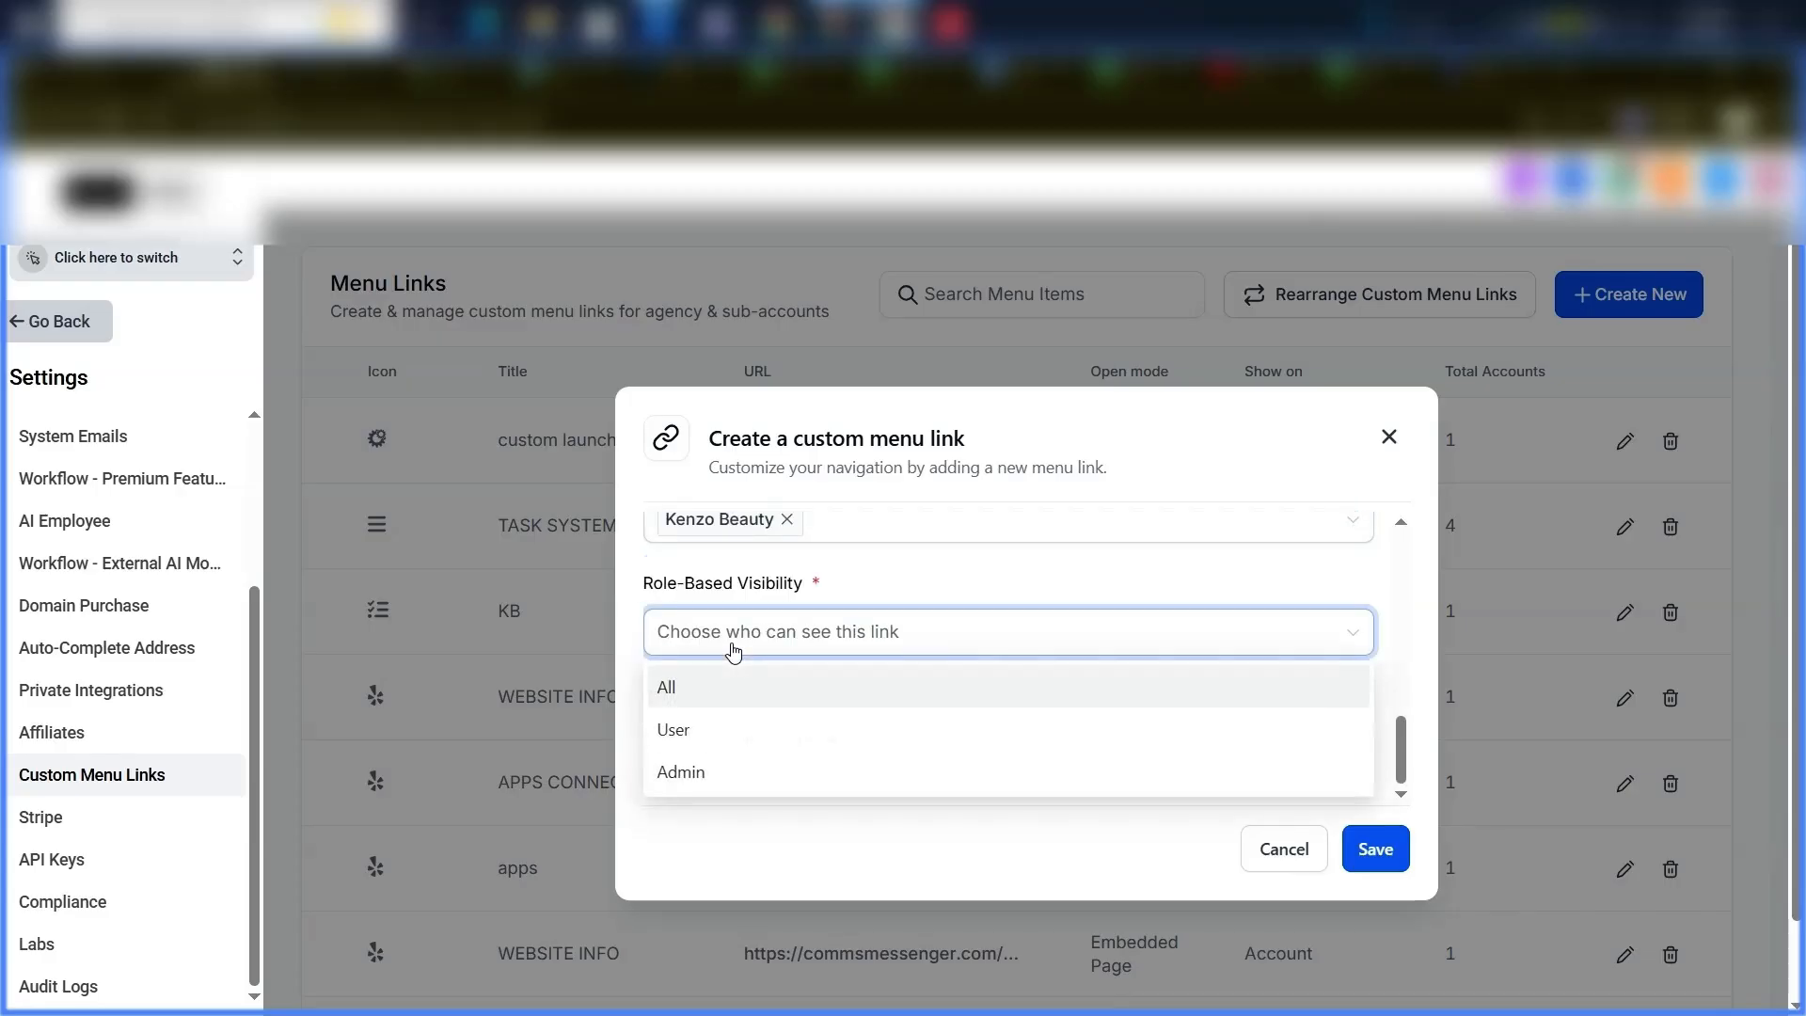
pyautogui.click(670, 689)
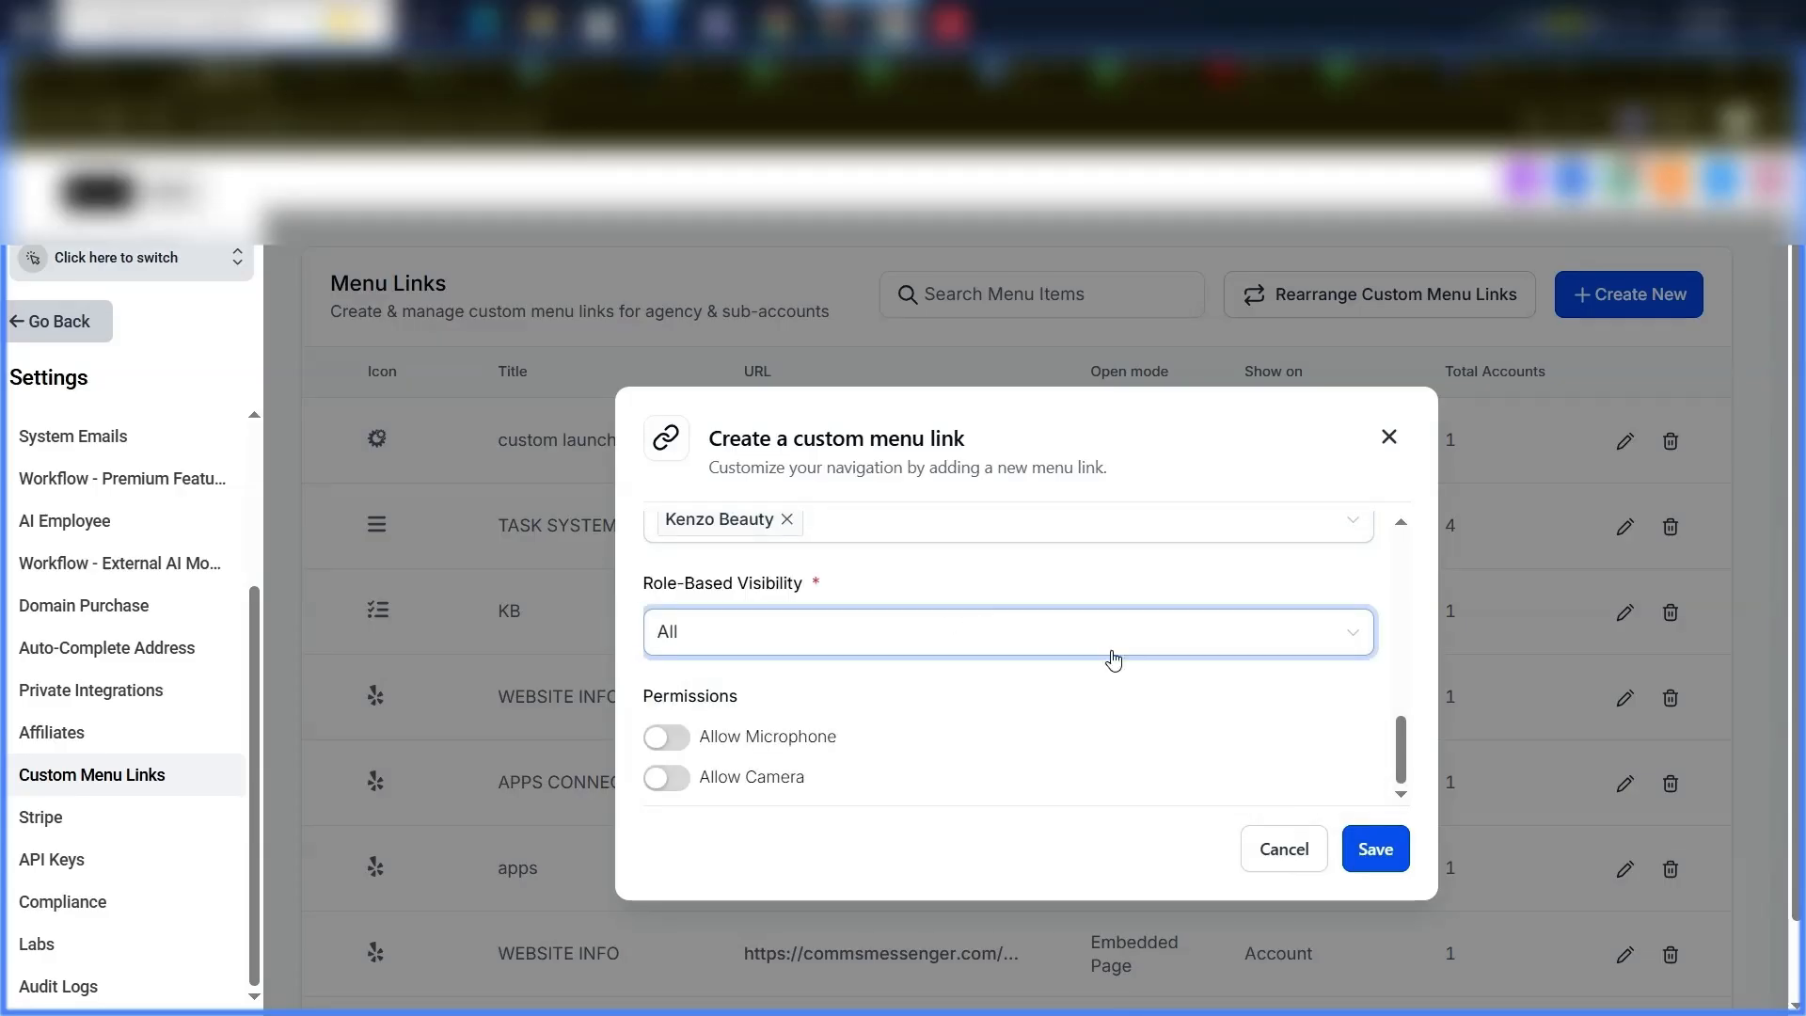
pyautogui.click(1373, 851)
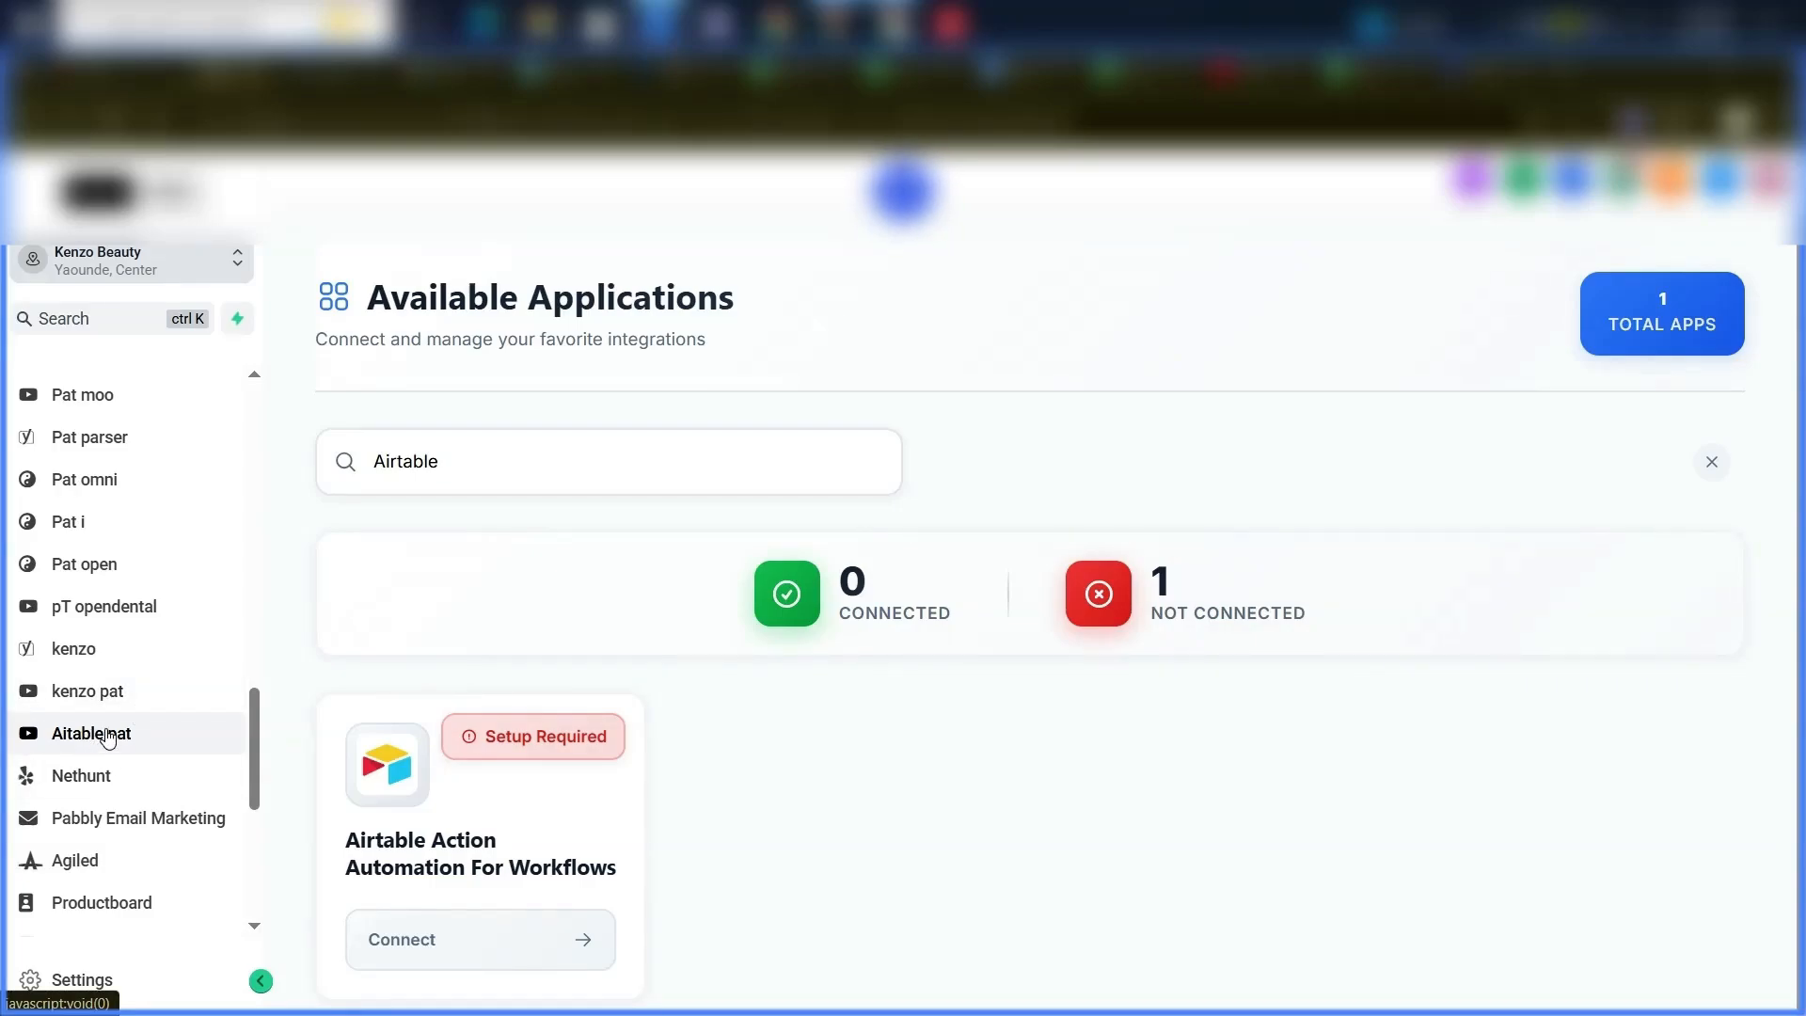
# Open the connection page of Airtable Action Automation For Workflows and review its documentation and video tutorials
pyautogui.scroll(-1, 545, 649)
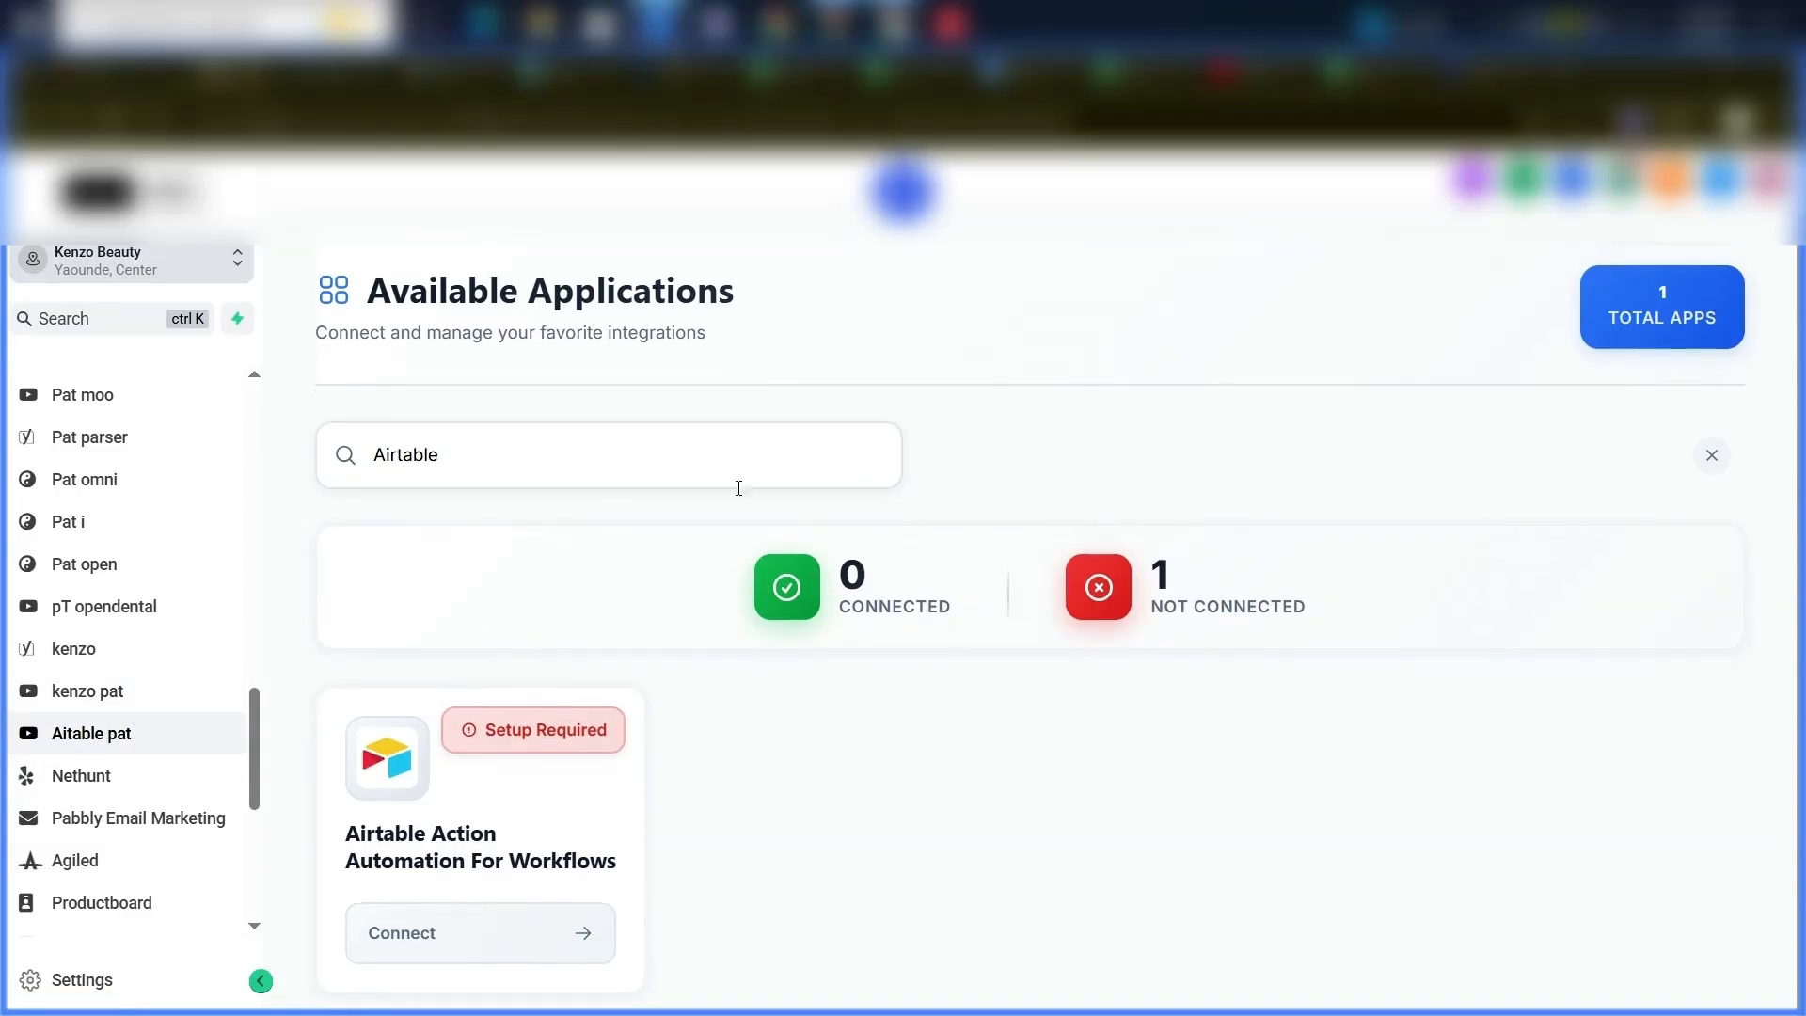
pyautogui.click(443, 933)
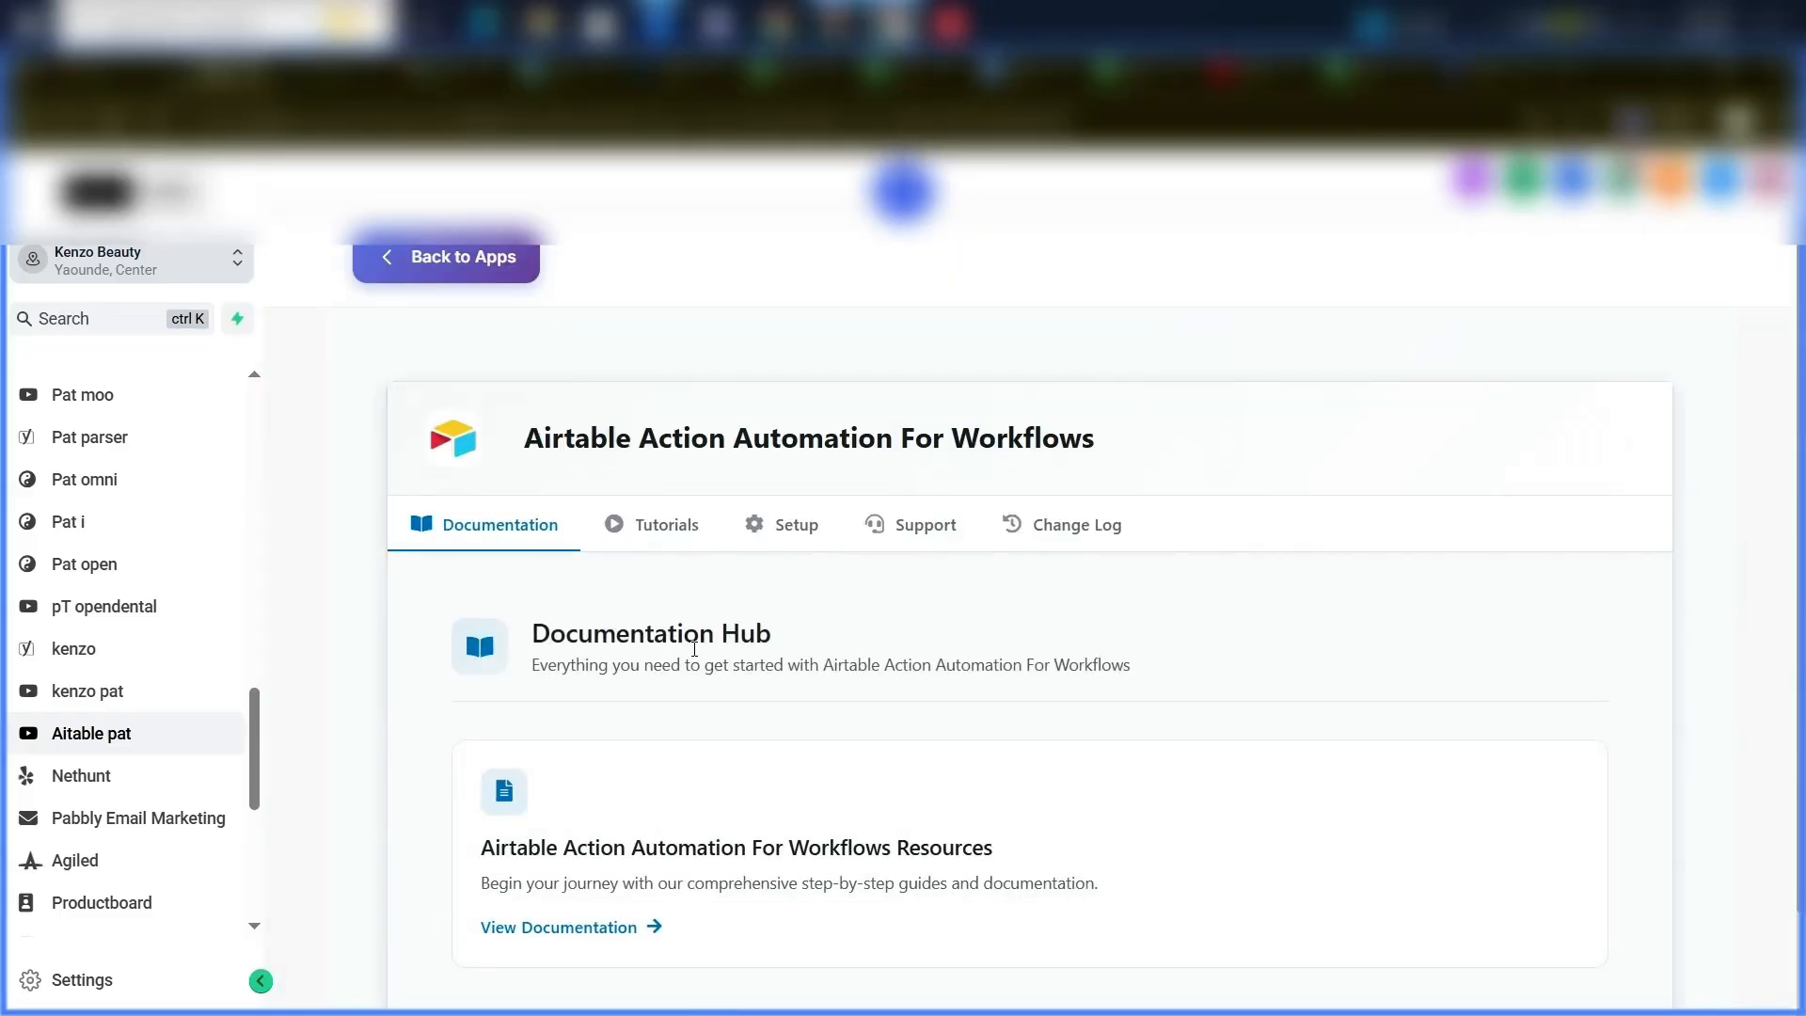
pyautogui.scroll(-2, 804, 705)
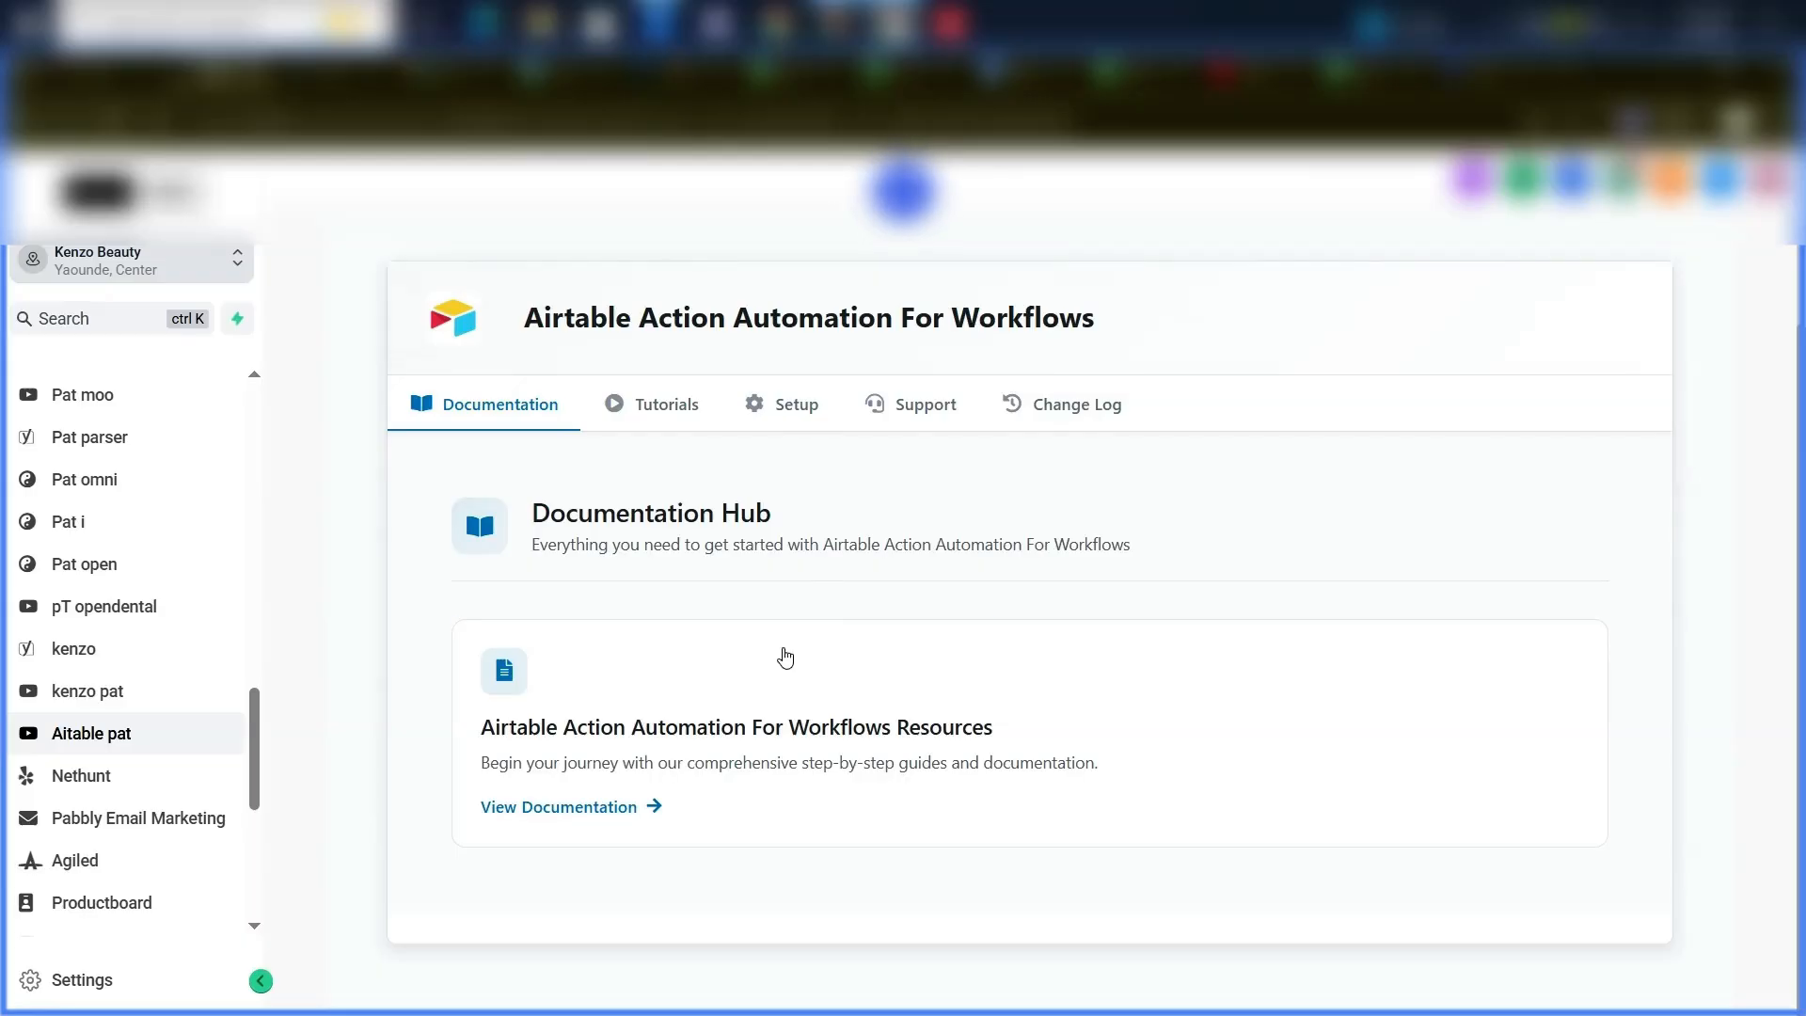
pyautogui.click(665, 414)
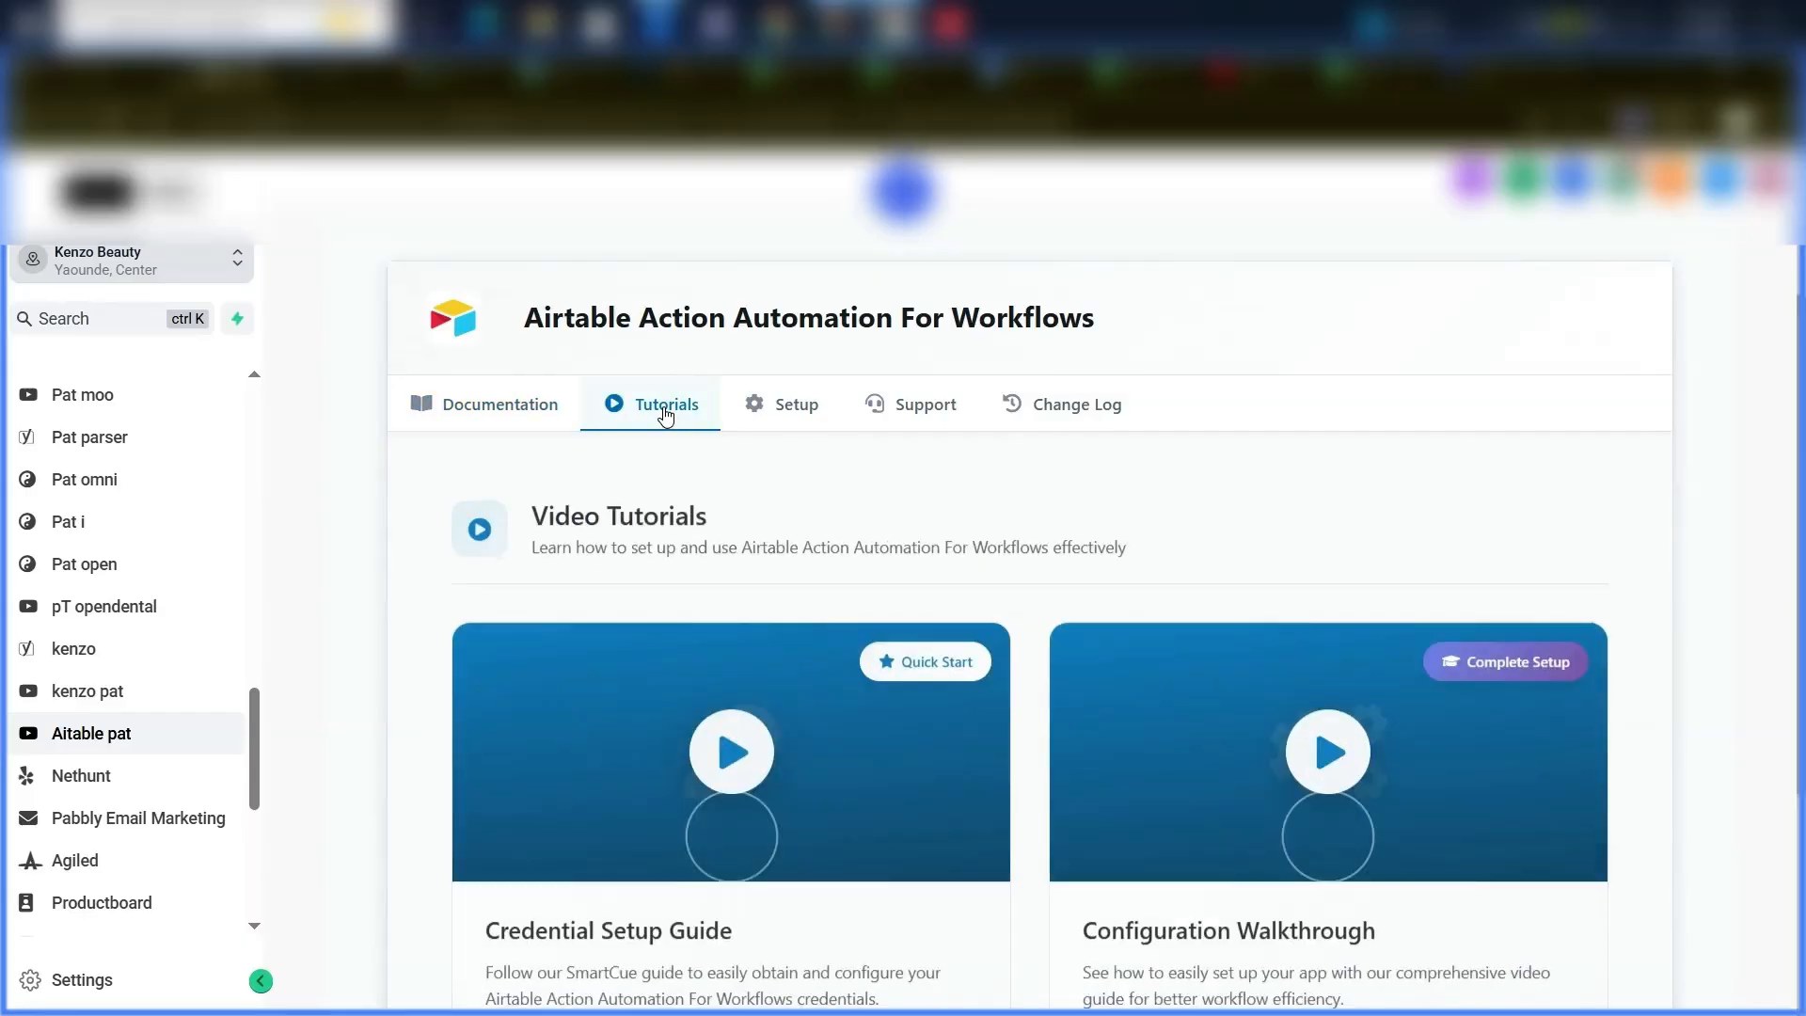
pyautogui.scroll(-3, 743, 558)
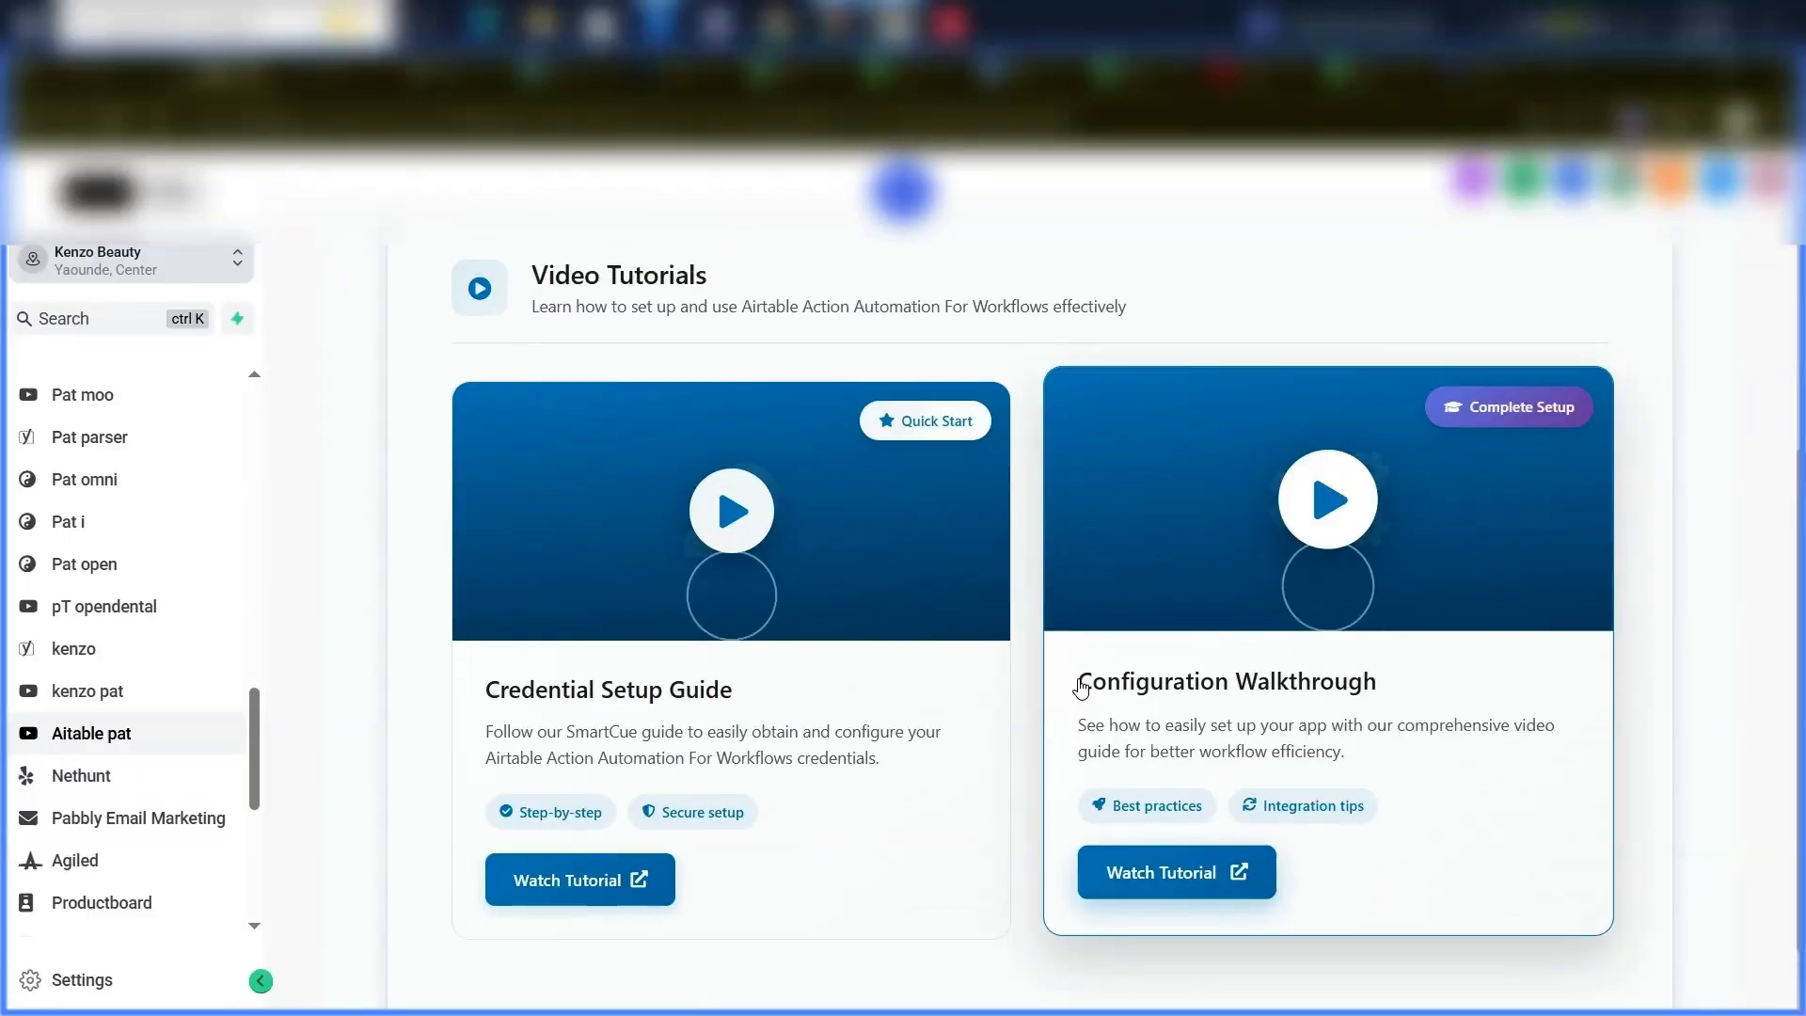
pyautogui.scroll(1, 1081, 686)
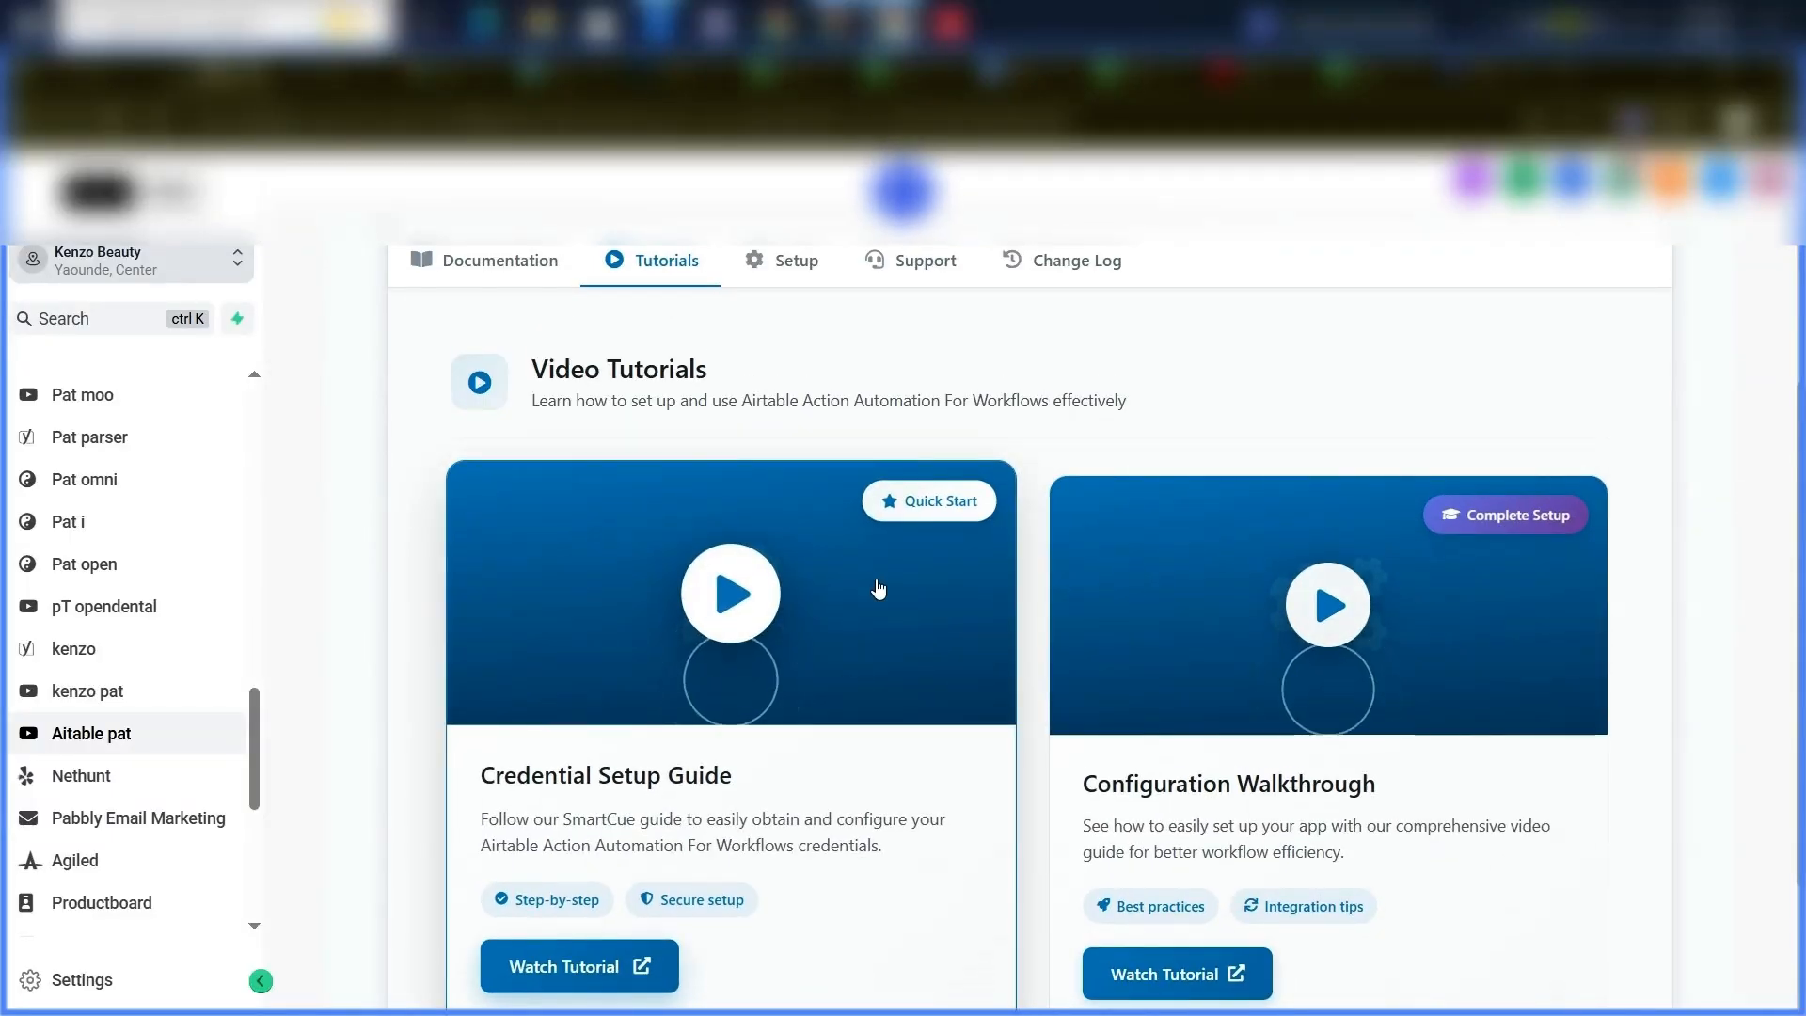
# Copy the required redirect URL from the app's setup and configuration section
pyautogui.click(786, 268)
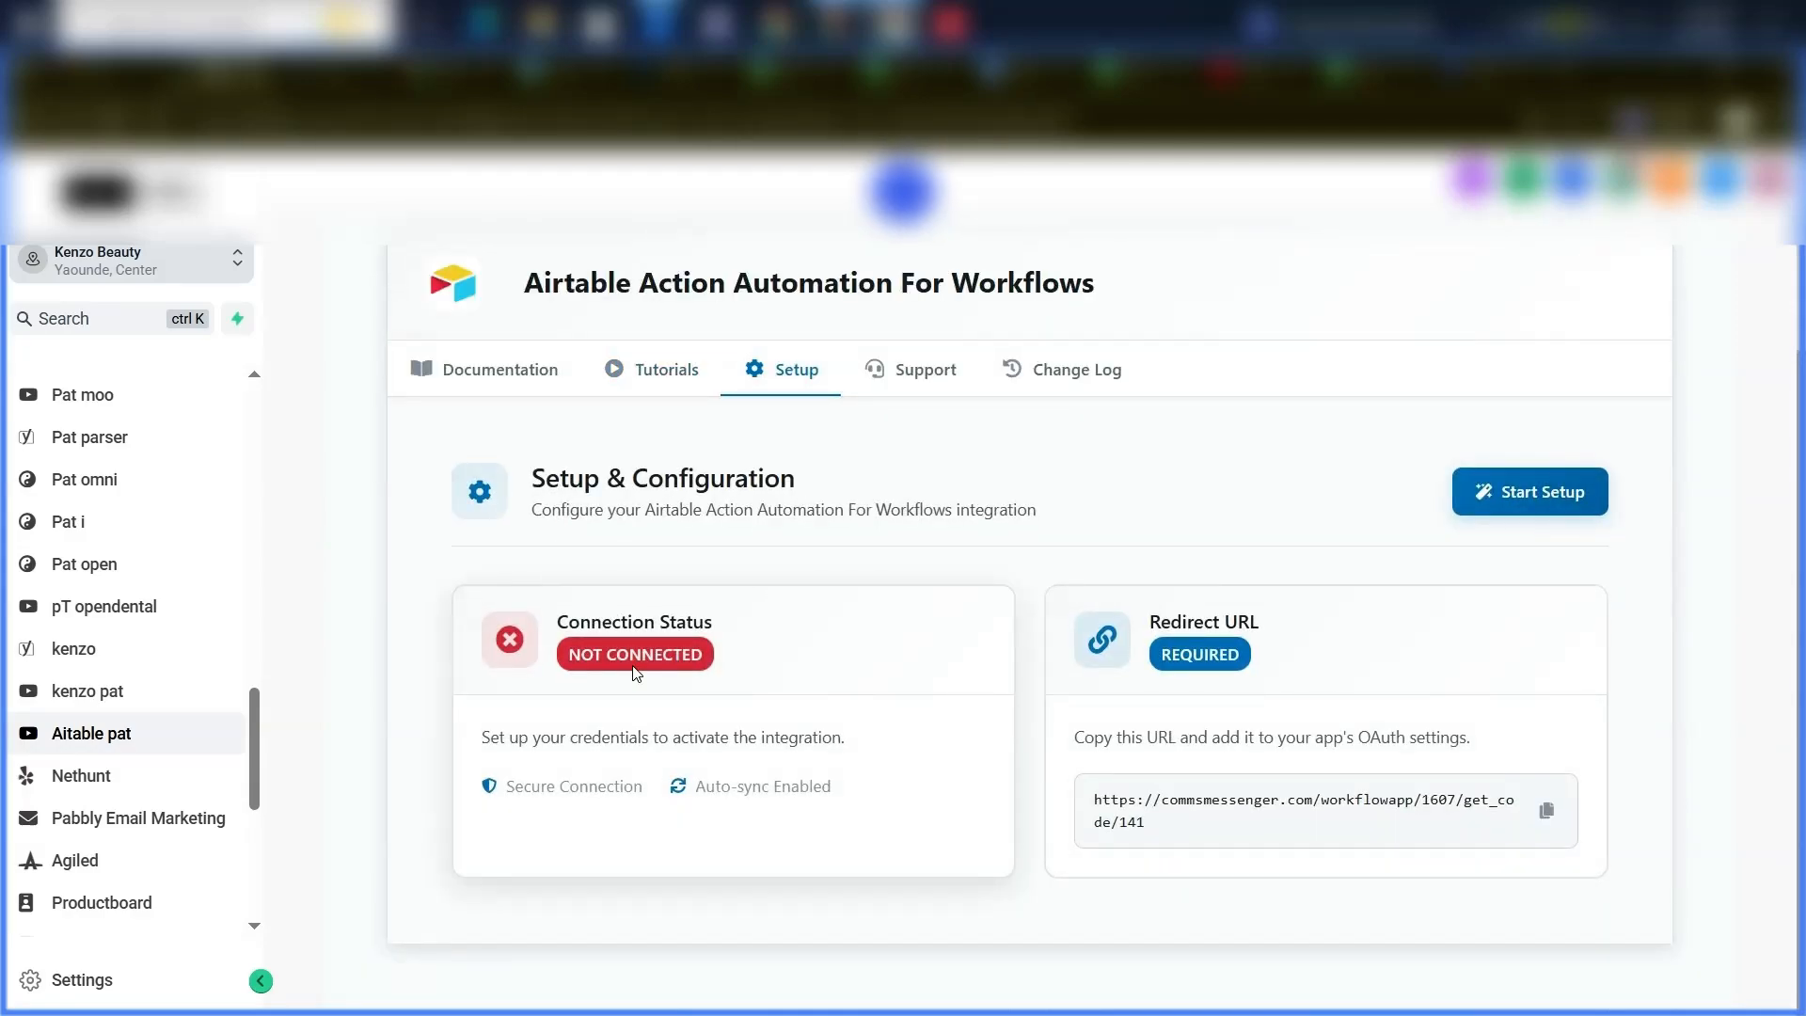
pyautogui.tripleClick(1230, 799)
pyautogui.hotkey('ctrl', 'c')
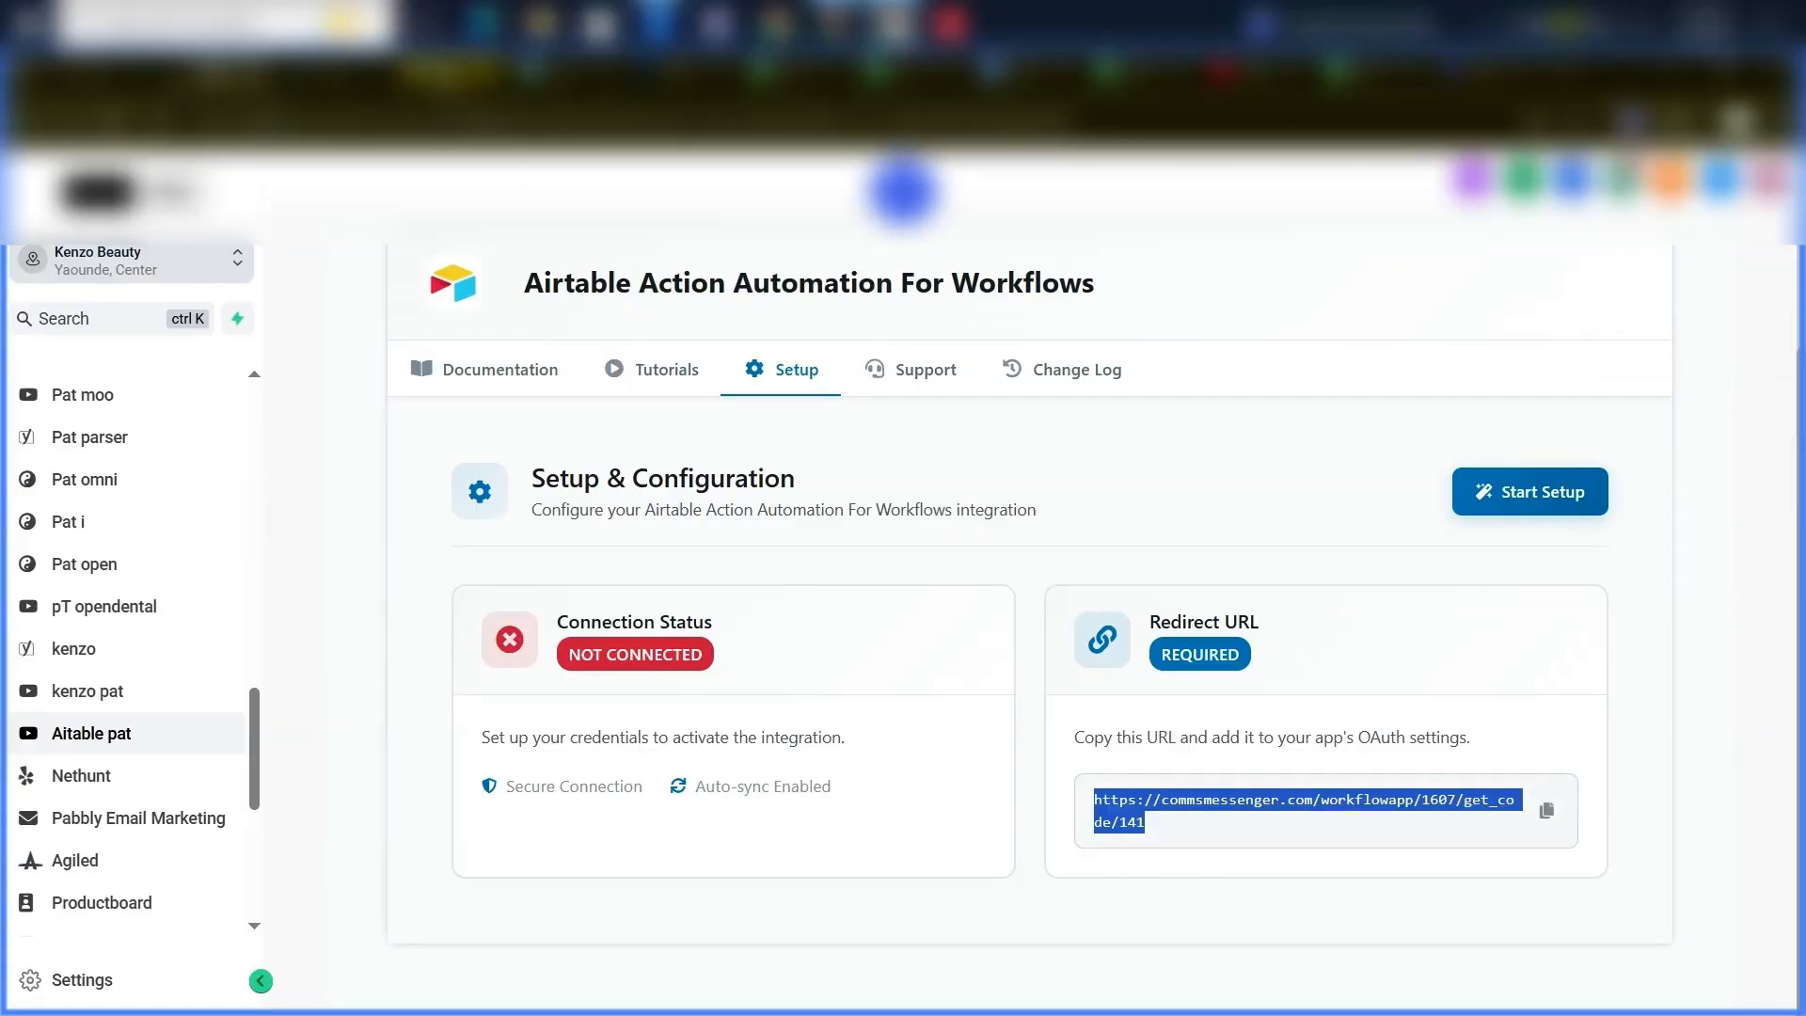
# Switch to Airtable and open the OAuth Integrations page in the Builder space, leaving the current page
pyautogui.click(453, 74)
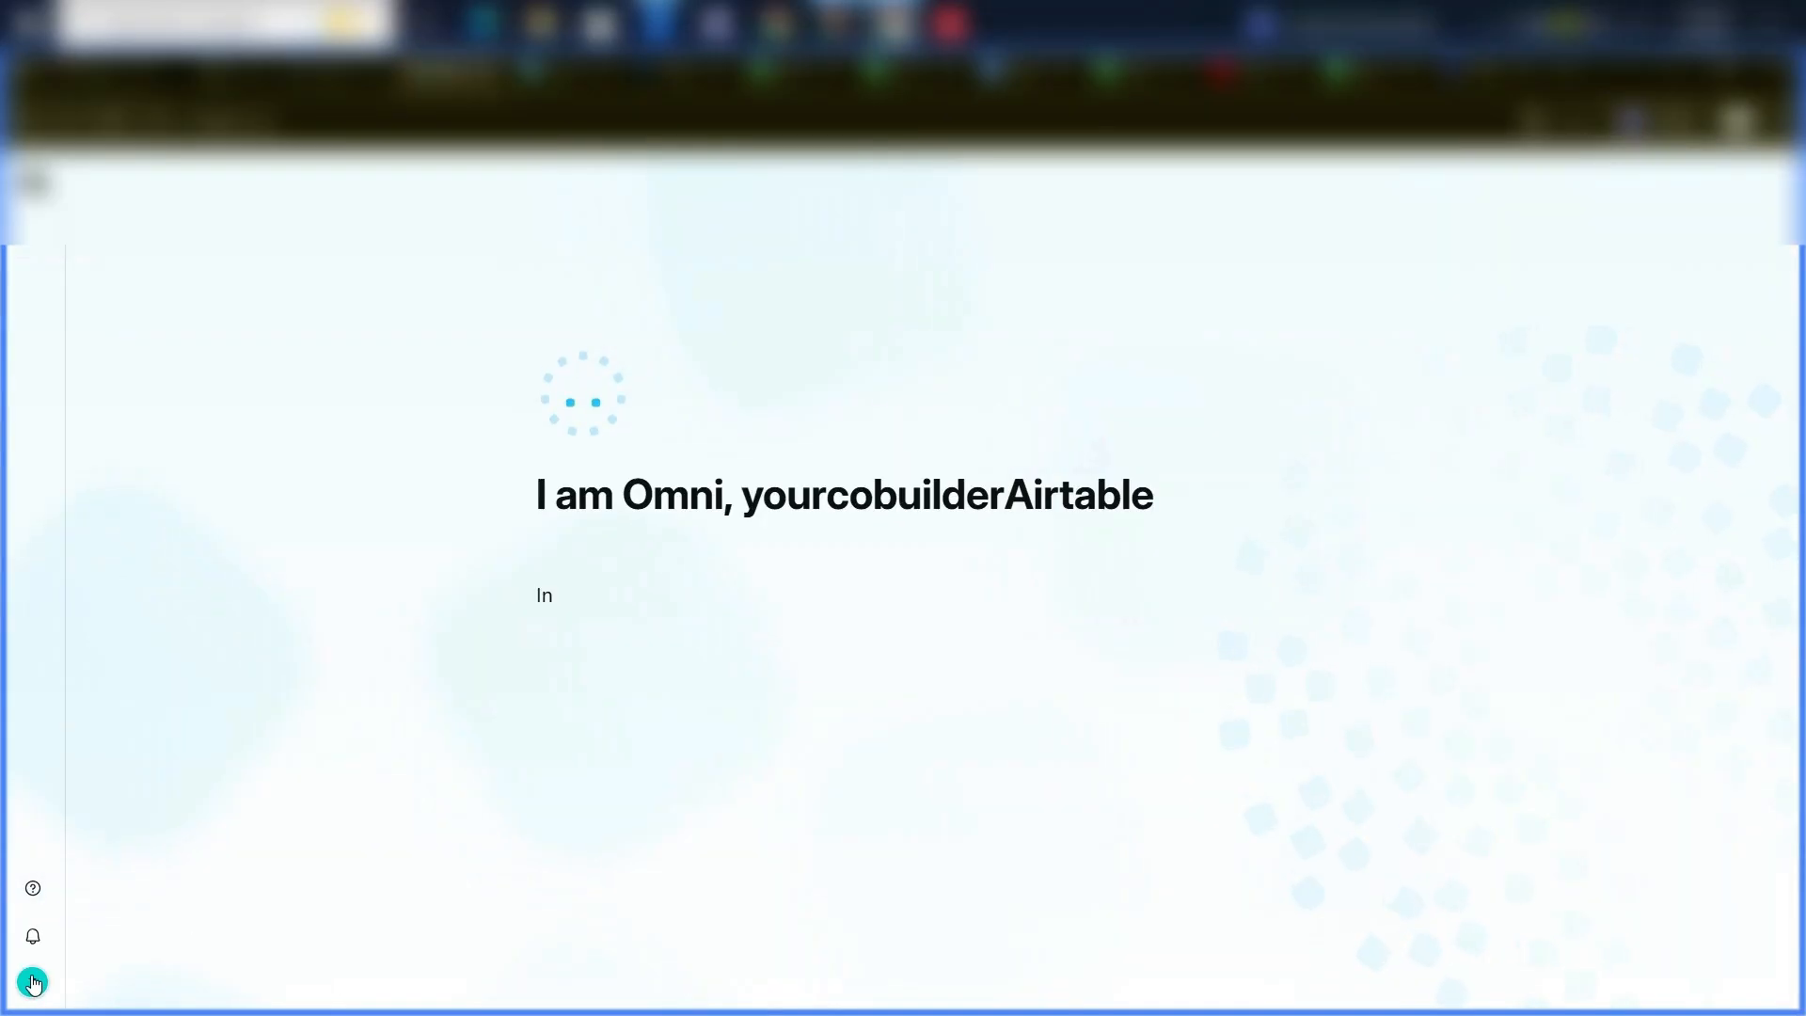
pyautogui.click(33, 981)
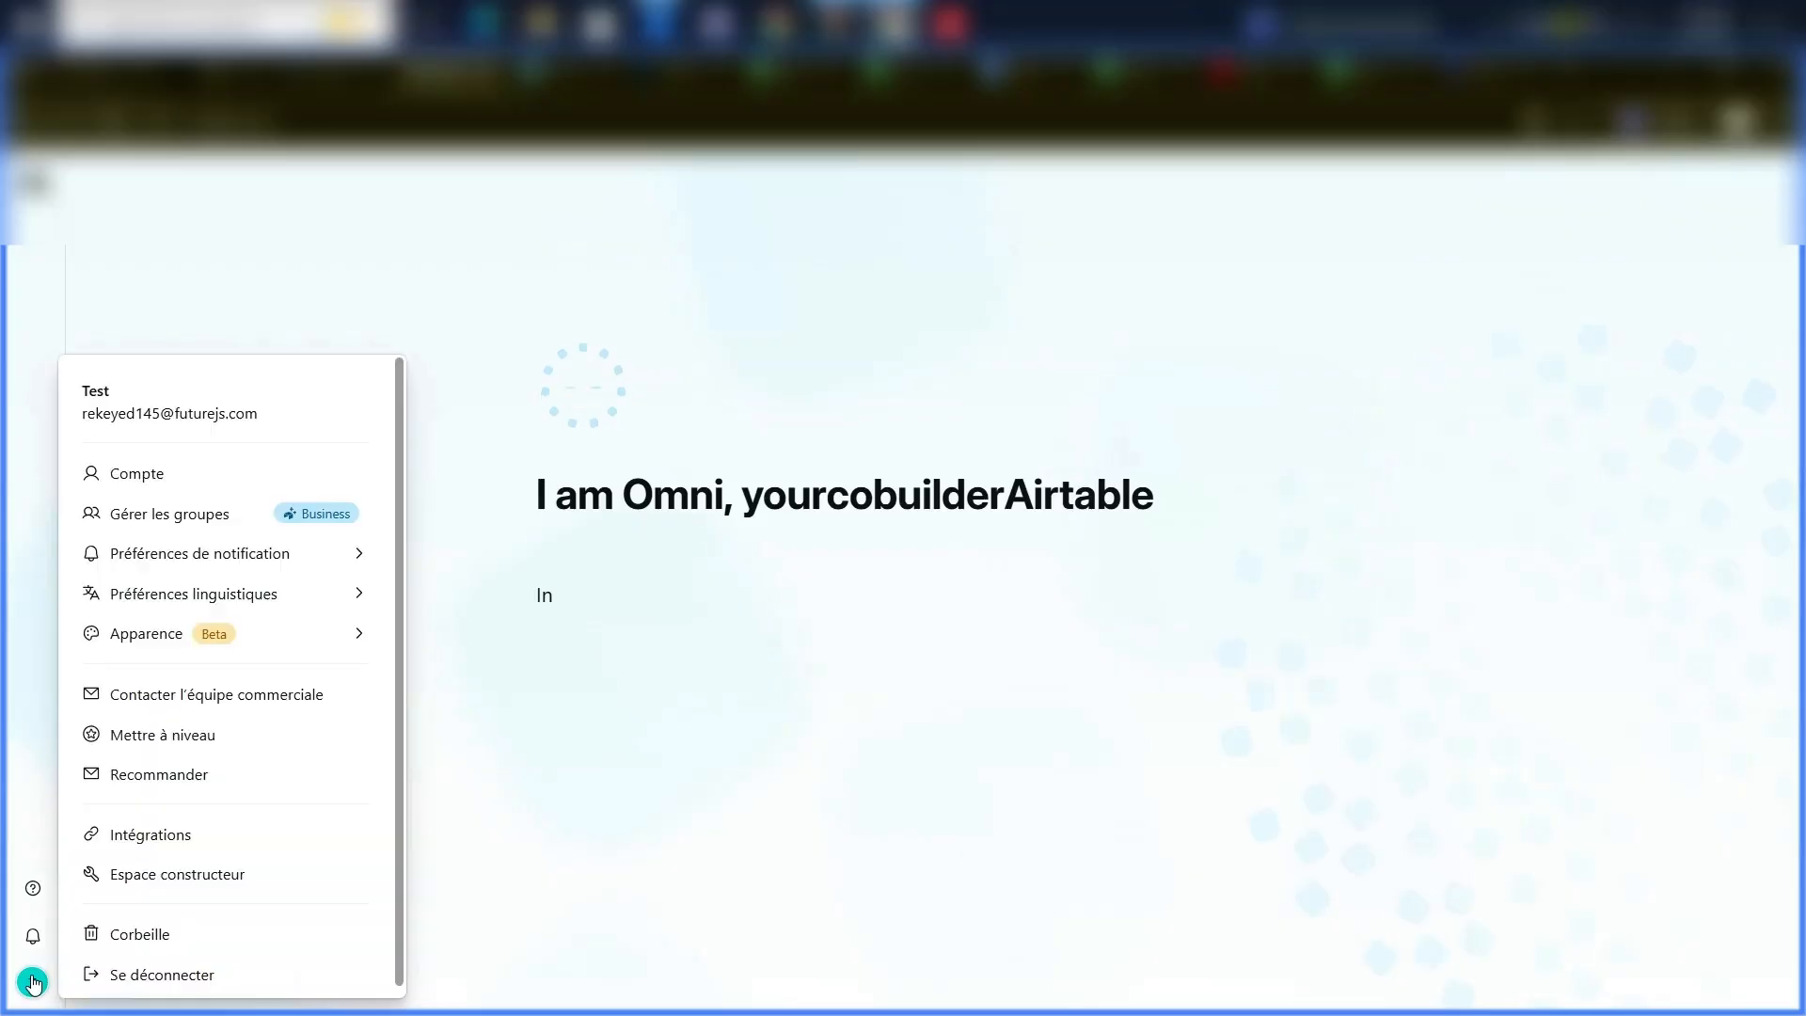
pyautogui.click(145, 876)
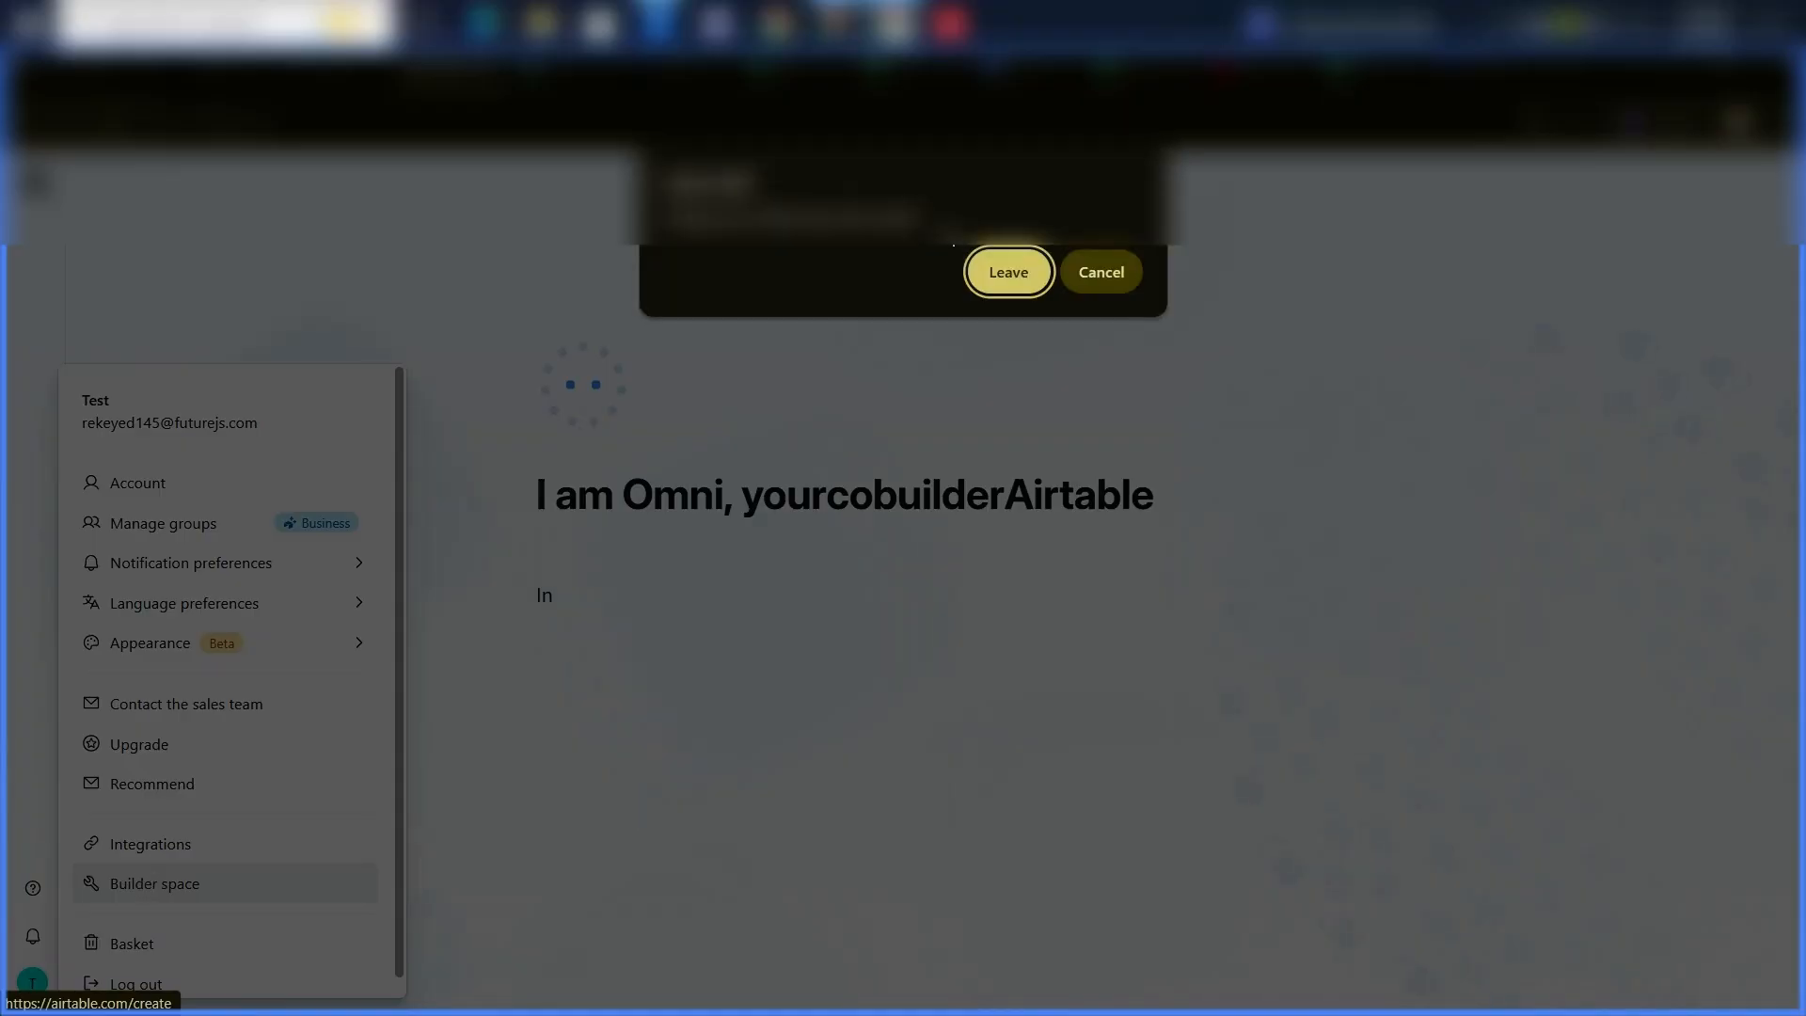
pyautogui.click(995, 274)
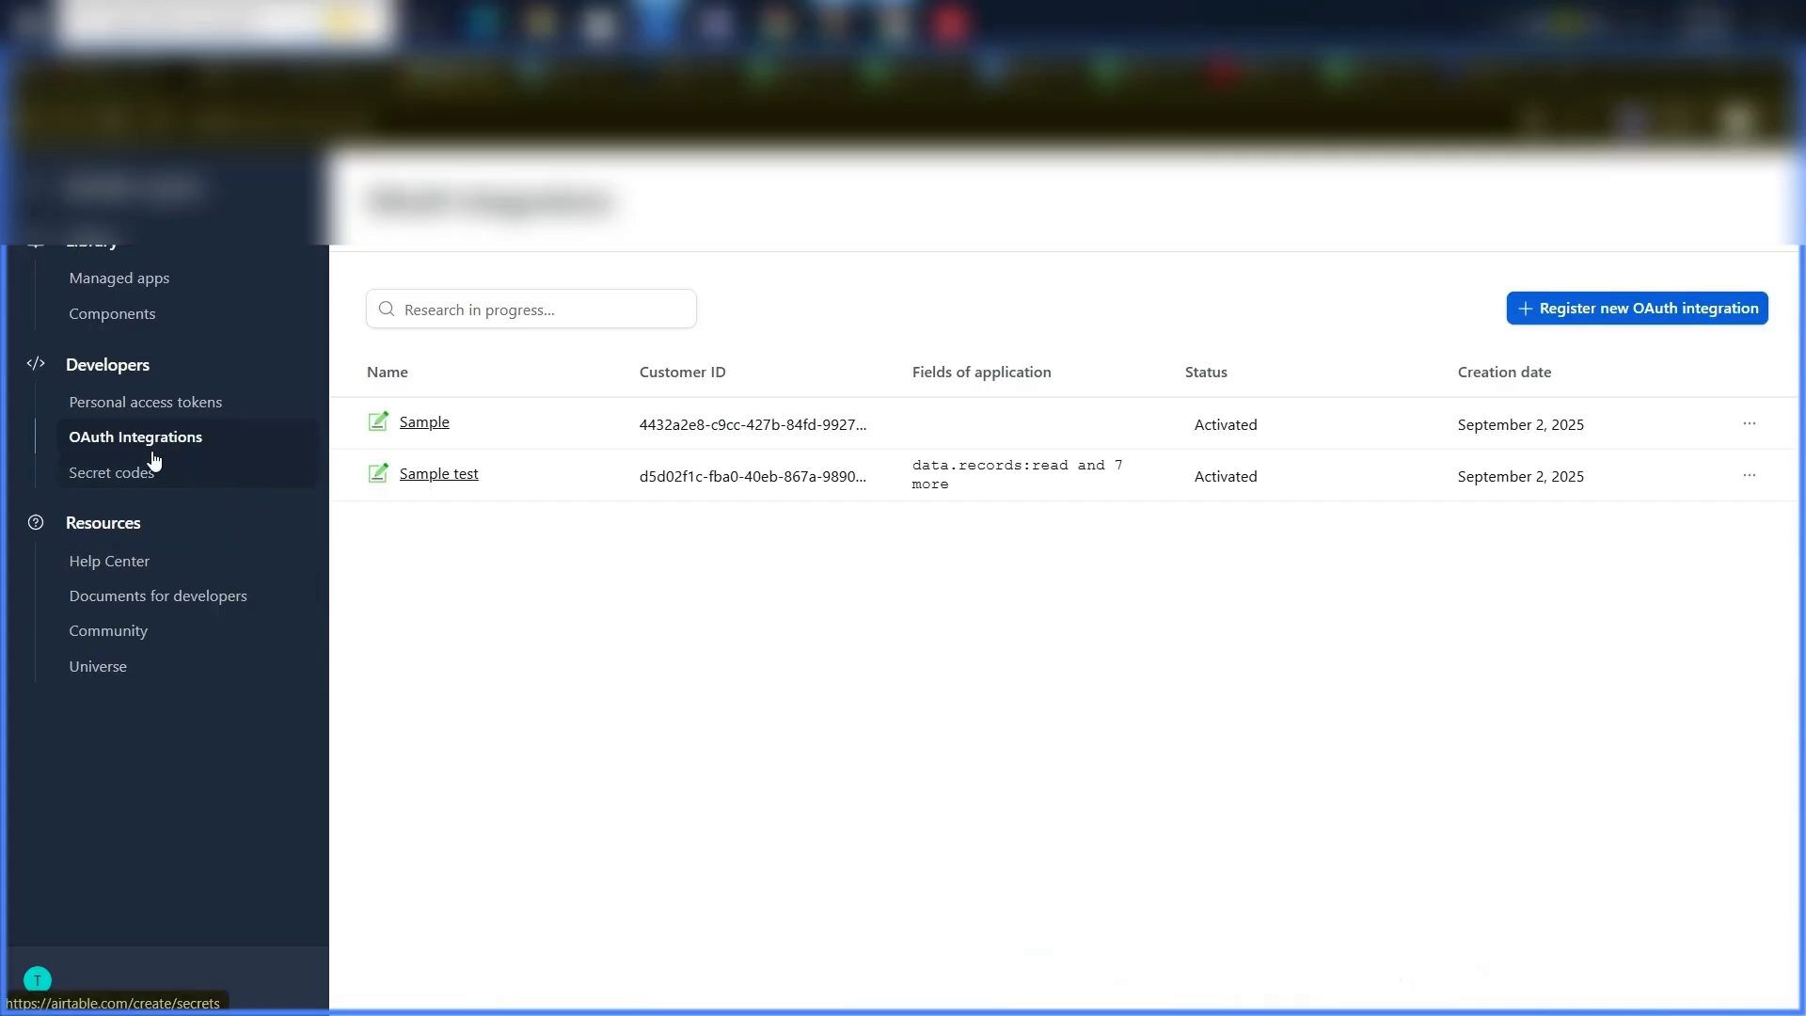
pyautogui.click(1641, 314)
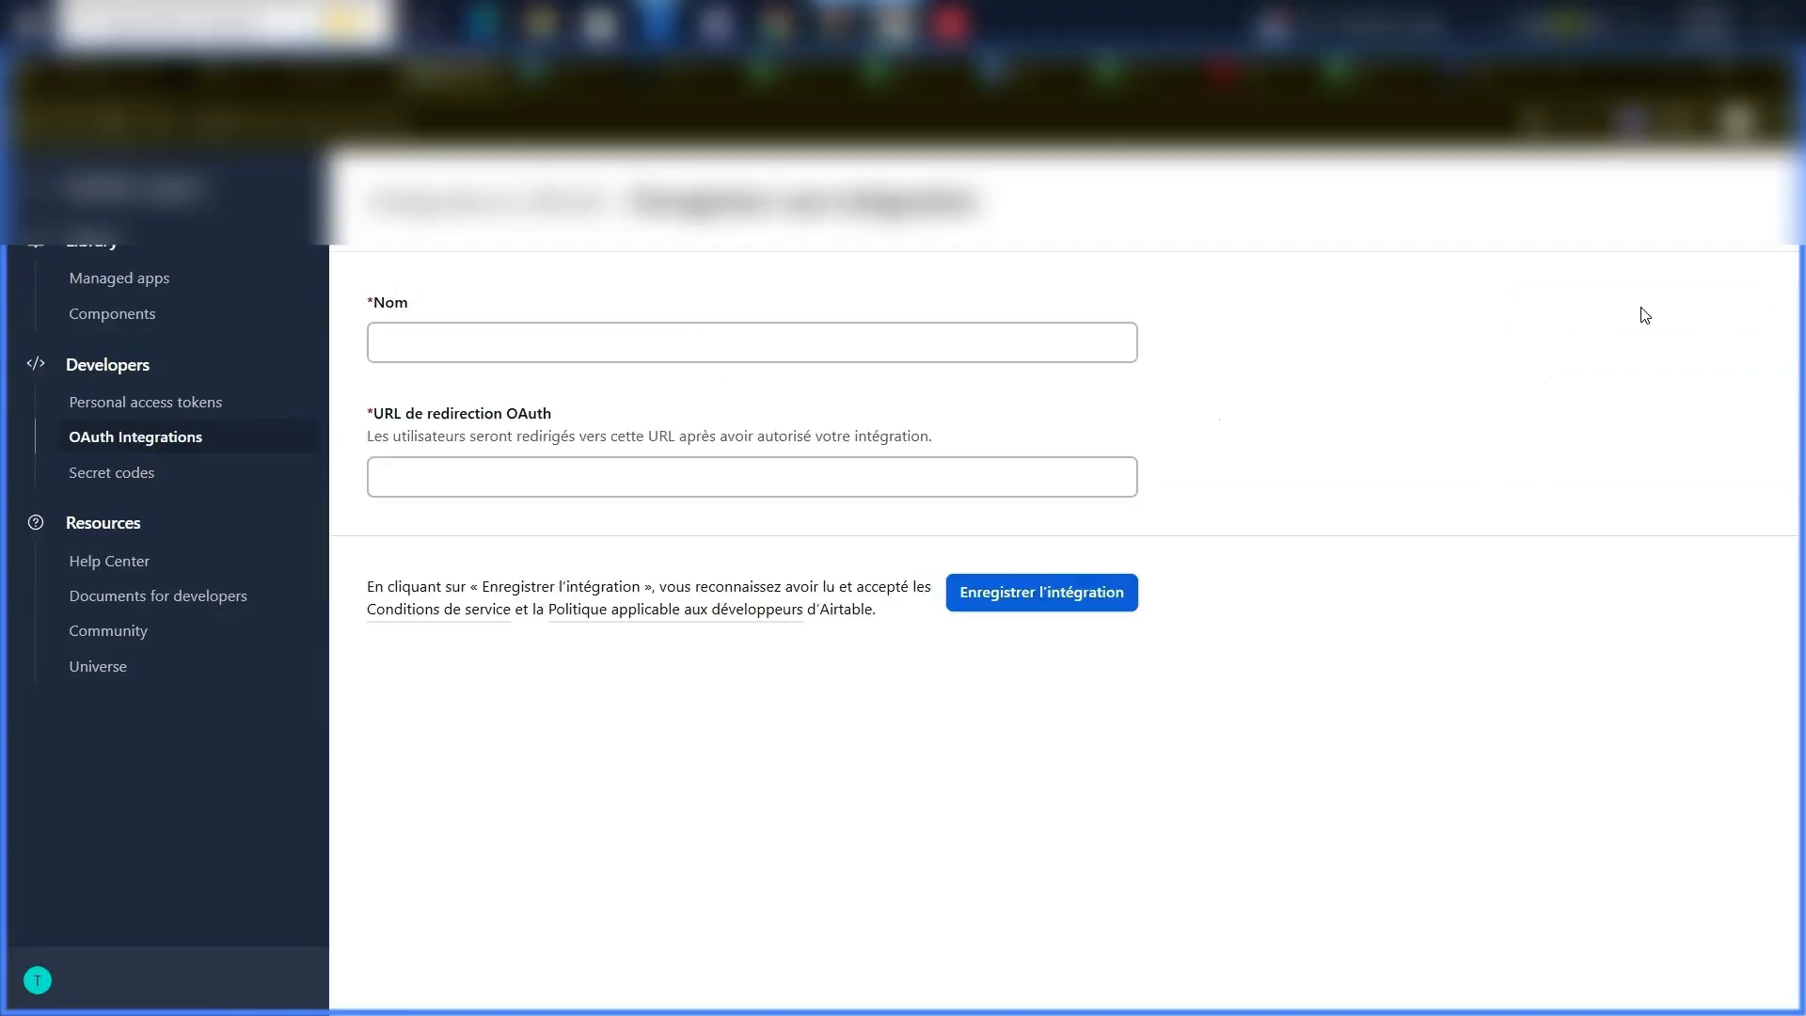
pyautogui.click(671, 353)
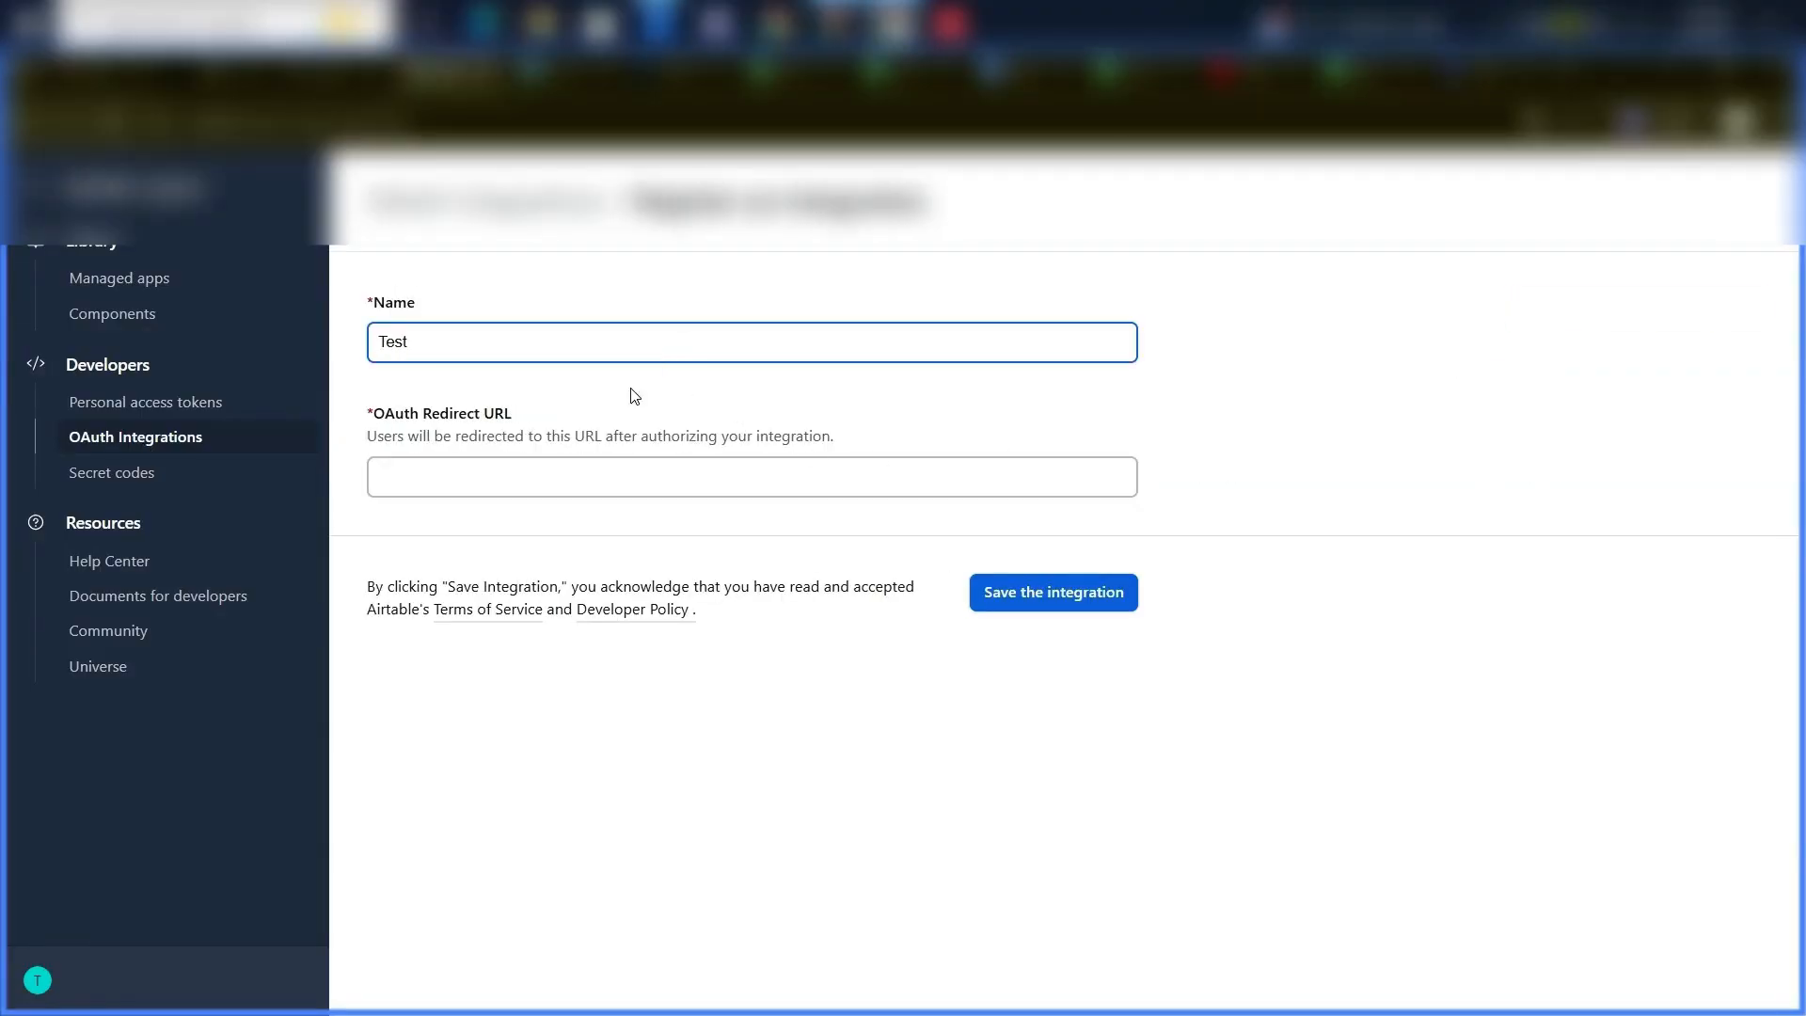
pyautogui.click(490, 485)
pyautogui.hotkey('ctrl', 'v')
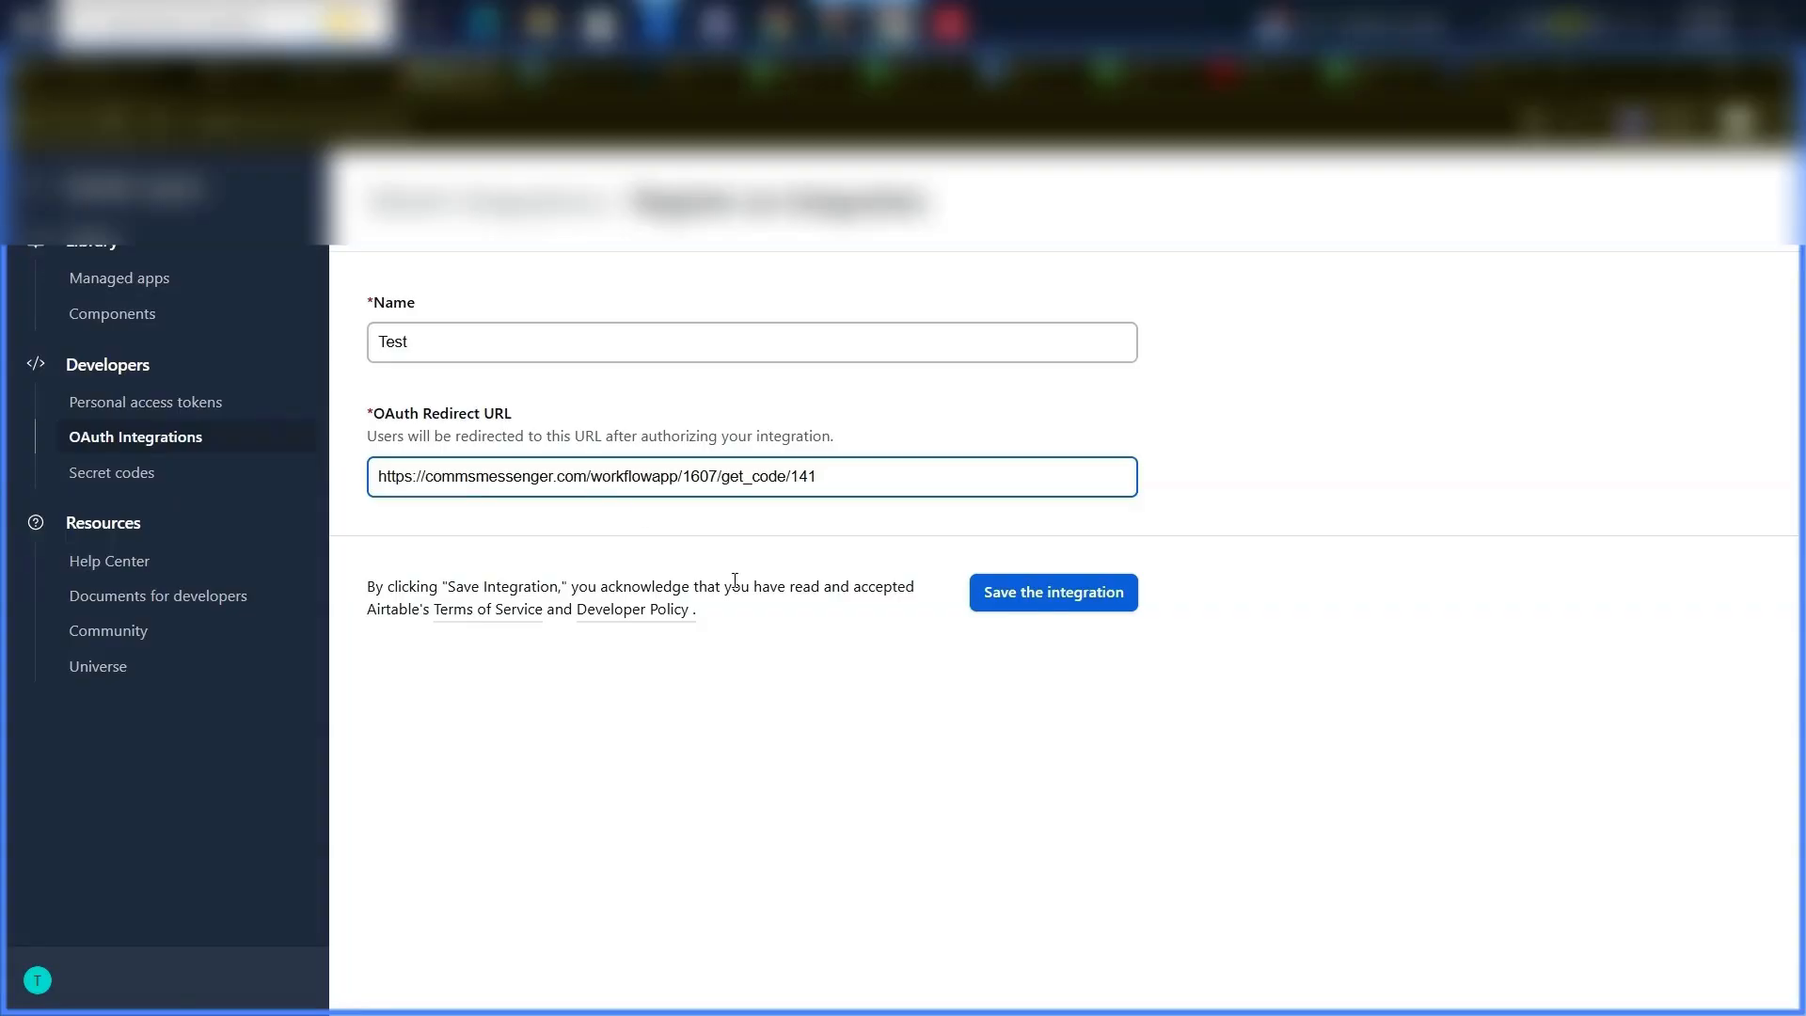
pyautogui.click(1029, 592)
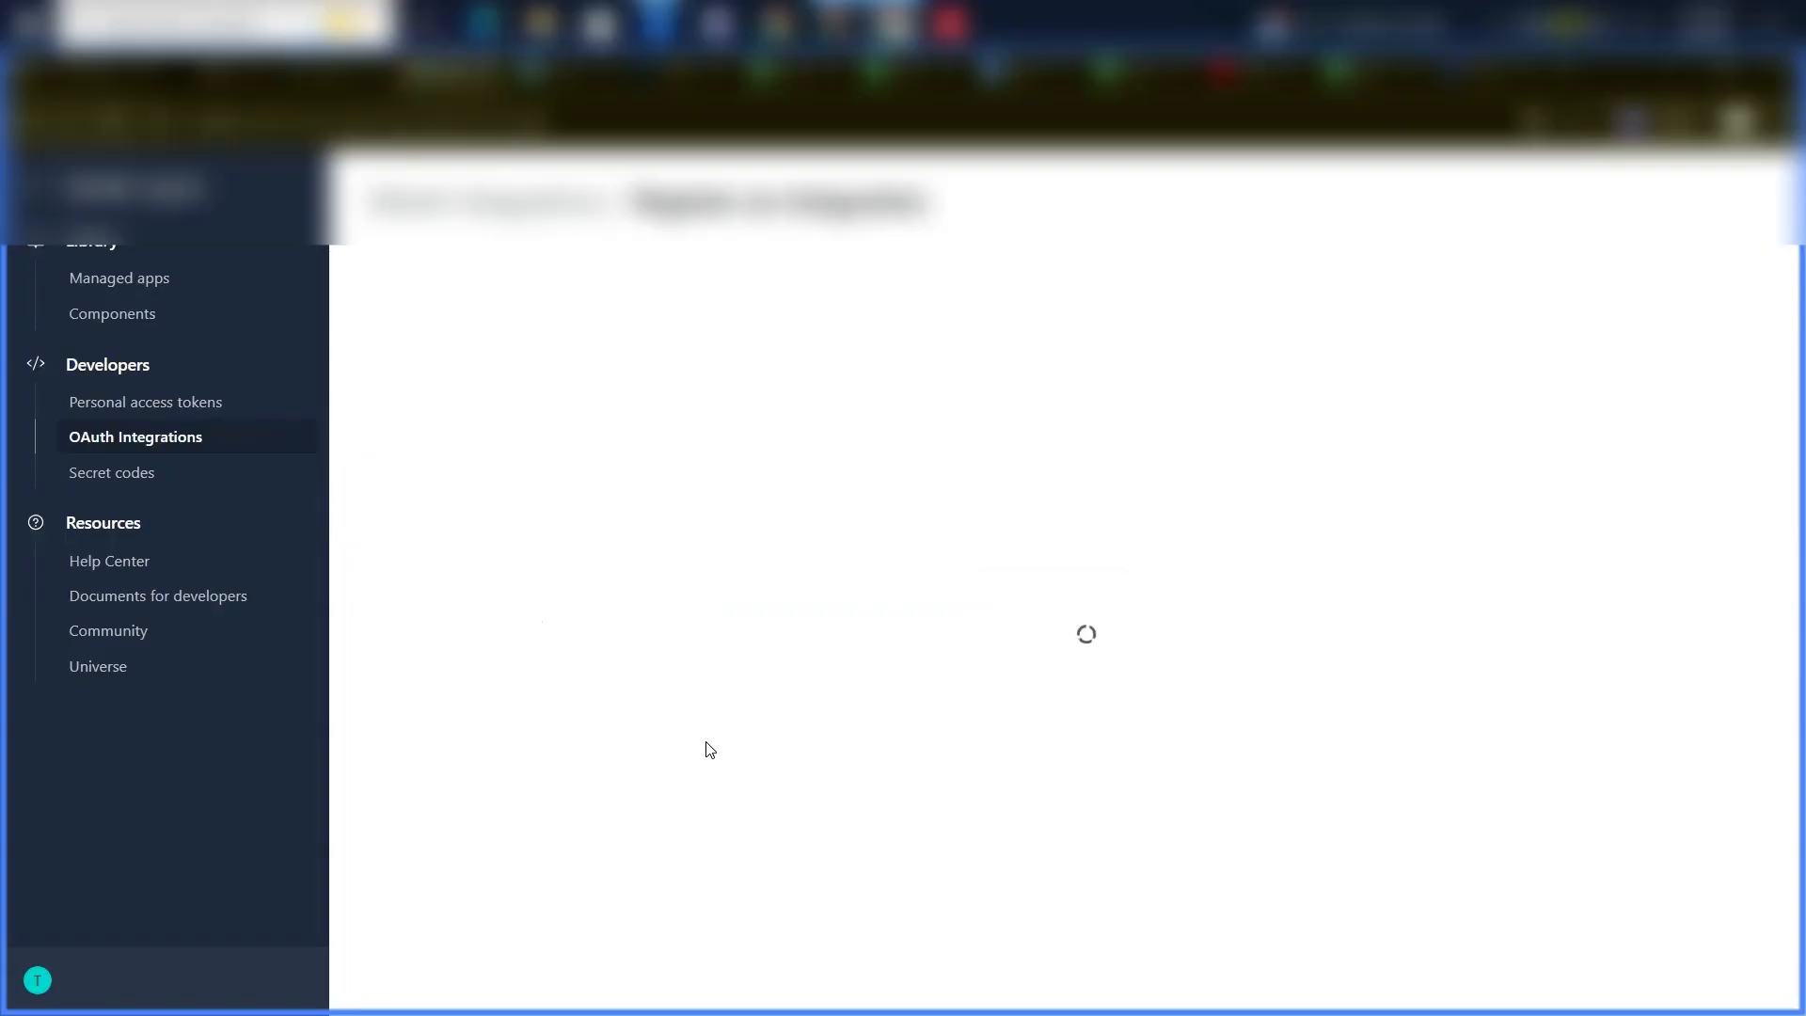
pyautogui.scroll(-10, 677, 388)
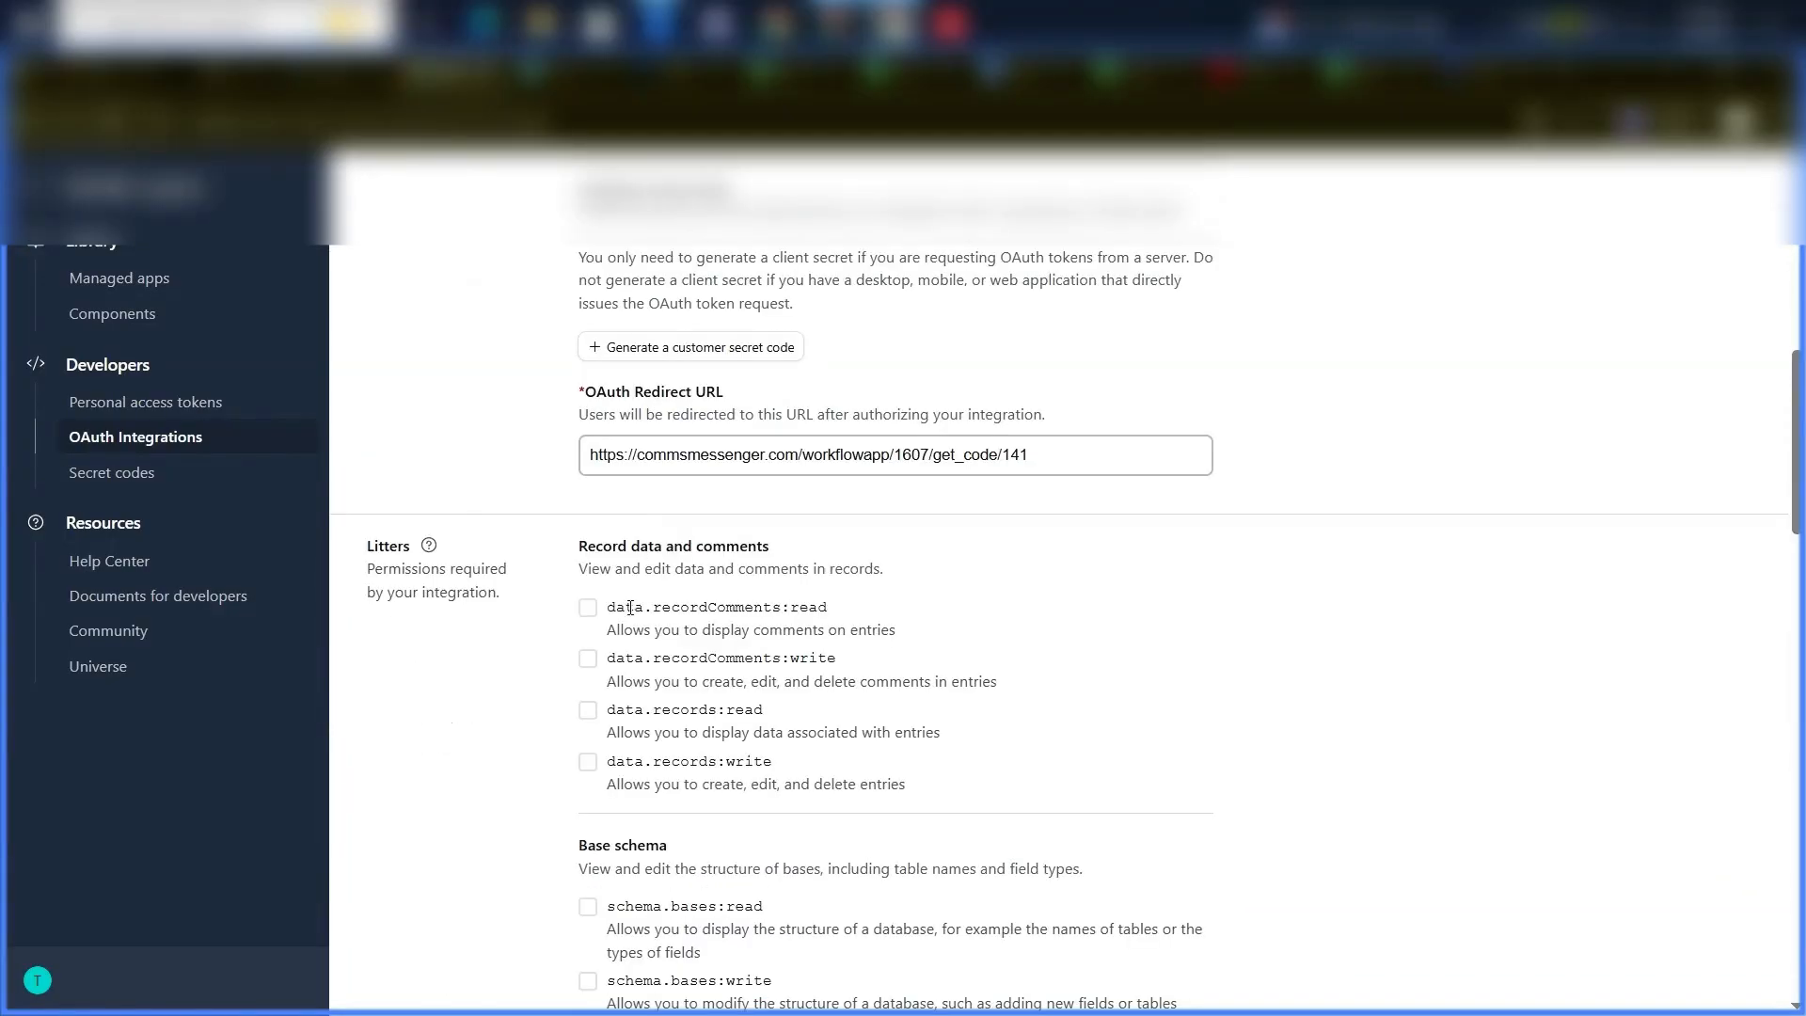
# Grant the Test integration the record data and comments read/write scopes, the base schema scopes and user.email:read
pyautogui.click(588, 468)
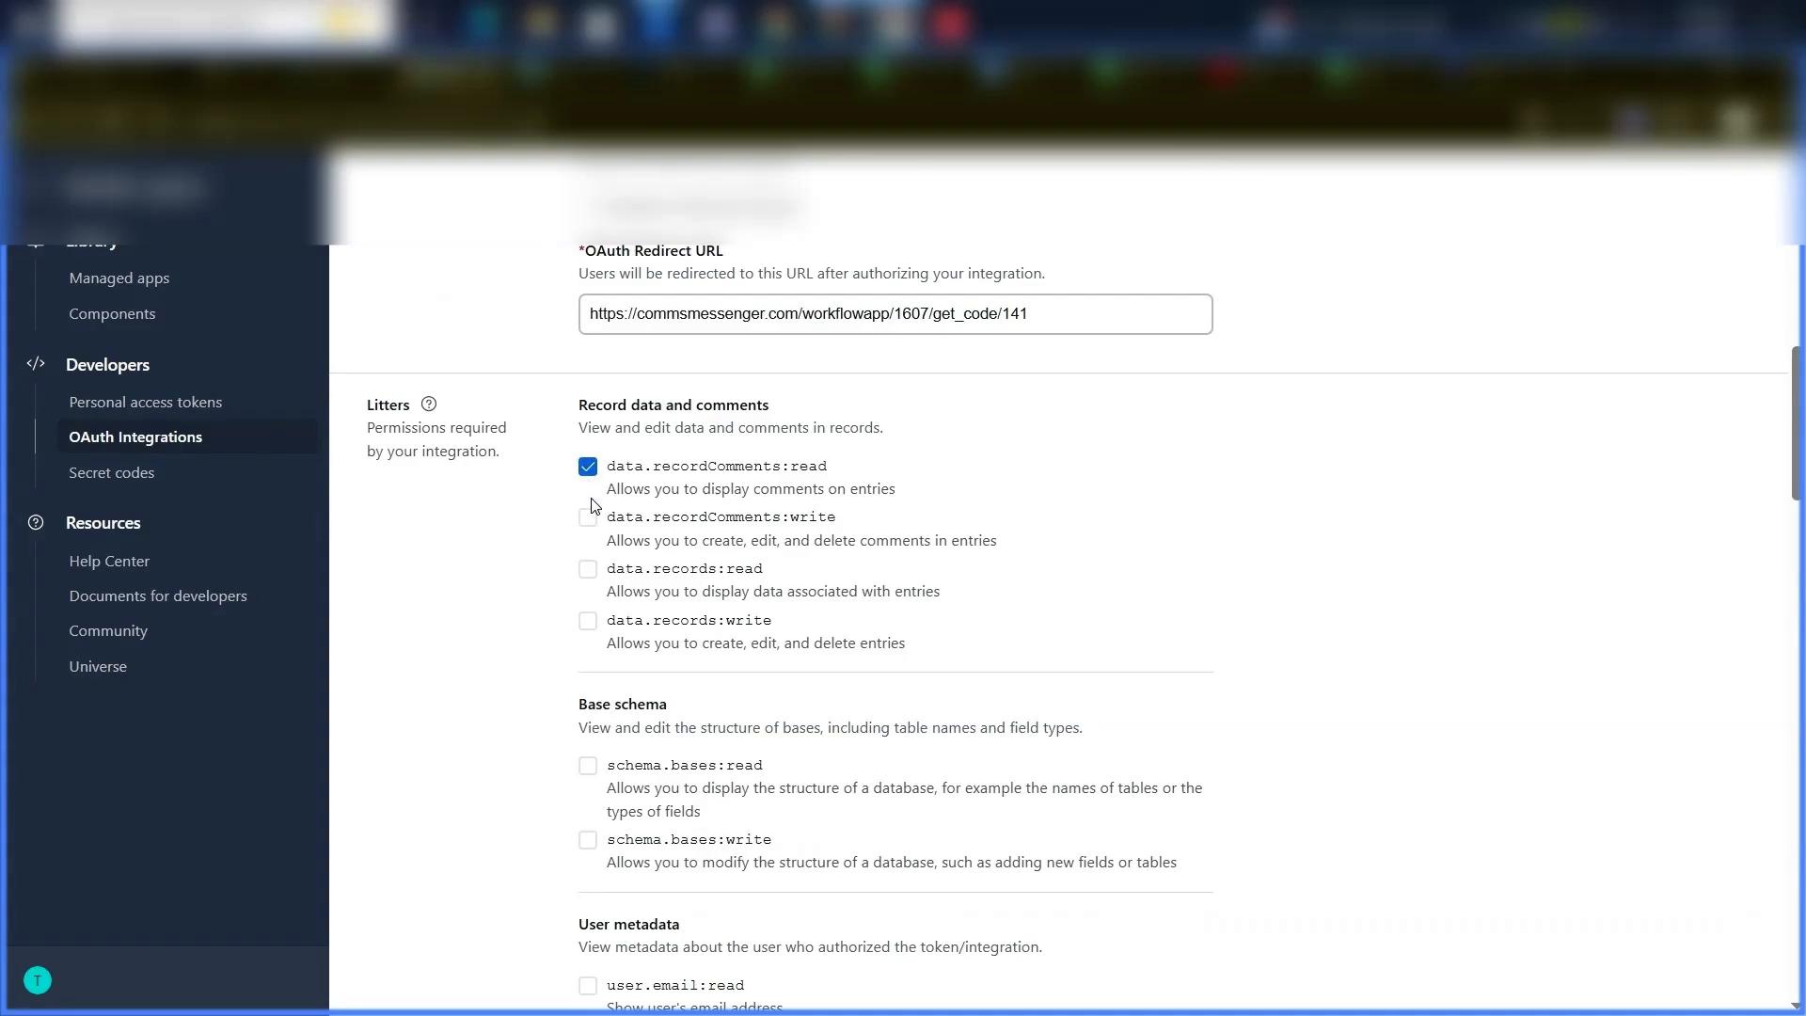
pyautogui.click(588, 518)
pyautogui.click(588, 569)
pyautogui.click(588, 621)
pyautogui.scroll(-2, 592, 623)
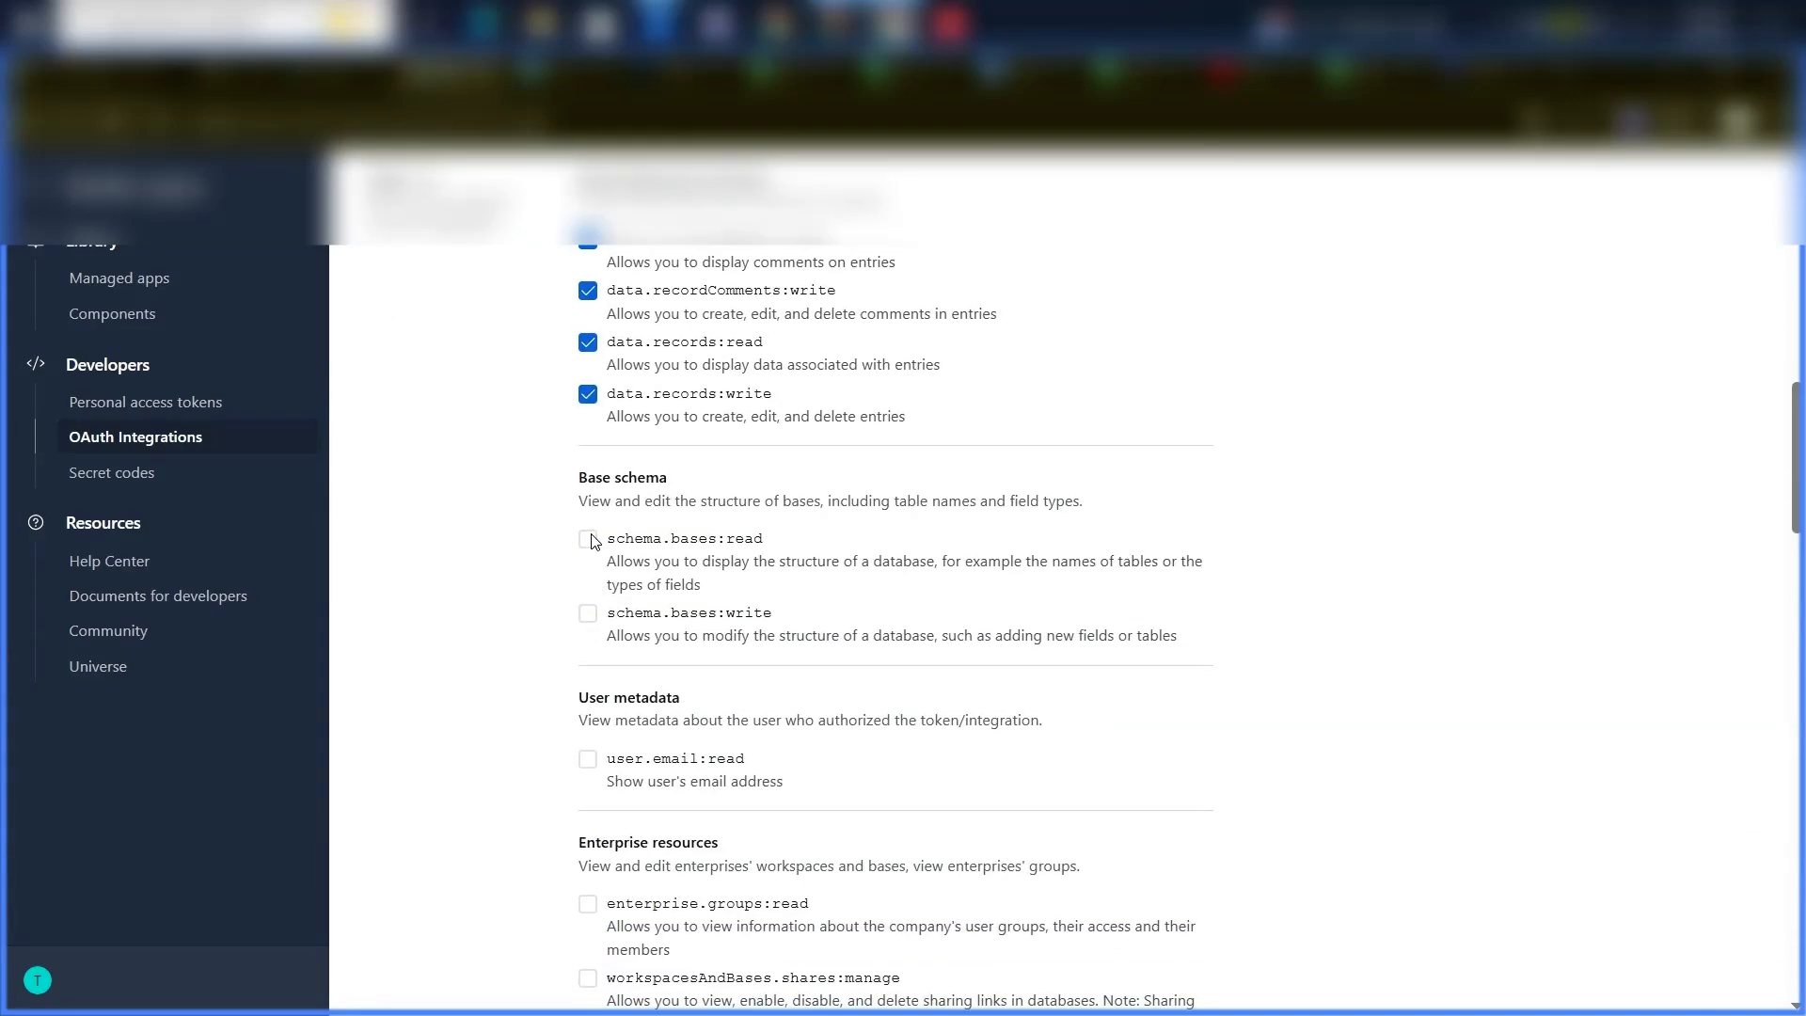
pyautogui.click(588, 616)
pyautogui.scroll(-3, 591, 622)
pyautogui.click(588, 459)
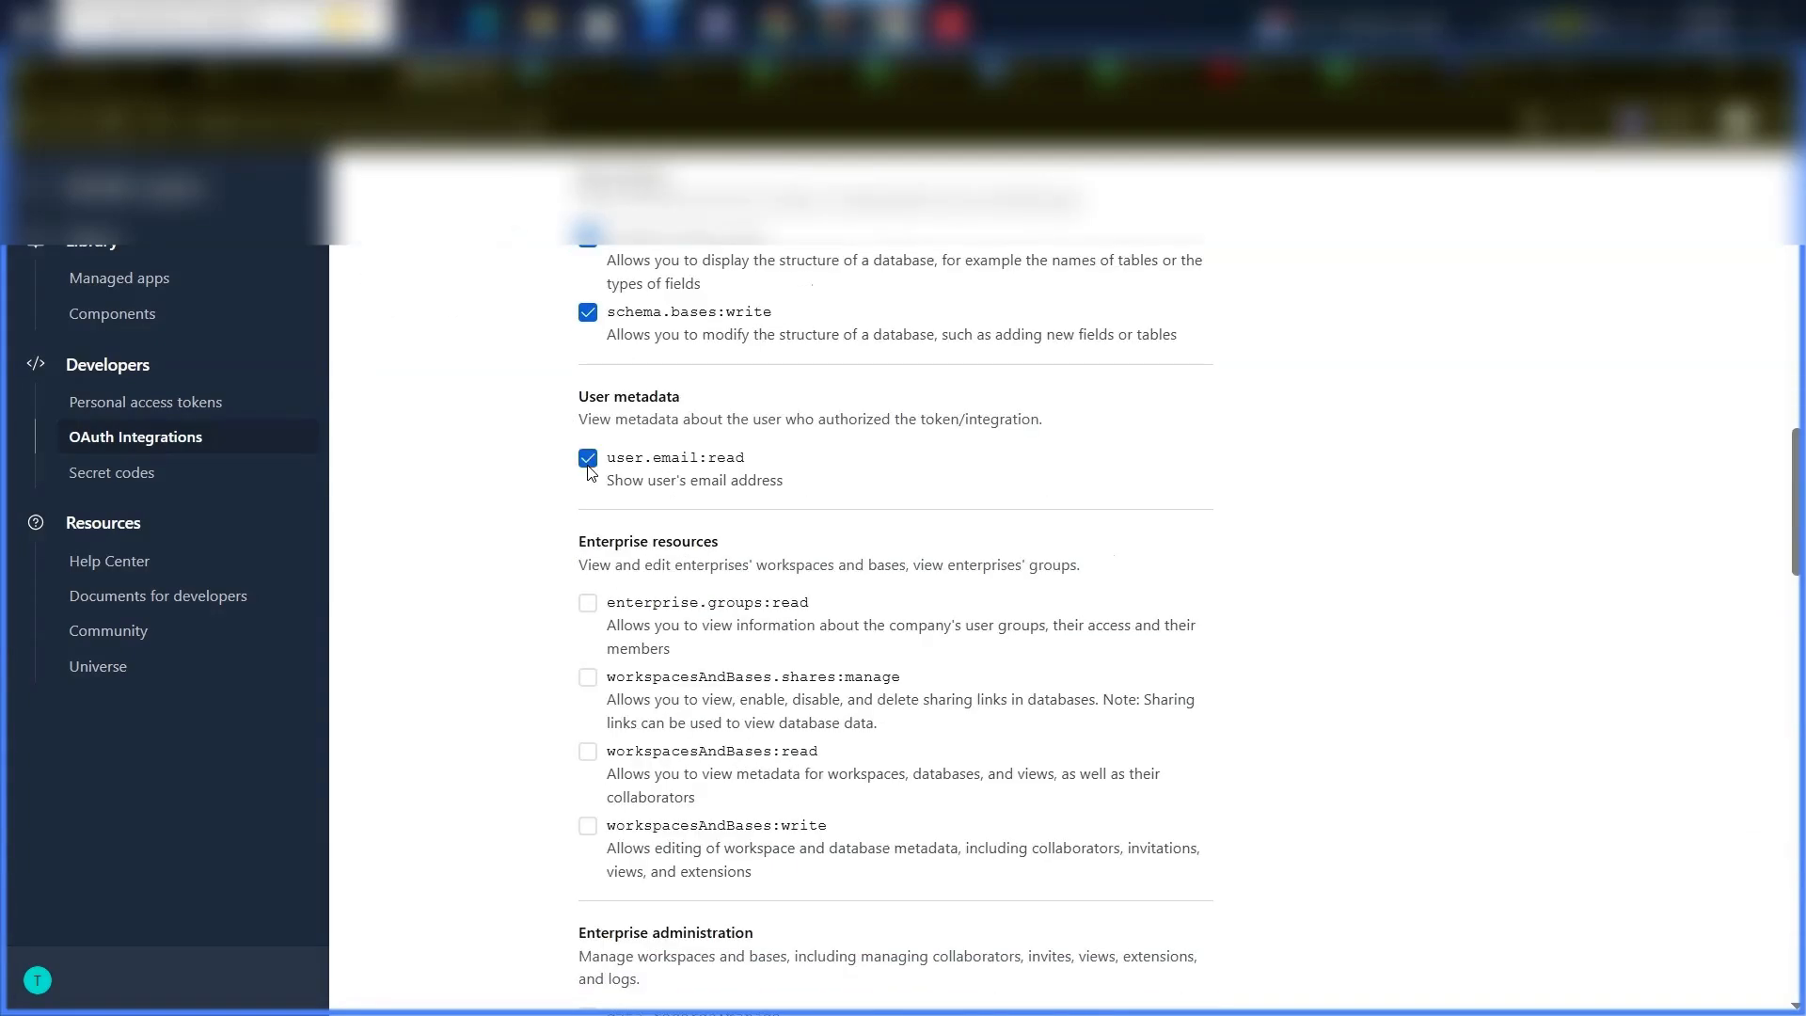
# Fill in the support email with the account's email address and save the OAuth integration's changes
pyautogui.scroll(-15, 588, 465)
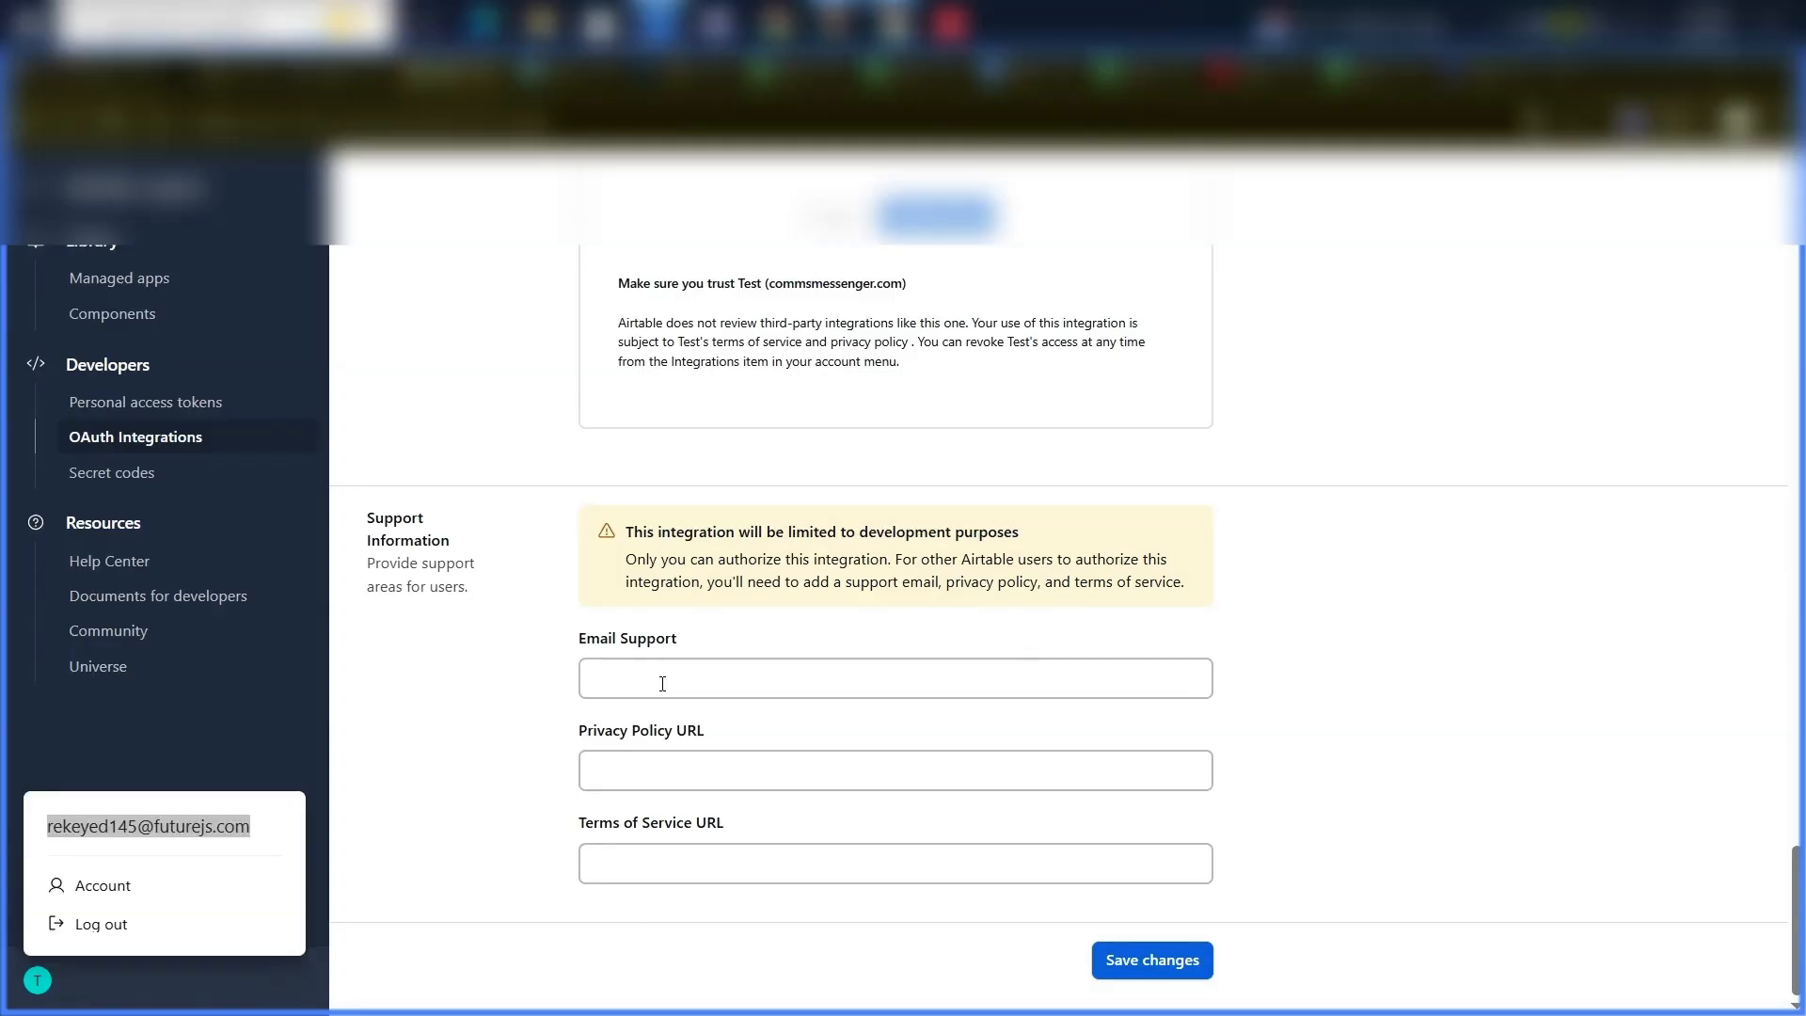
pyautogui.click(662, 684)
pyautogui.click(662, 684)
pyautogui.hotkey('ctrl', 'v')
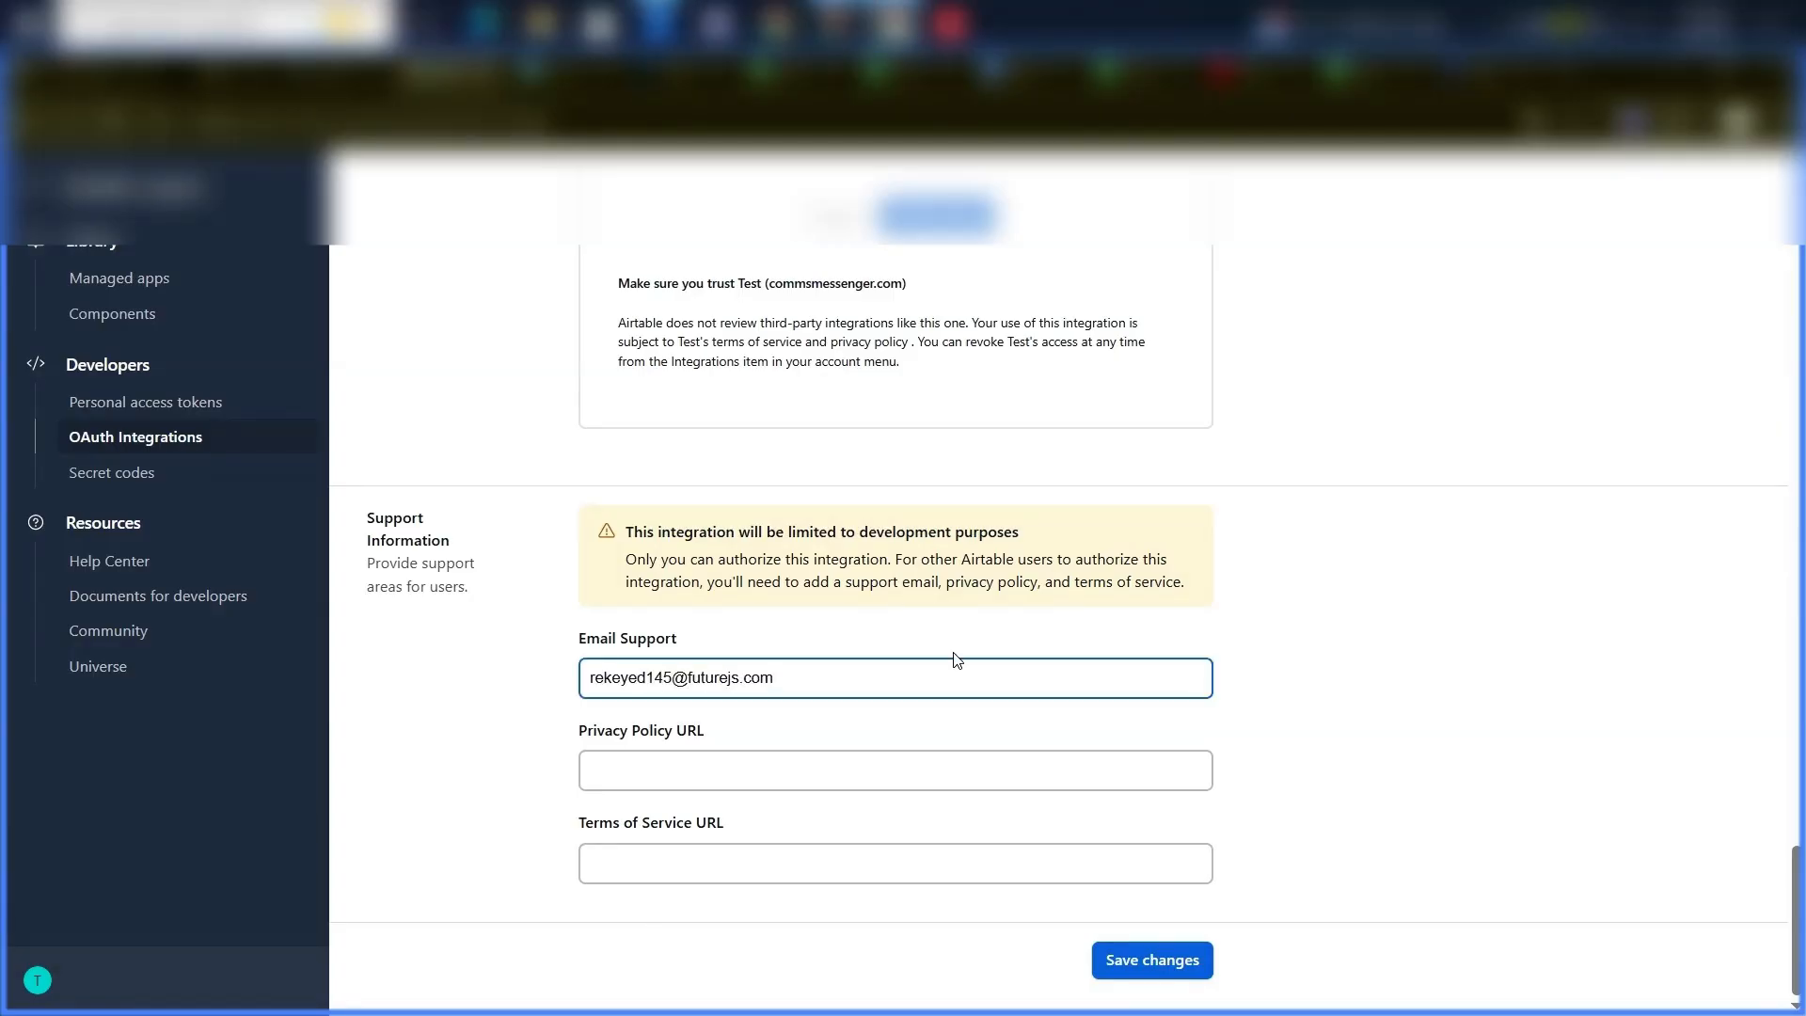
pyautogui.click(1132, 959)
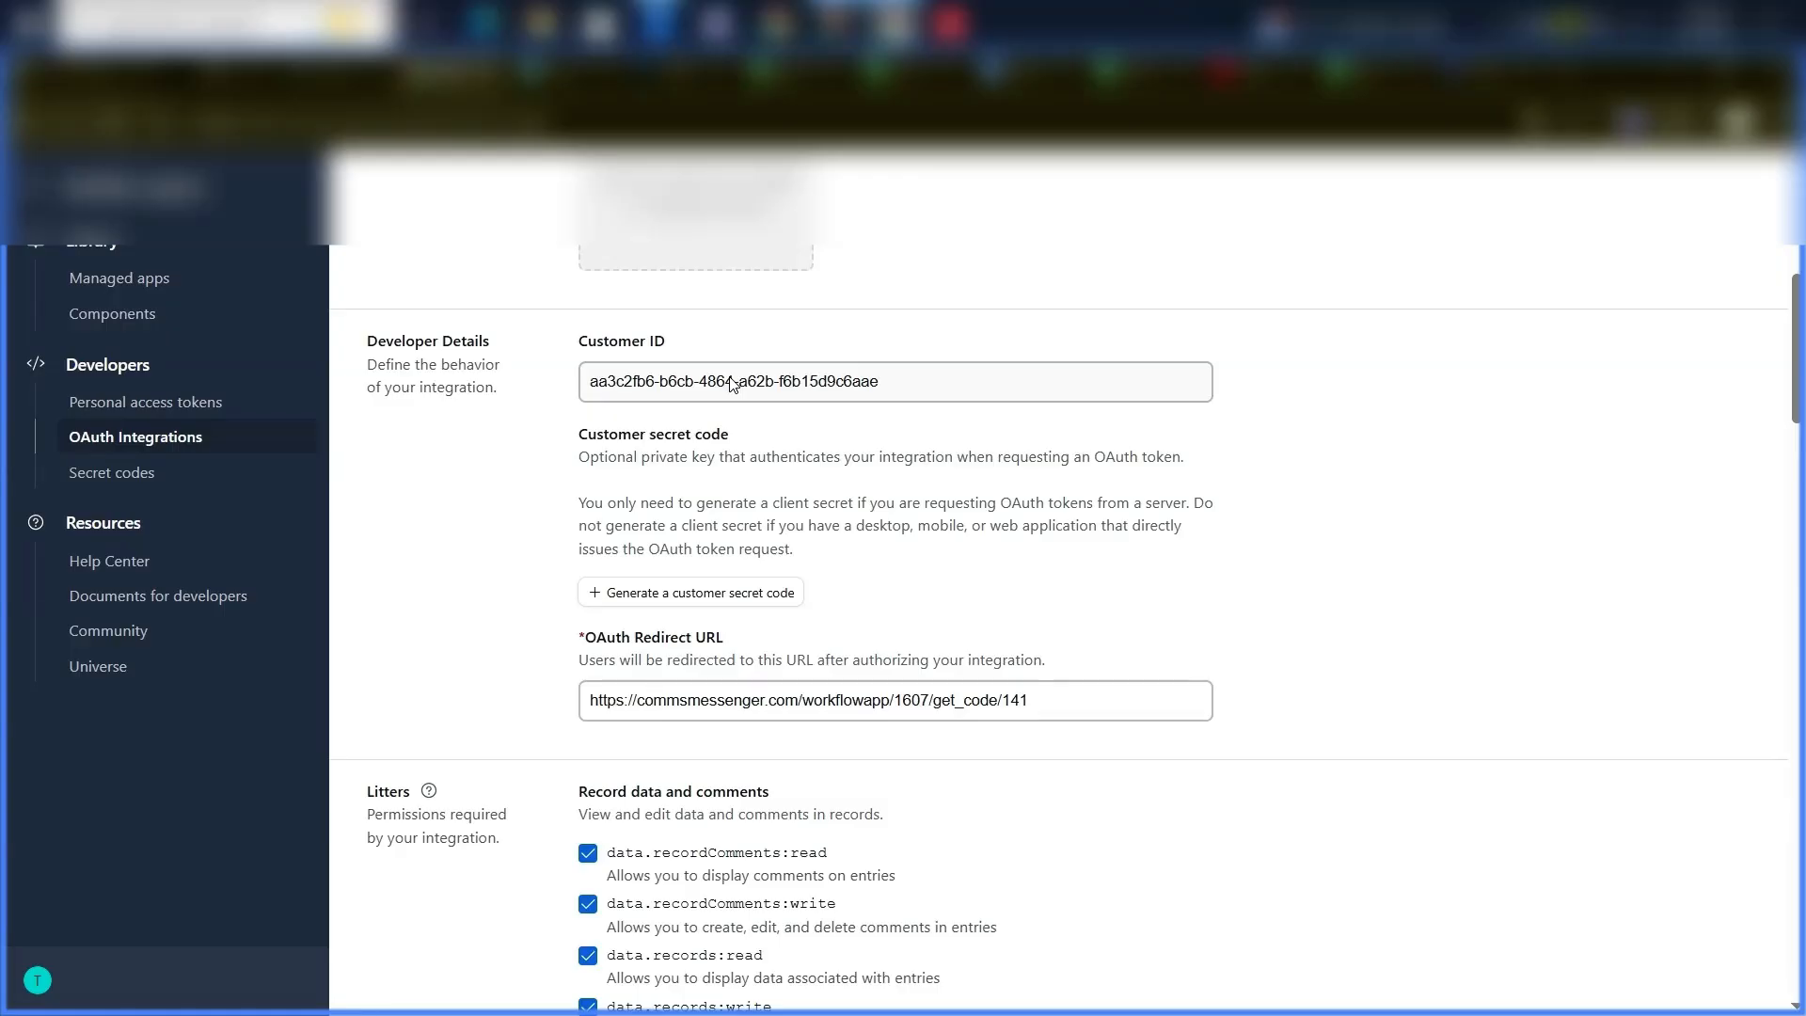
# Copy the integration's customer ID, switch to the Kenzo Beauty Airtable app page and start its setup with it as the client ID
pyautogui.tripleClick(733, 382)
pyautogui.hotkey('ctrl', 'c')
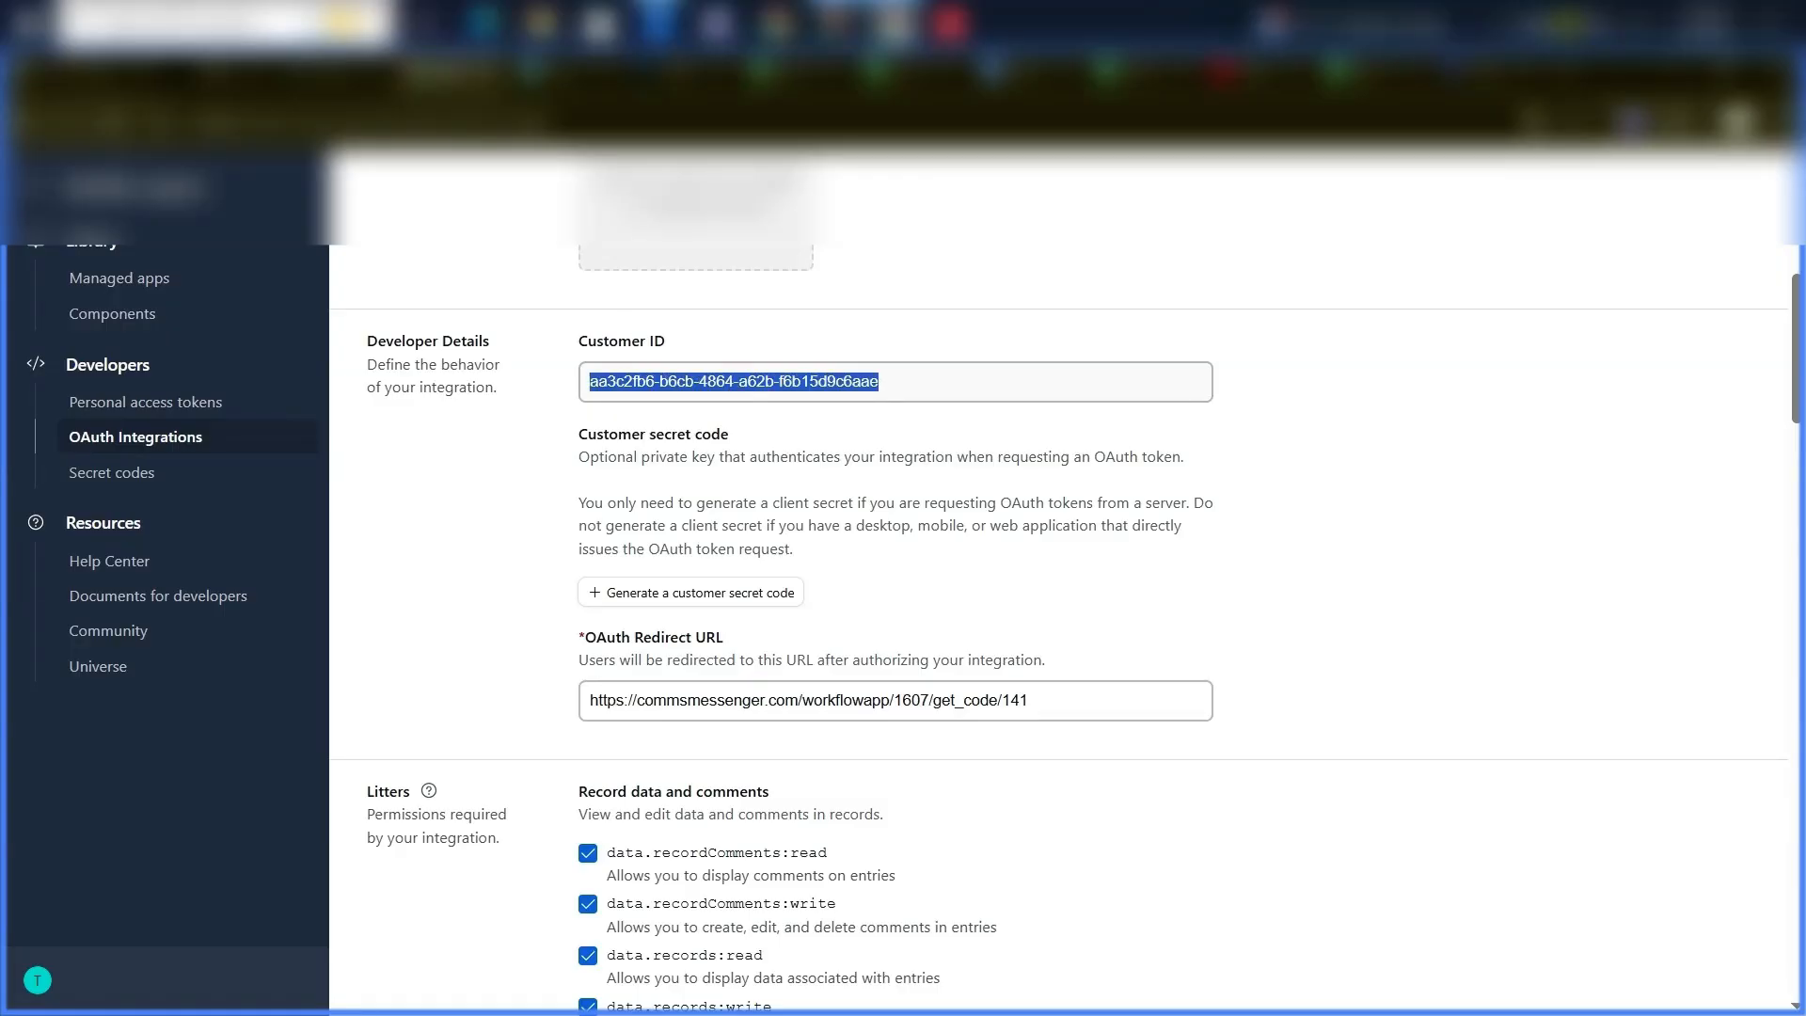
pyautogui.click(206, 81)
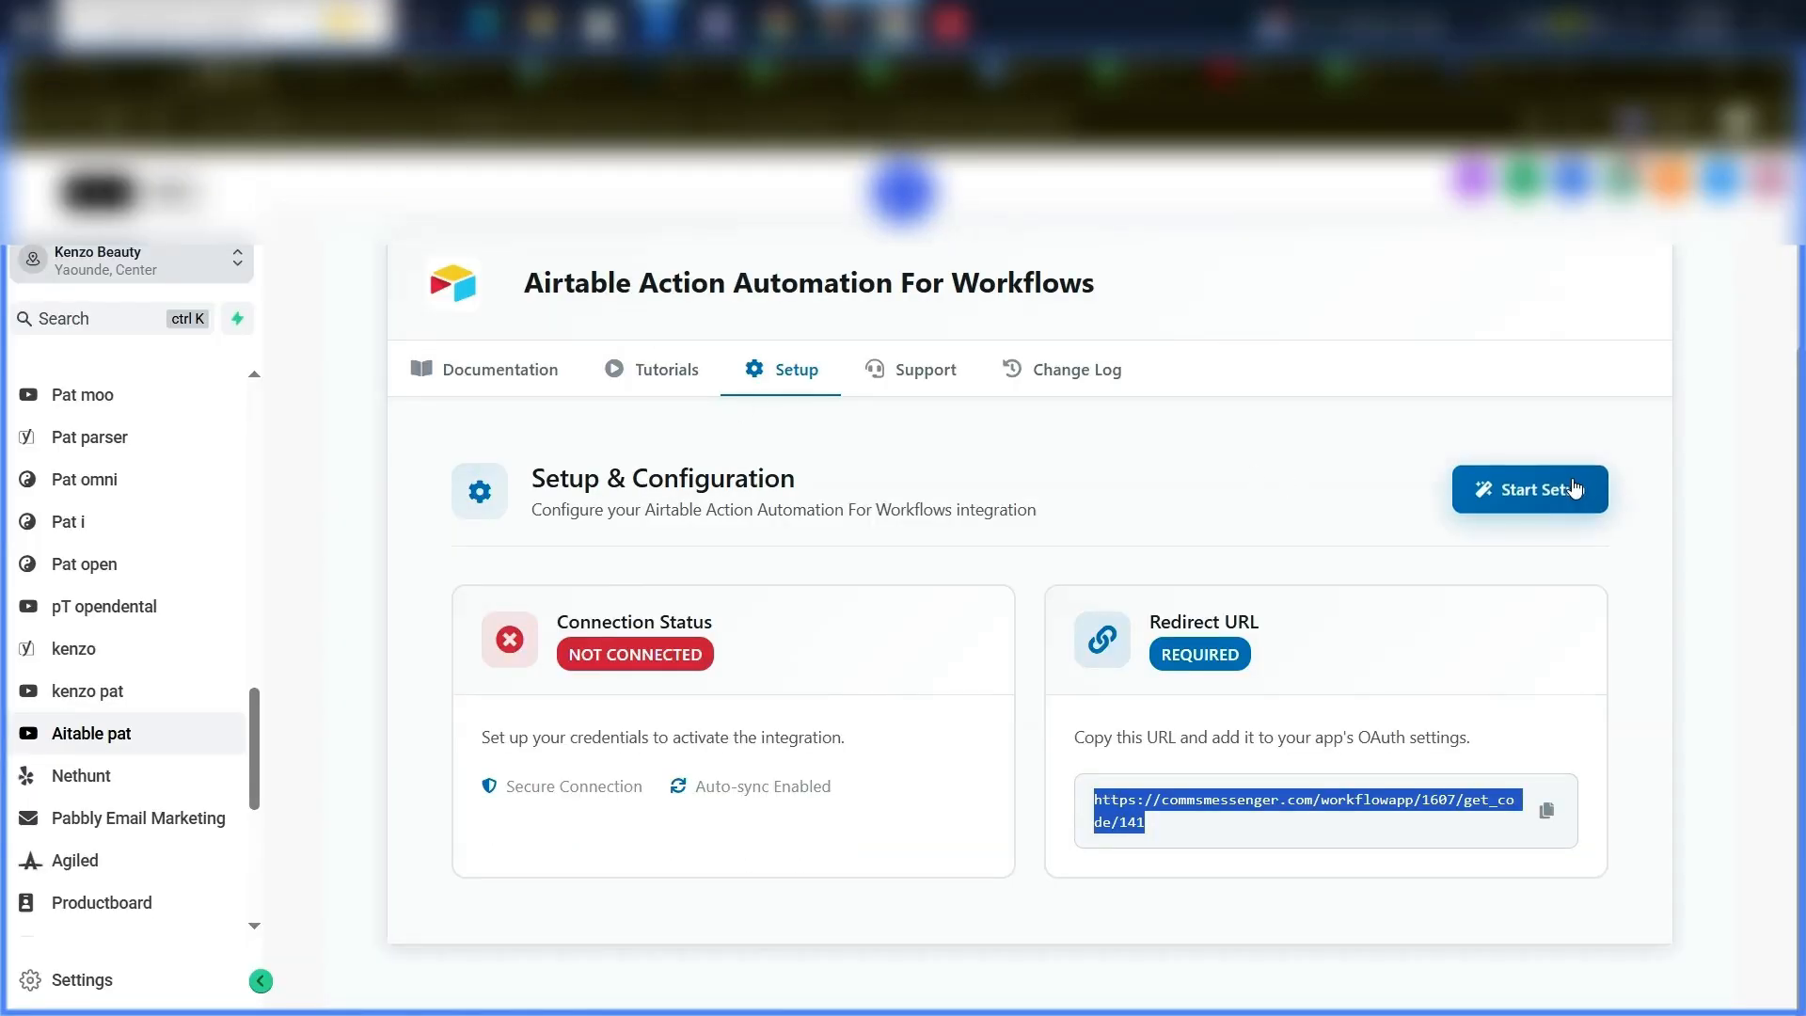
pyautogui.click(1530, 492)
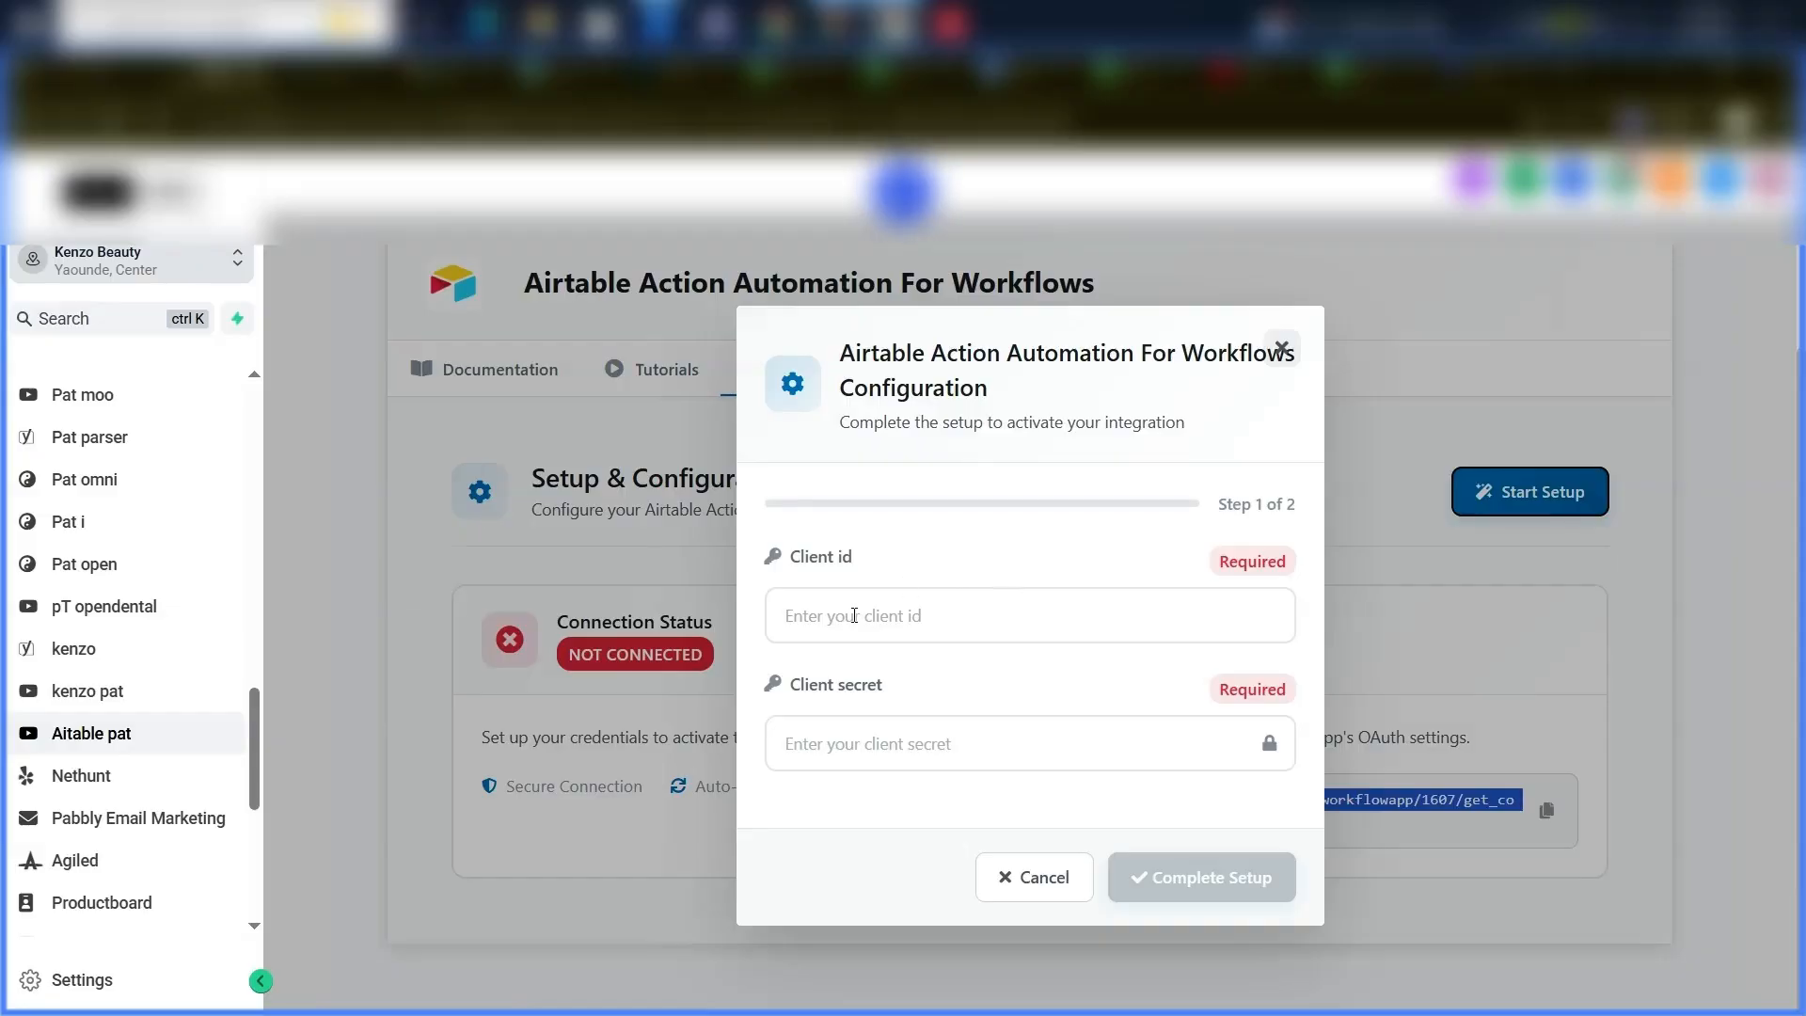
pyautogui.click(855, 615)
pyautogui.hotkey('ctrl', 'v')
# Switch back to Airtable, generate a customer secret code for the Test integration and copy it
pyautogui.click(452, 77)
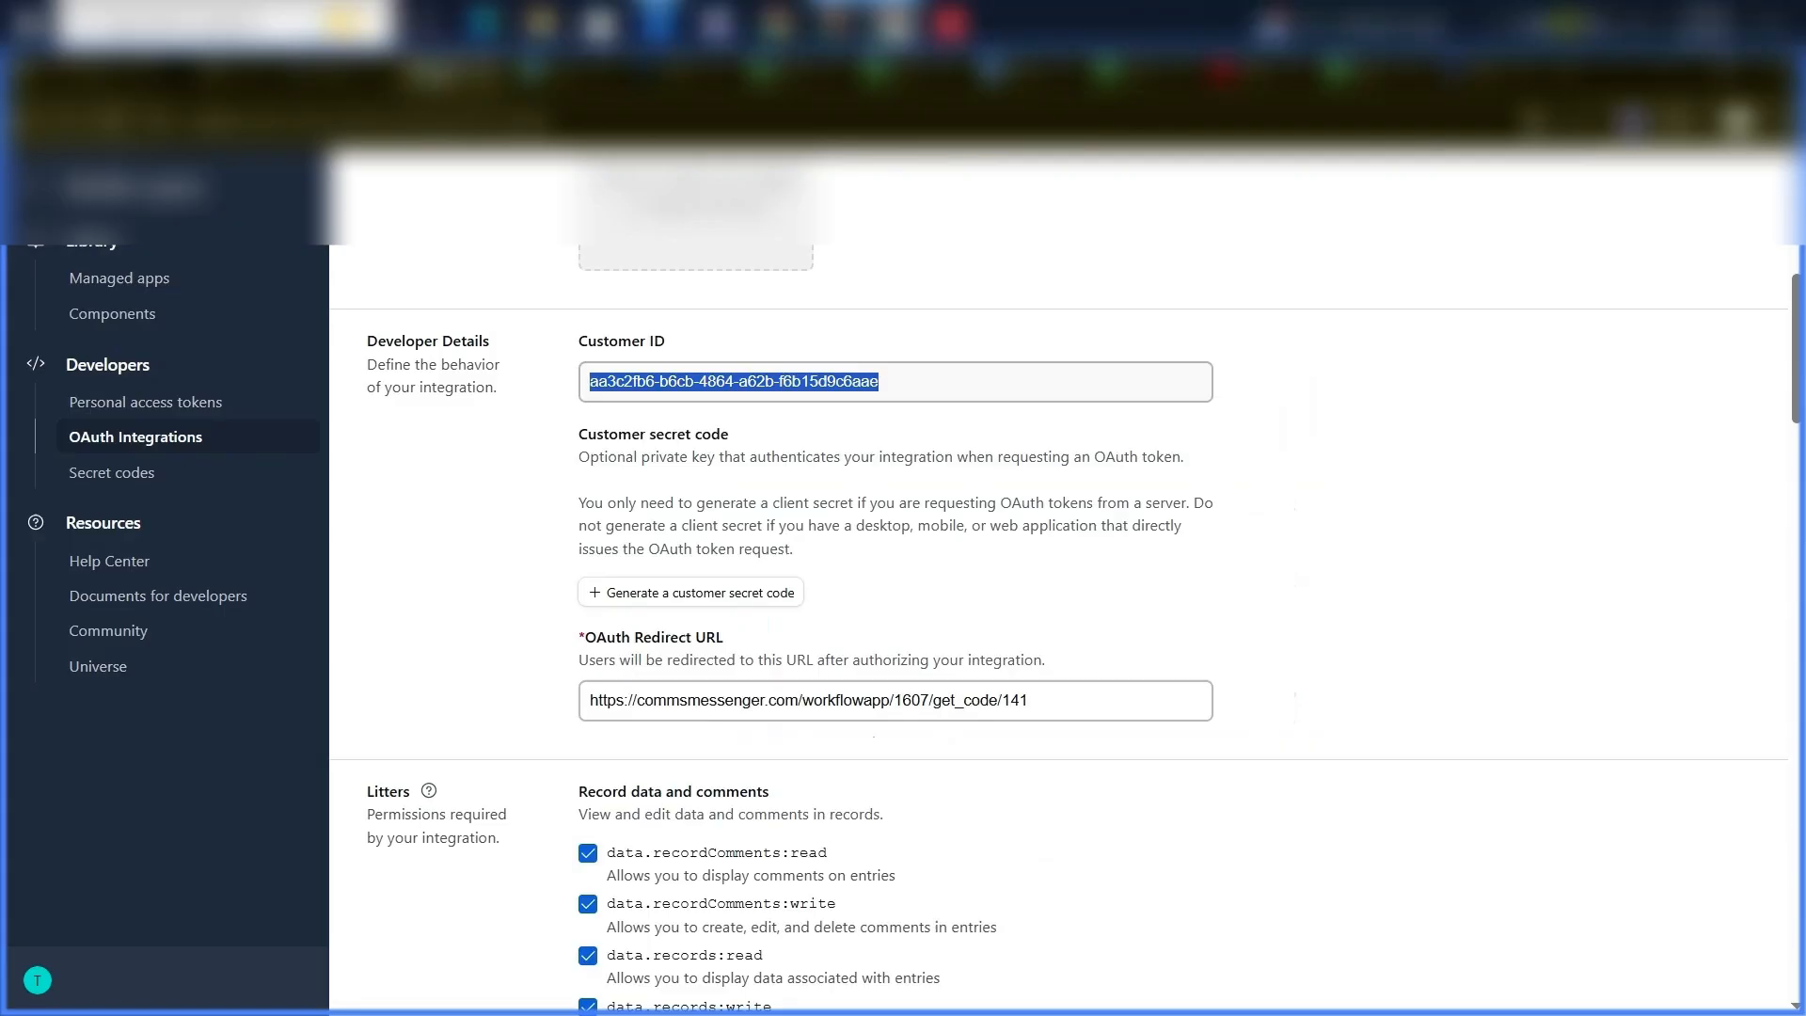
pyautogui.click(720, 596)
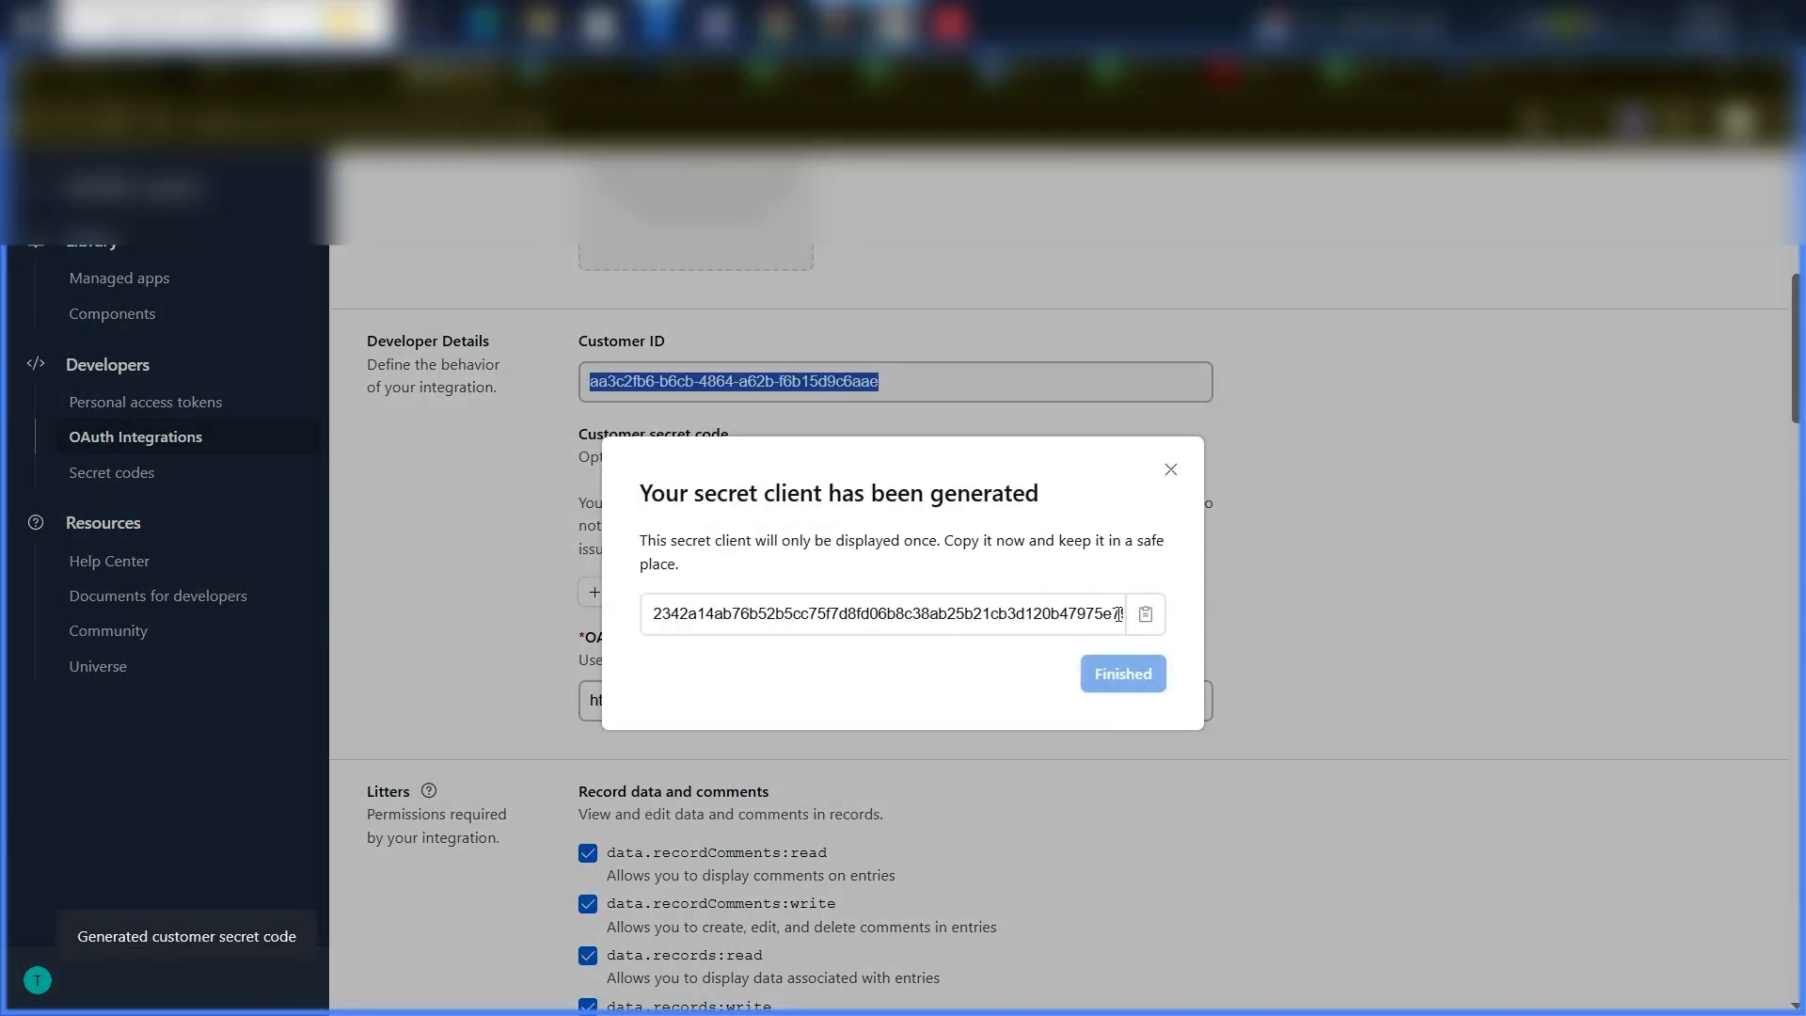
pyautogui.click(1144, 615)
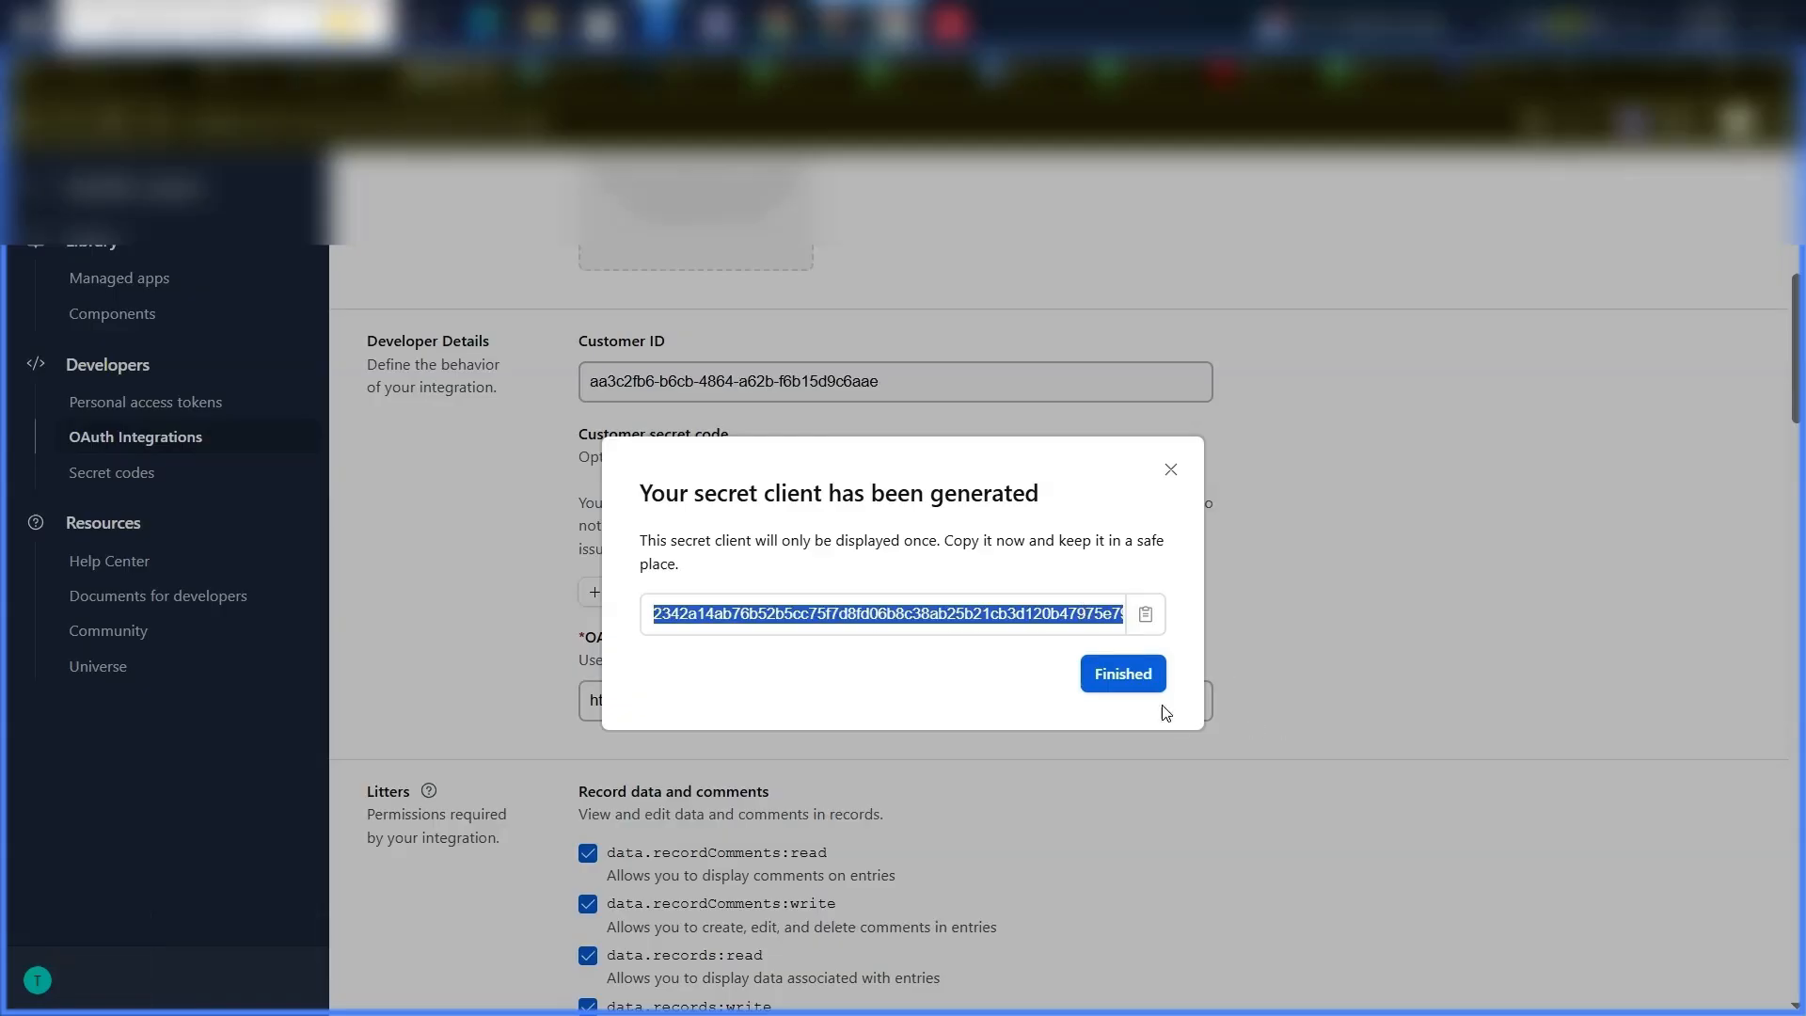
pyautogui.click(1141, 675)
# Switch to the Airtable workflow app's setup, paste the client secret and complete the setup
pyautogui.click(233, 77)
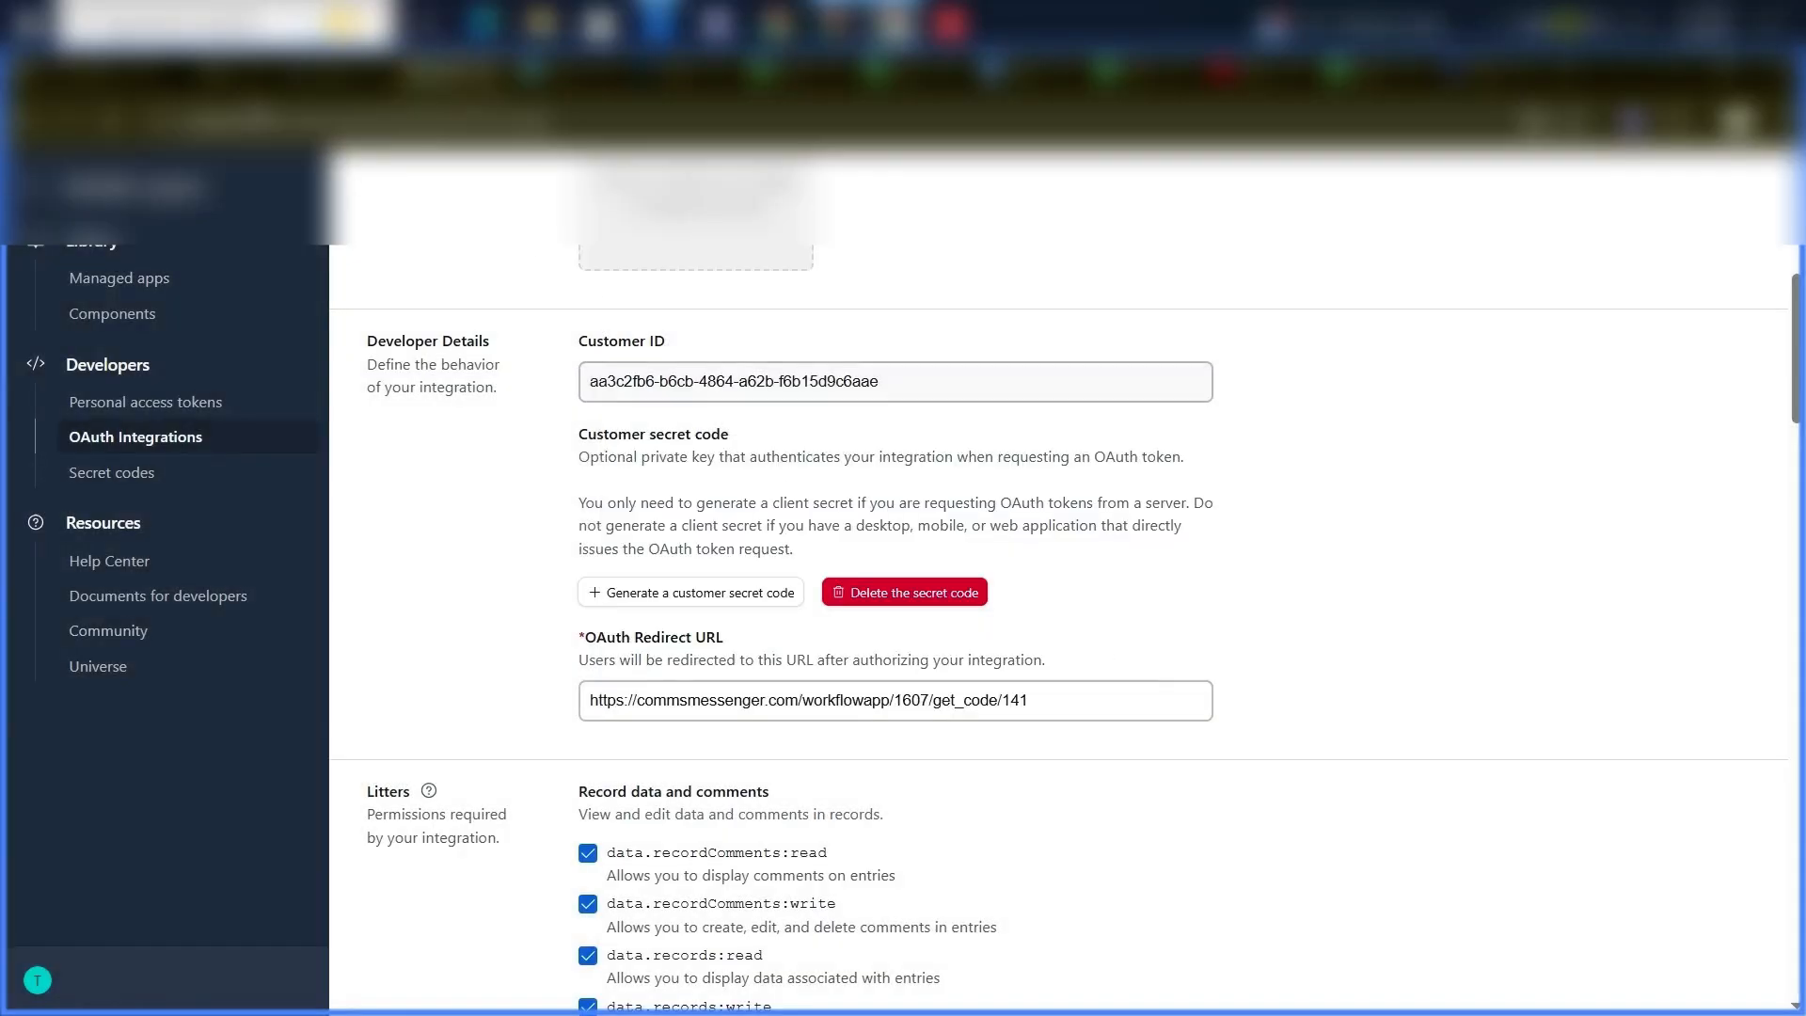
pyautogui.click(794, 728)
pyautogui.hotkey('ctrl', 'v')
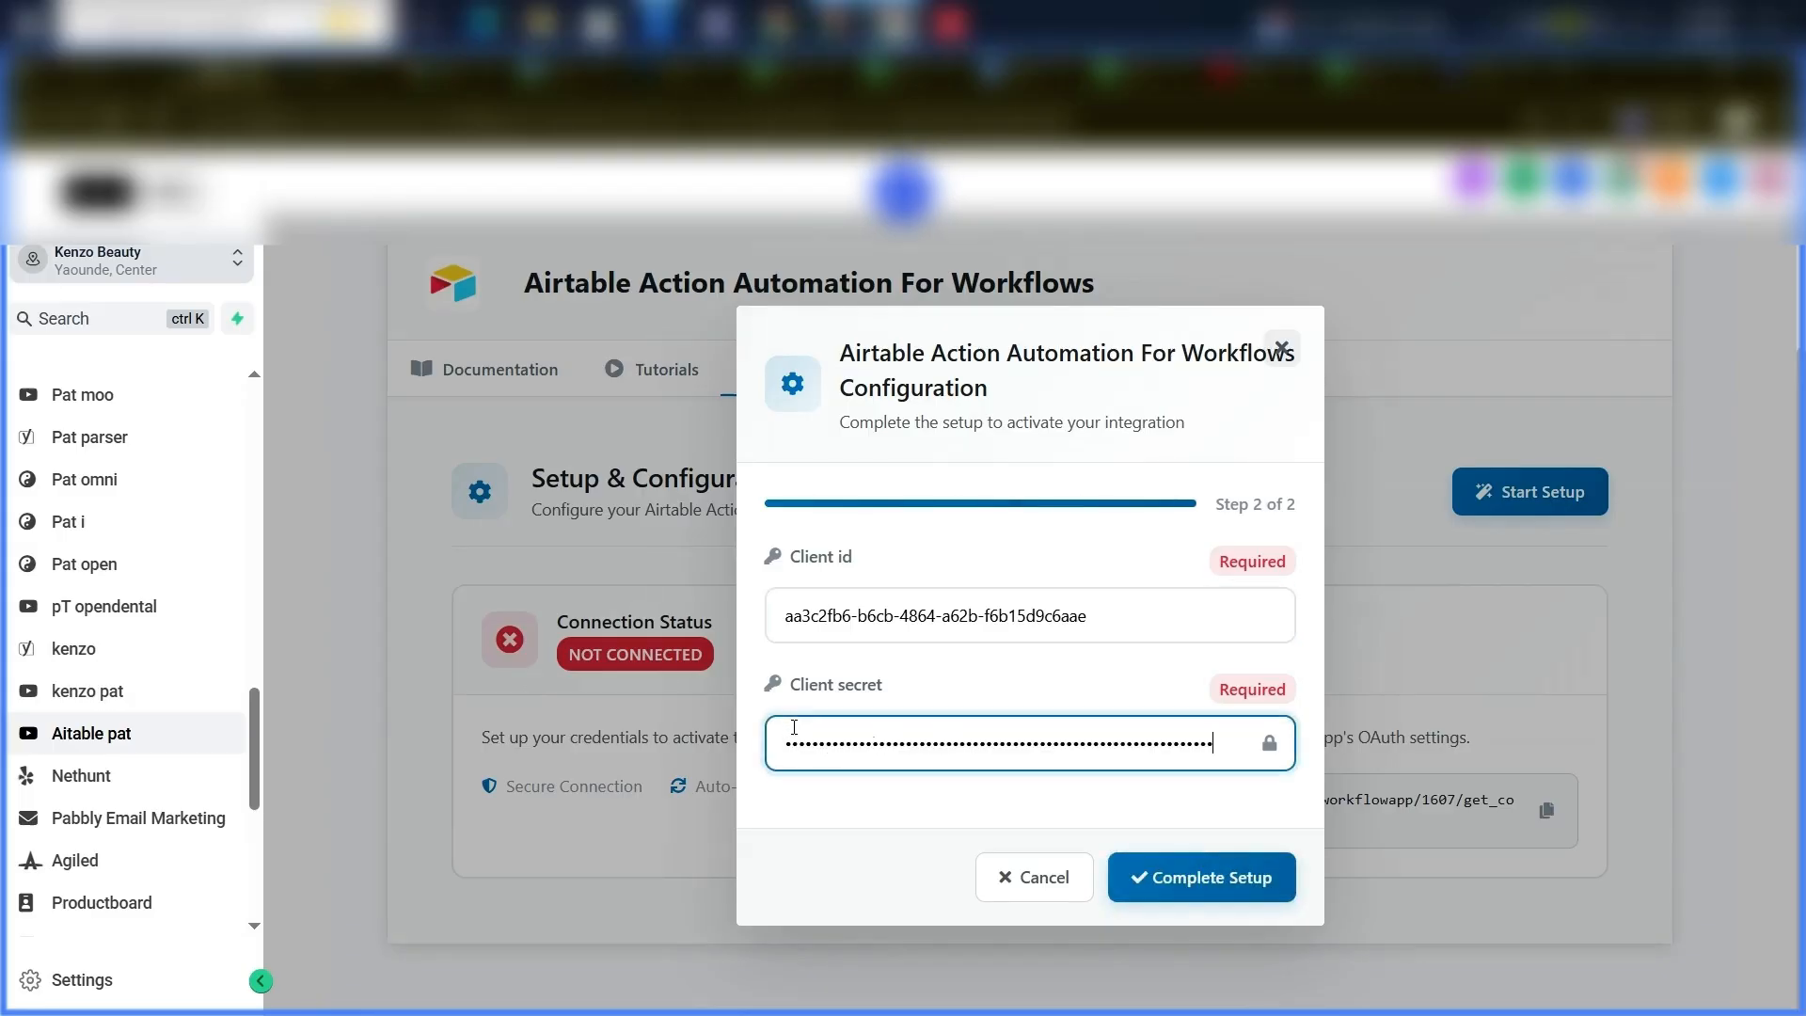
pyautogui.click(1153, 875)
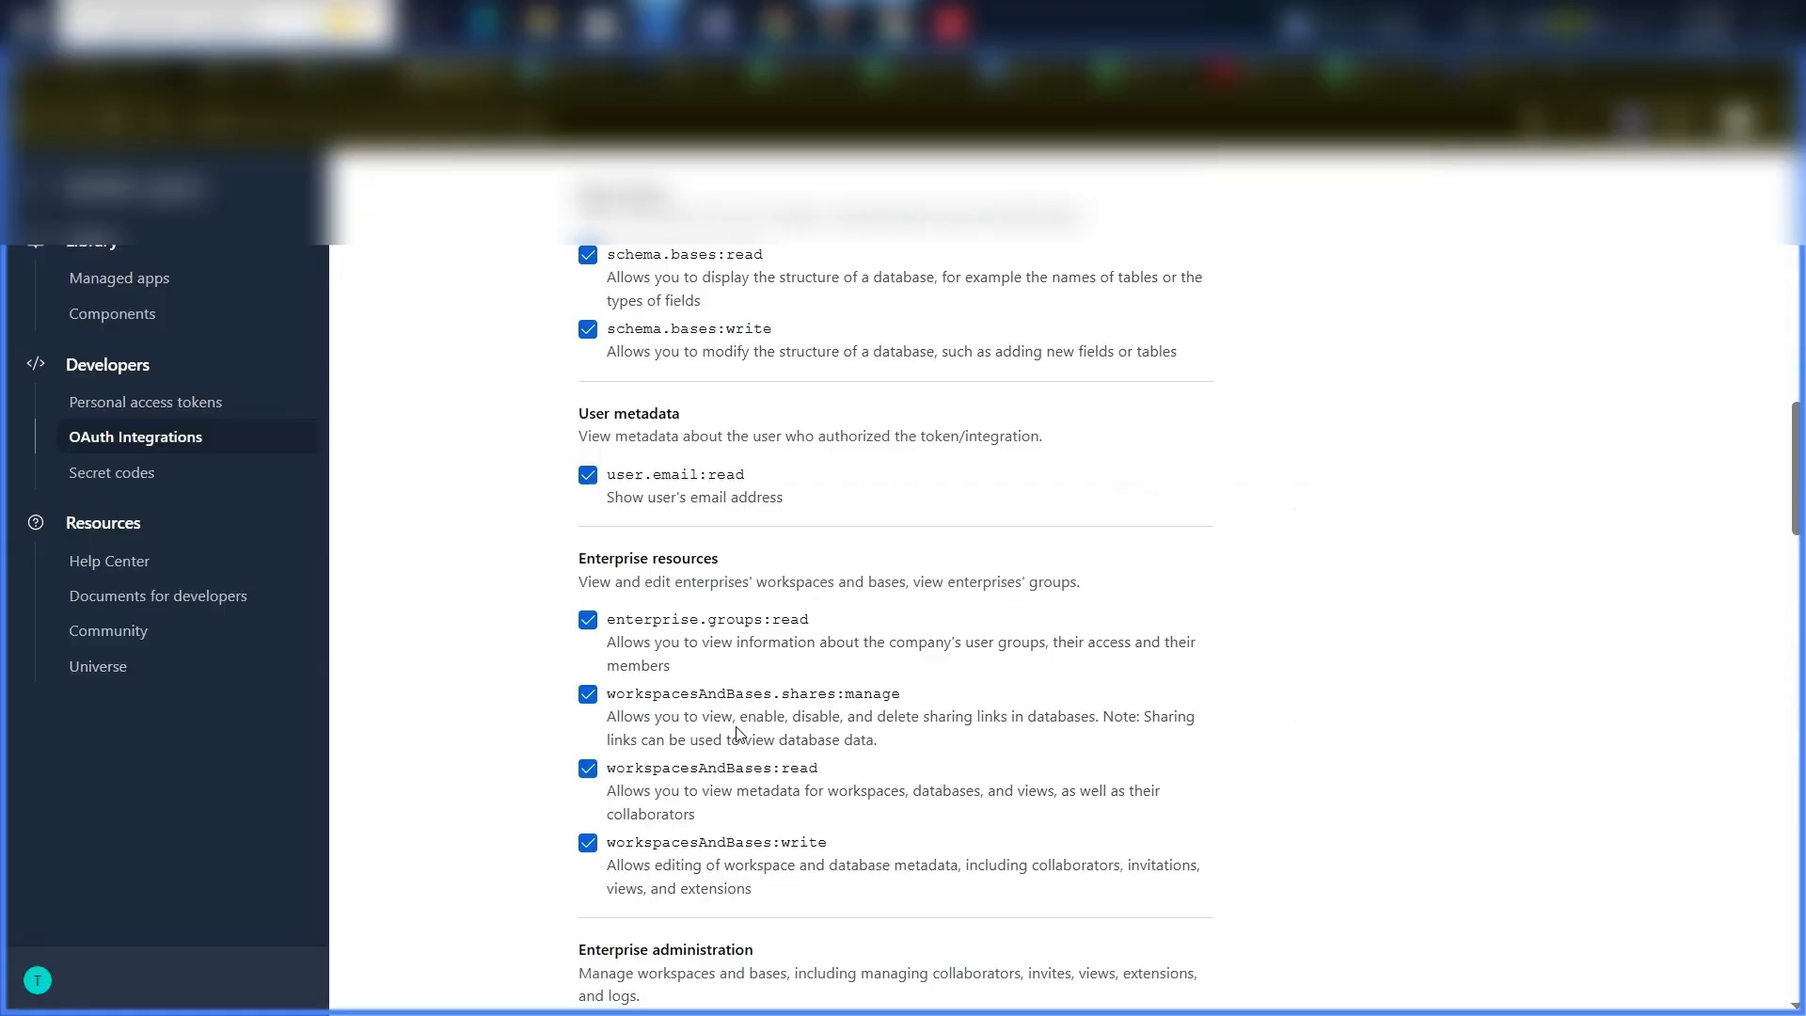
# Check the integration's selected scopes, and authorize Test to access all current and future bases in all workspaces
pyautogui.scroll(4, 739, 733)
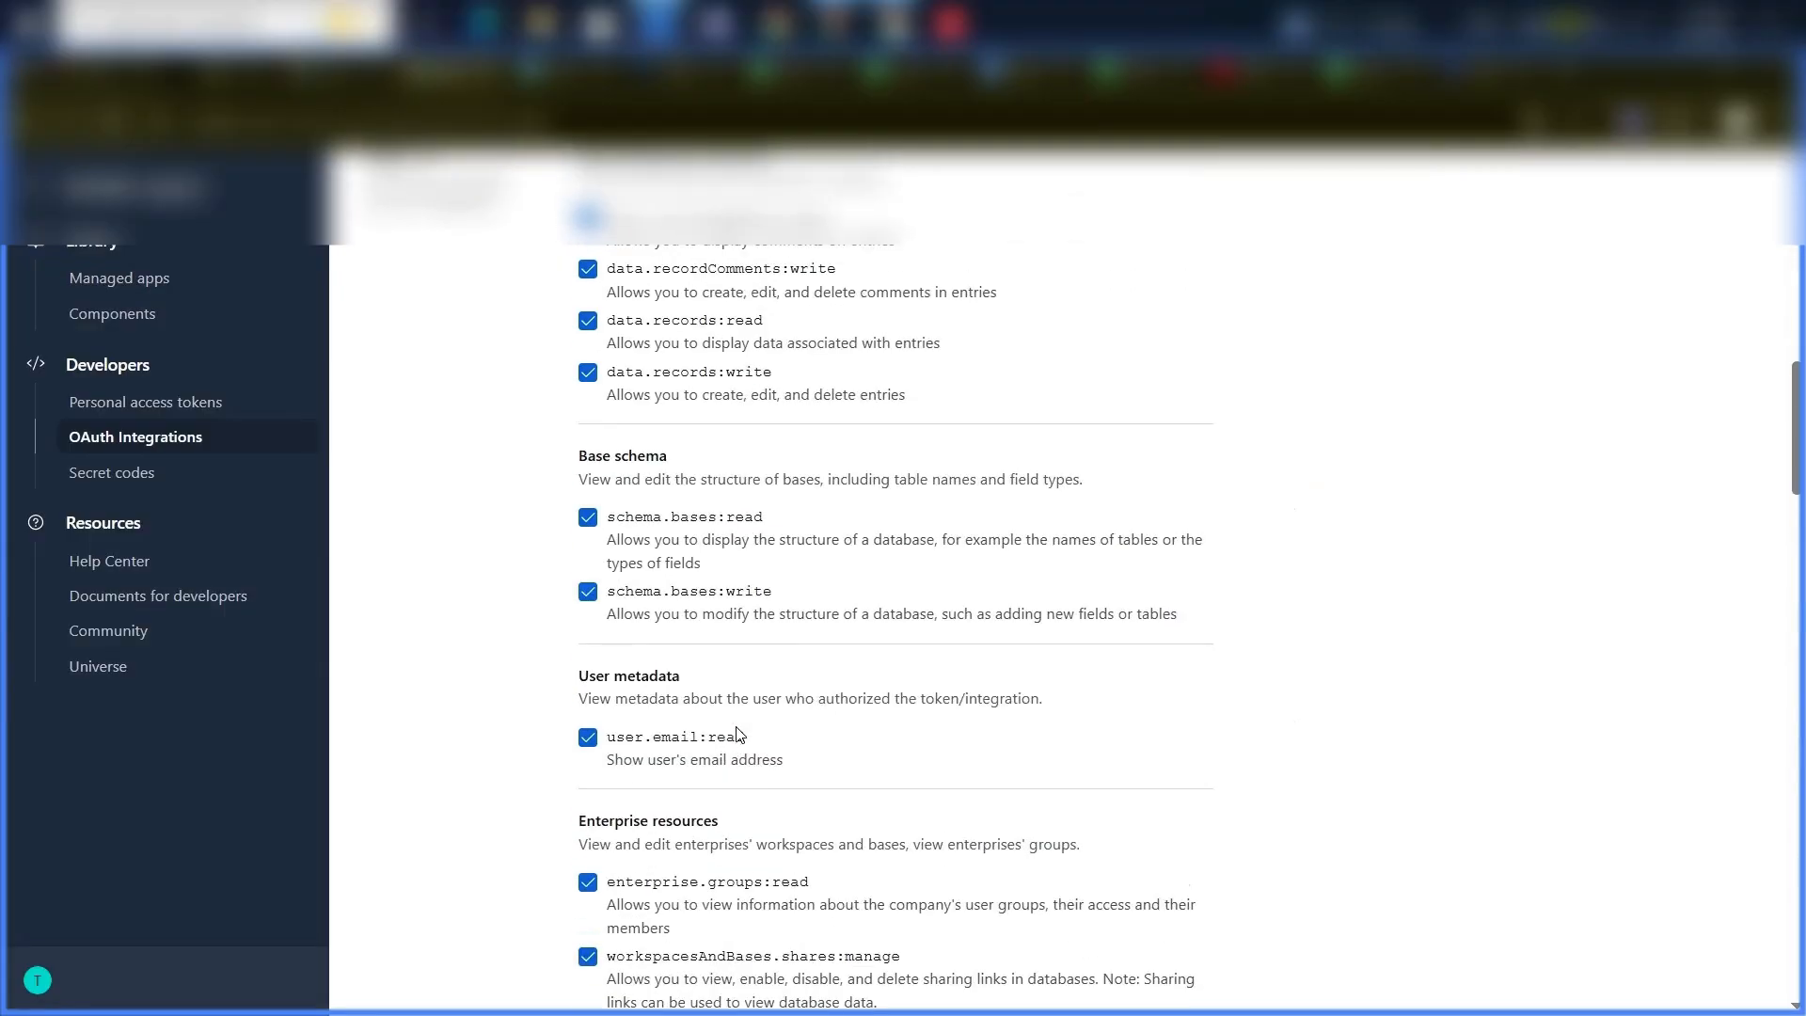
pyautogui.scroll(-1, 599, 296)
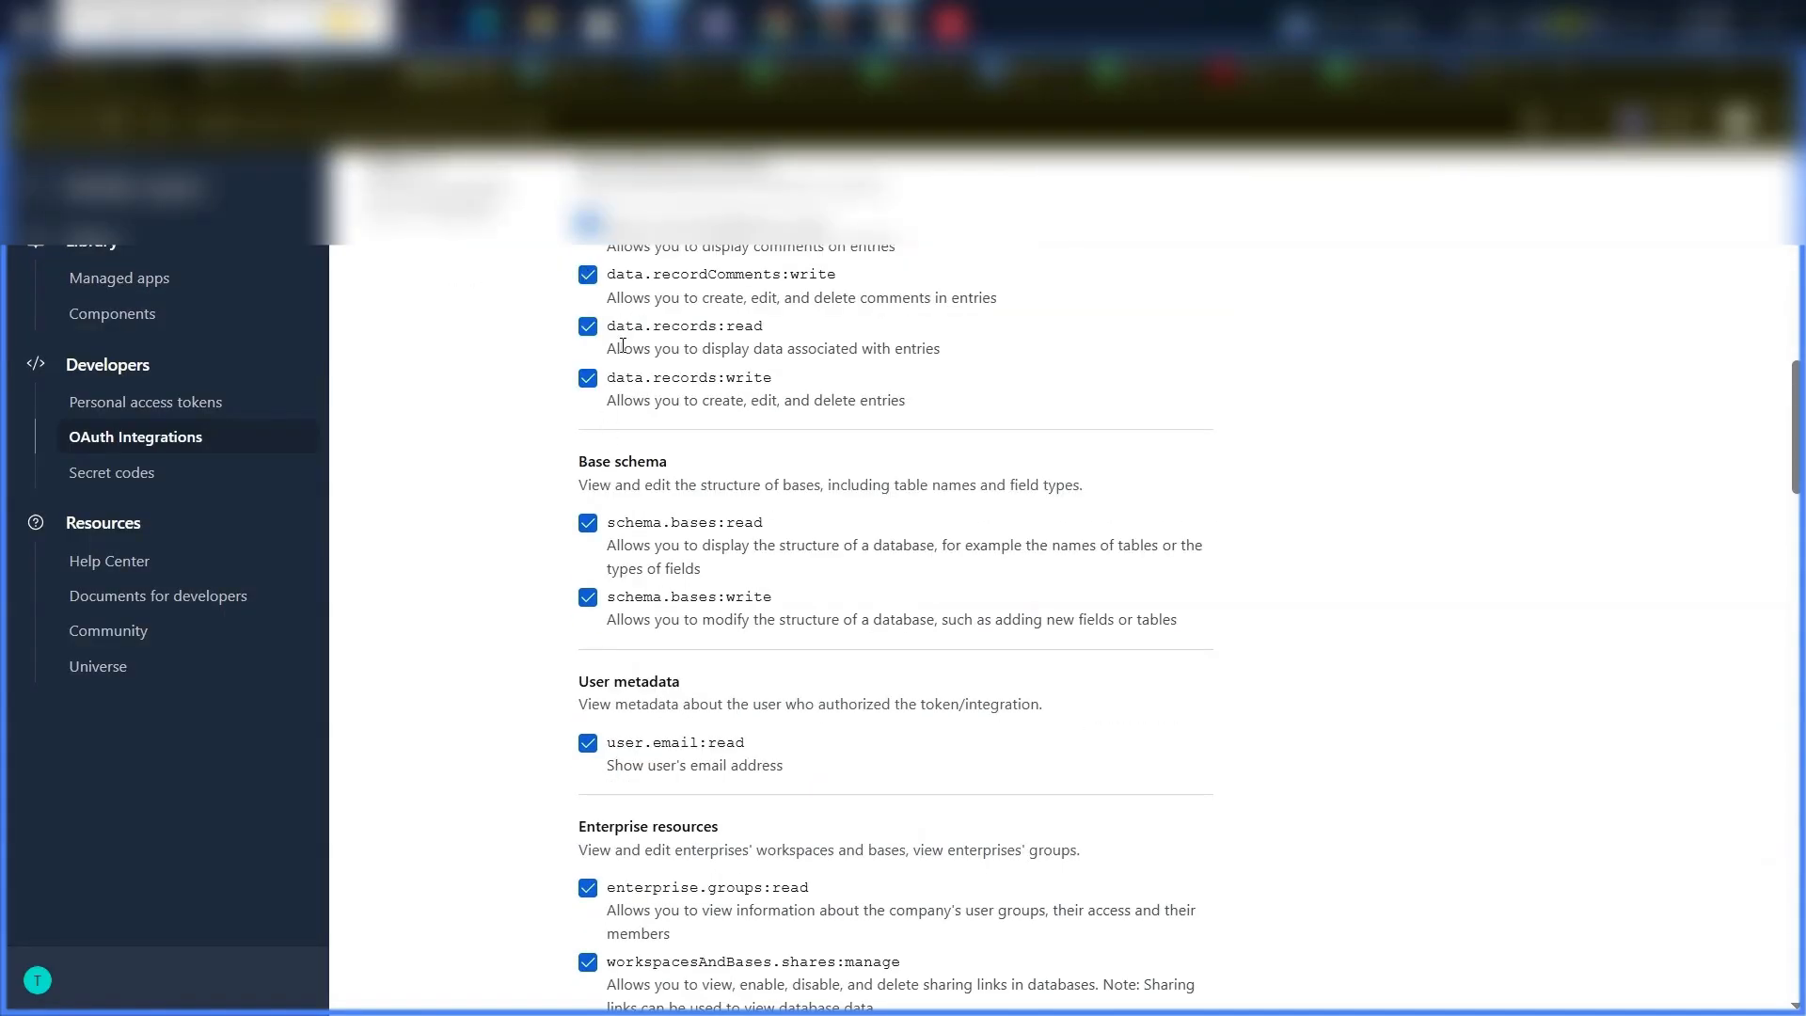
pyautogui.scroll(-15, 629, 544)
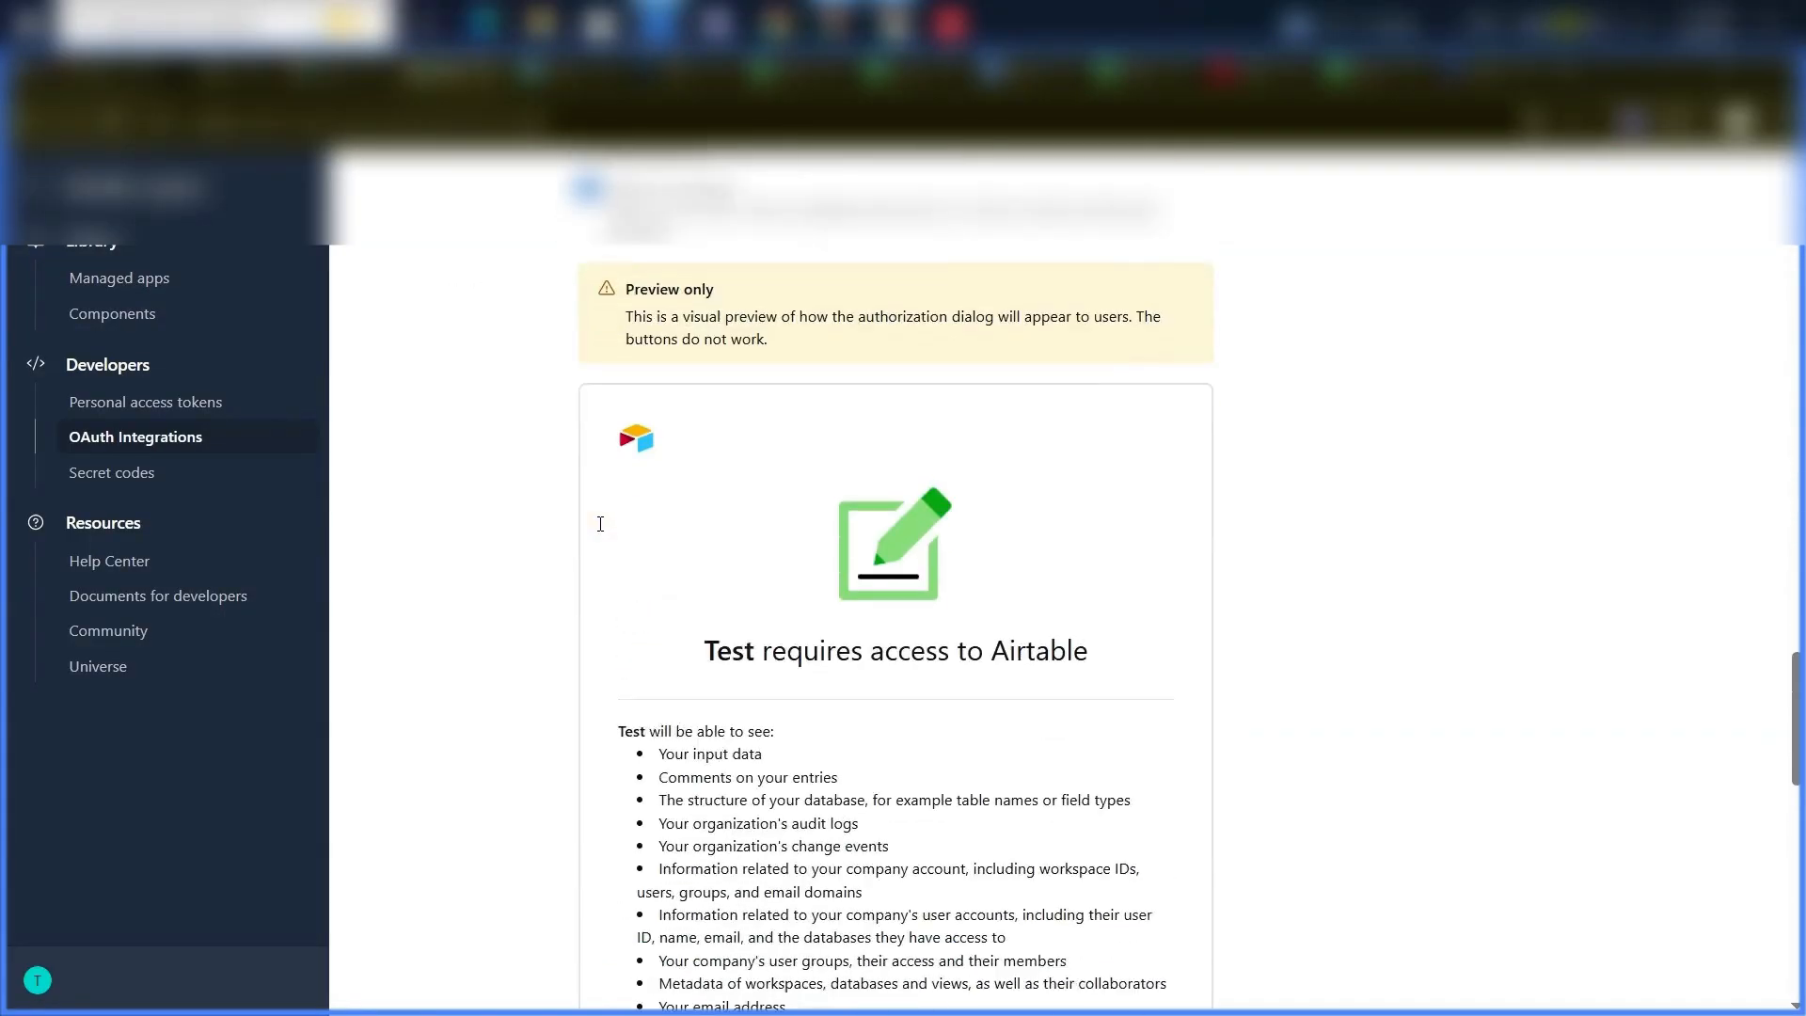
pyautogui.scroll(10, 600, 523)
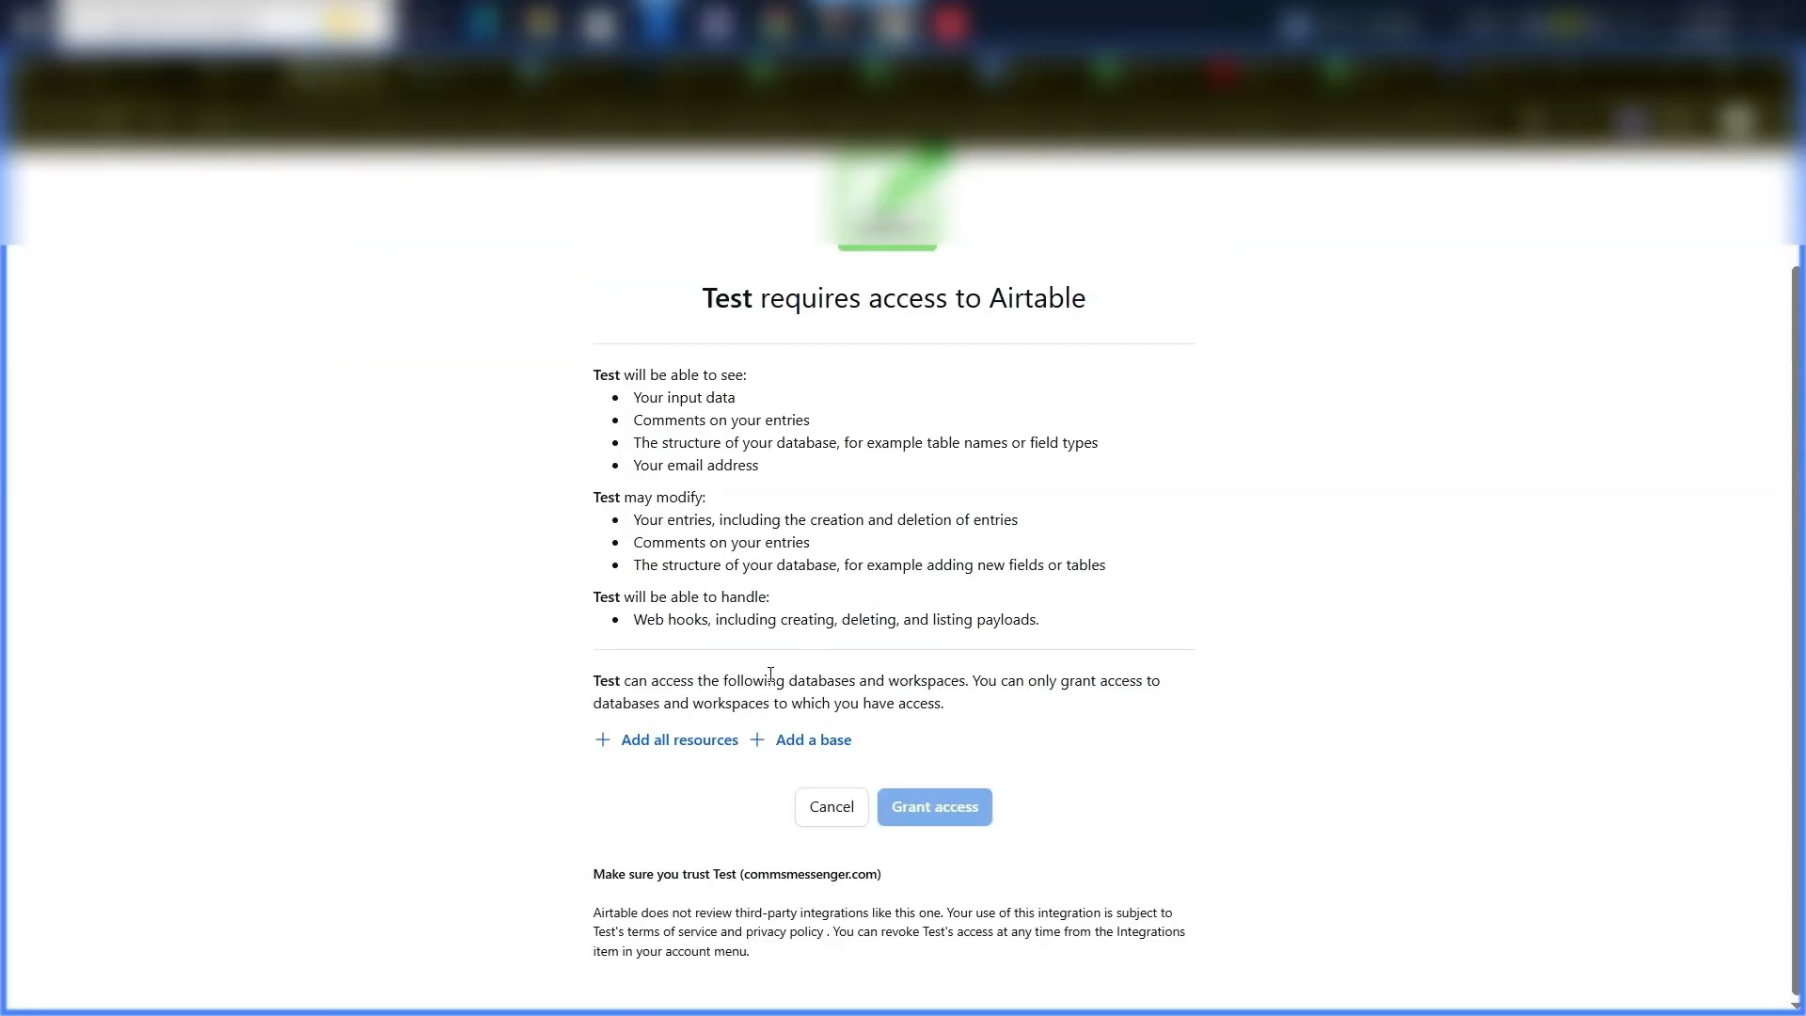
pyautogui.click(694, 743)
pyautogui.scroll(-1, 847, 809)
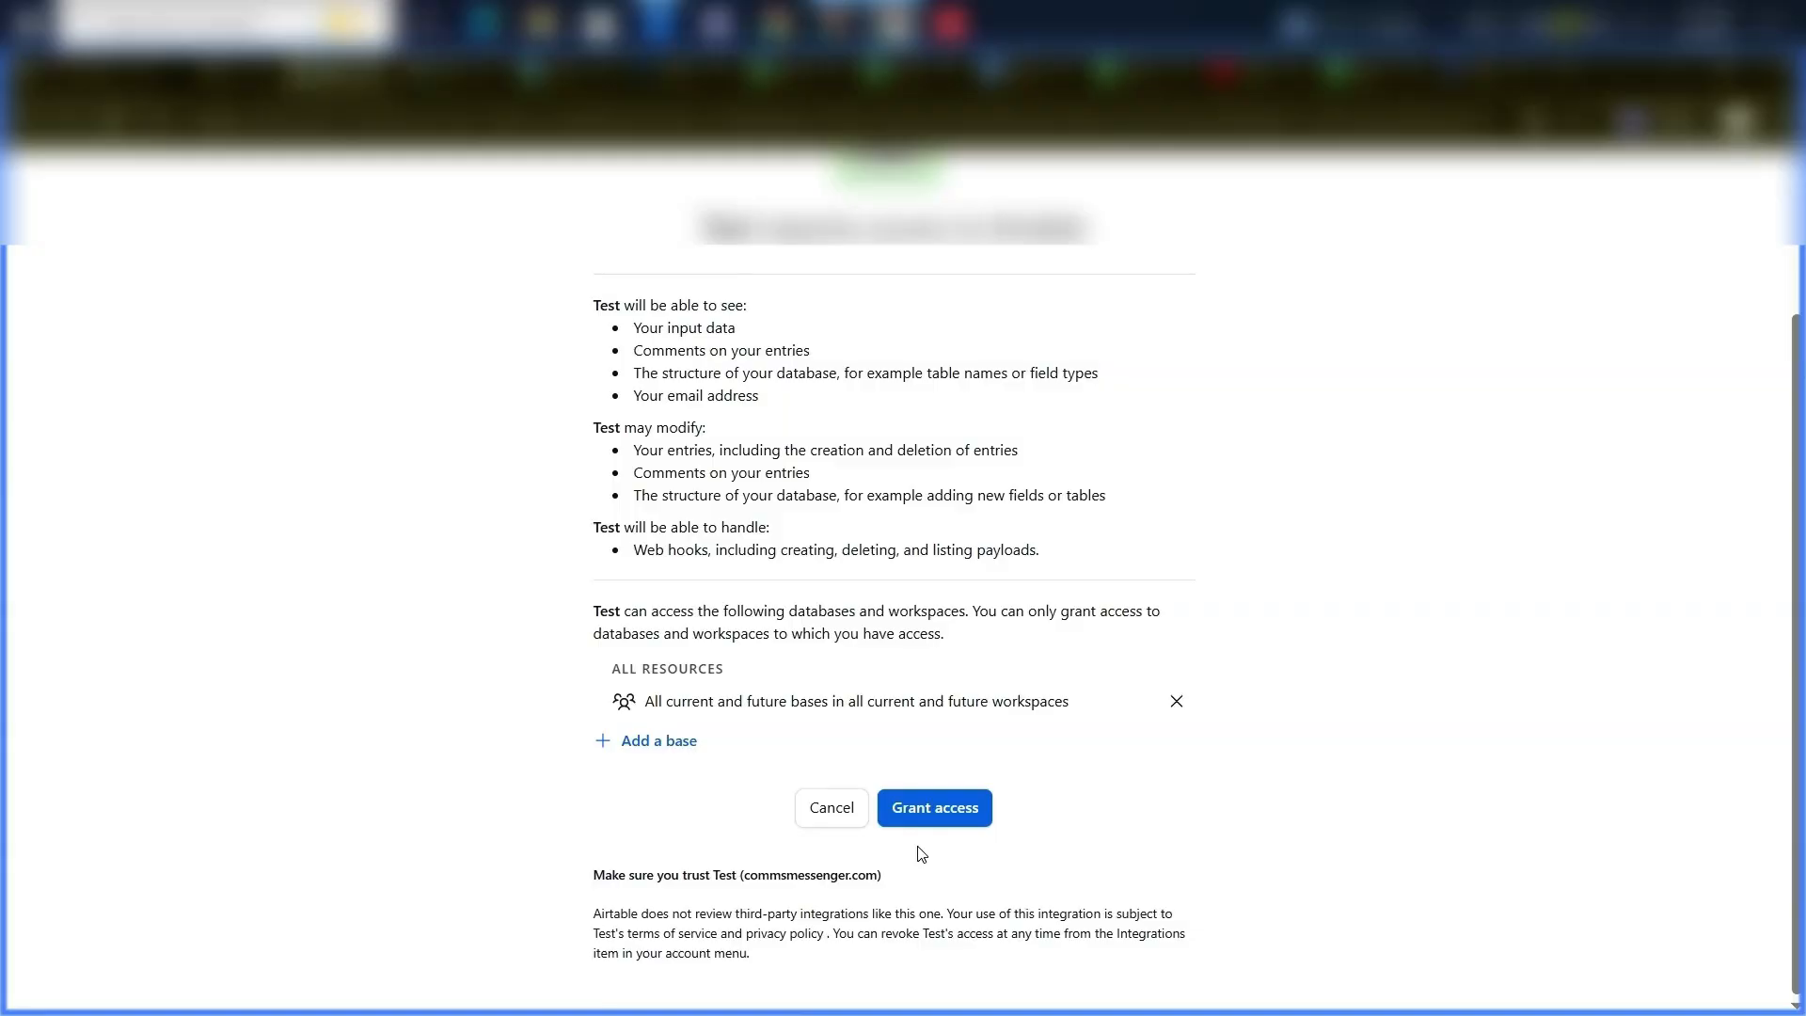
pyautogui.click(941, 826)
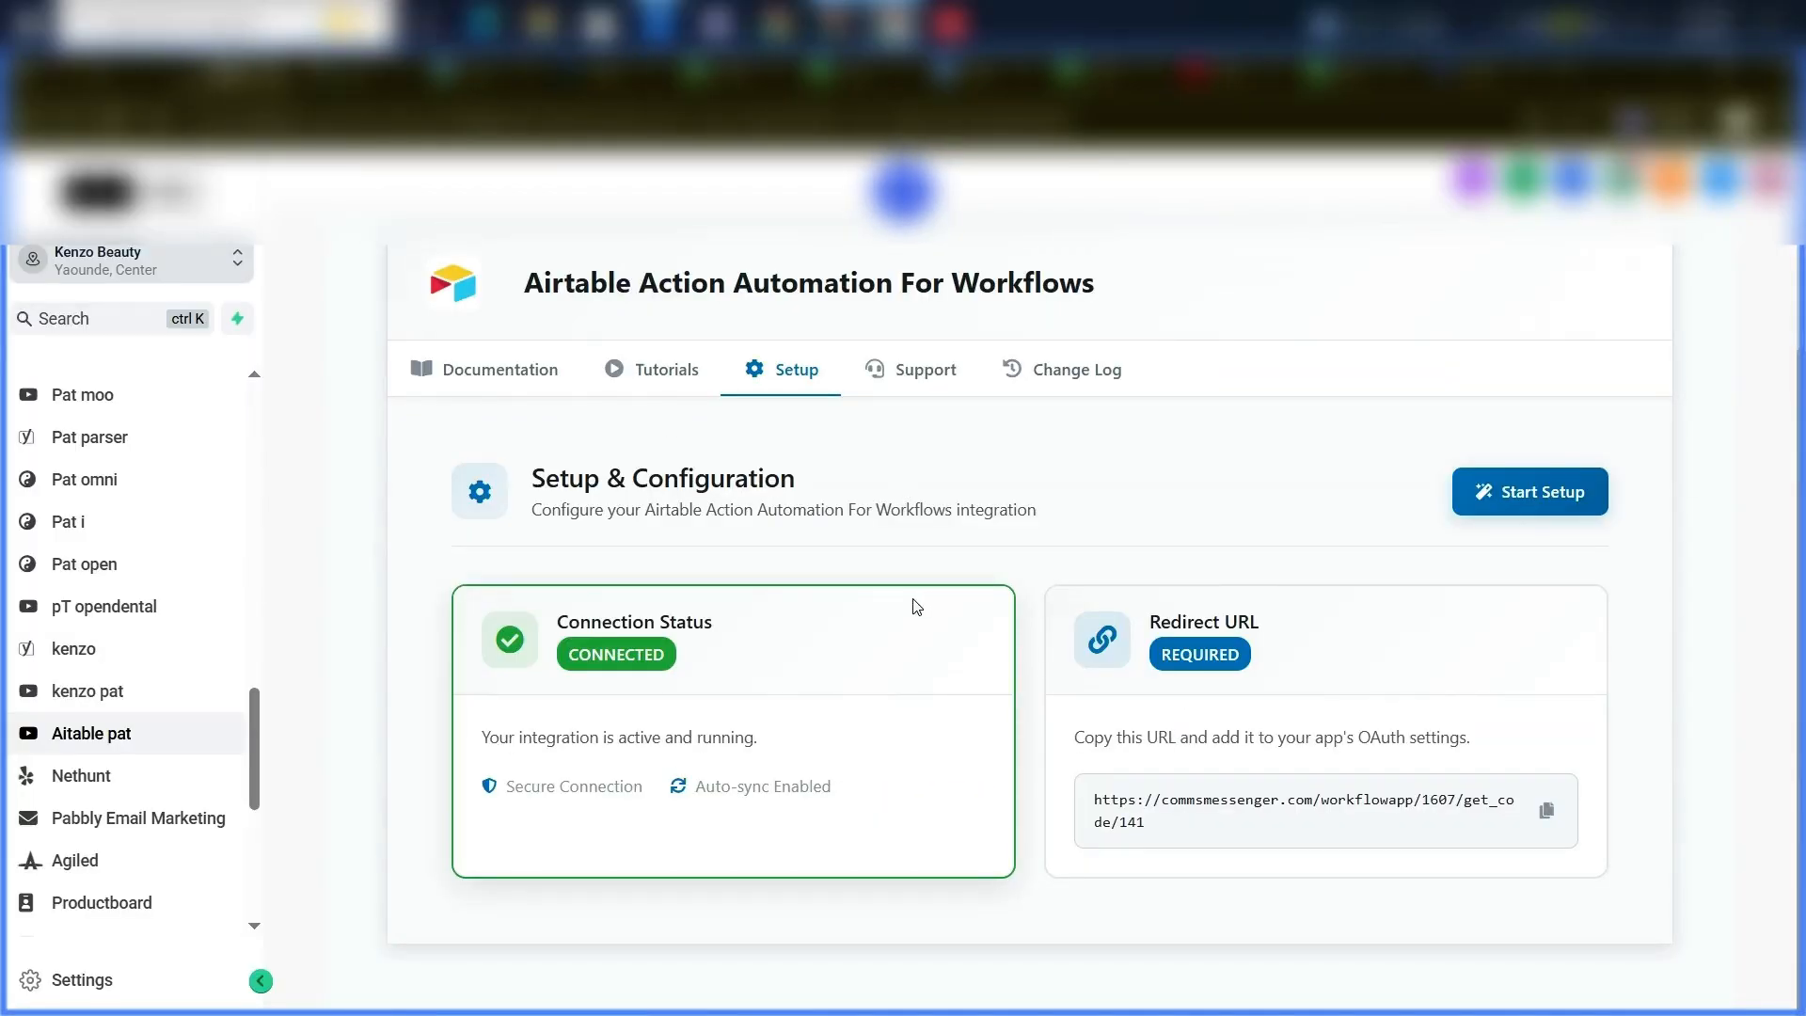
# Review the Support Center options and the Change Log of Airtable Action Automation For Workflows
pyautogui.click(925, 370)
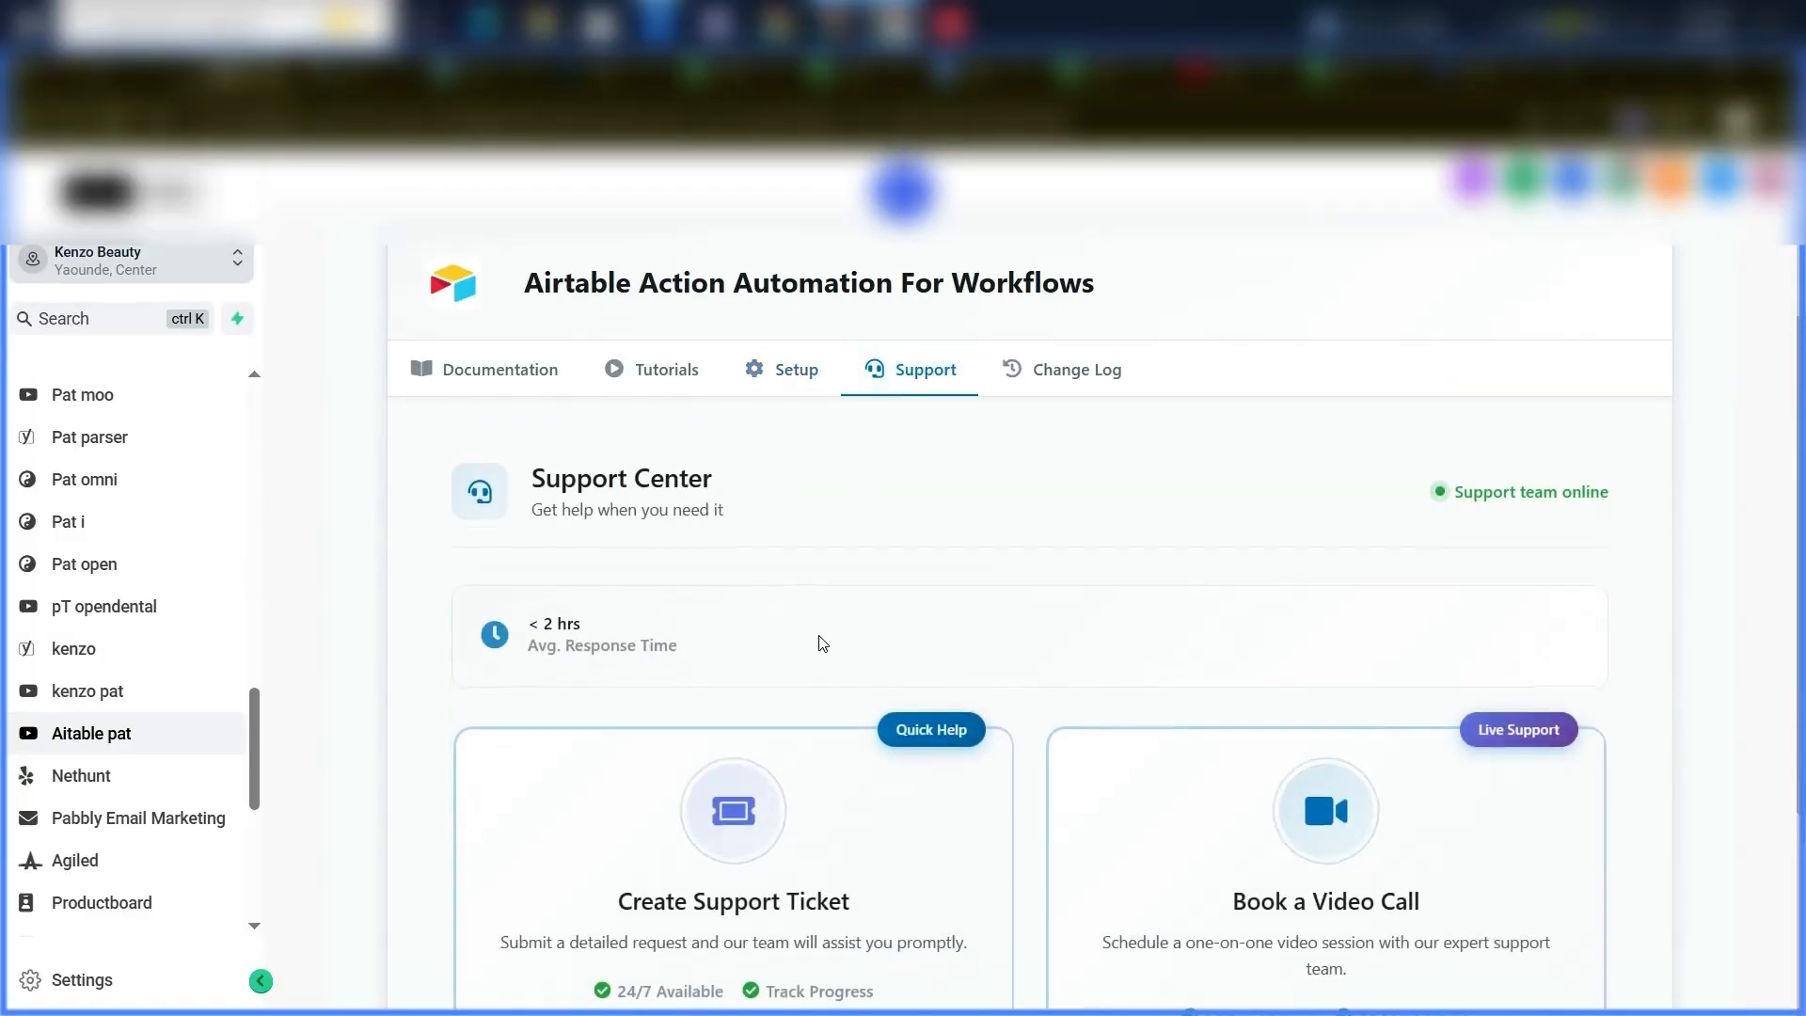
pyautogui.scroll(-3, 823, 643)
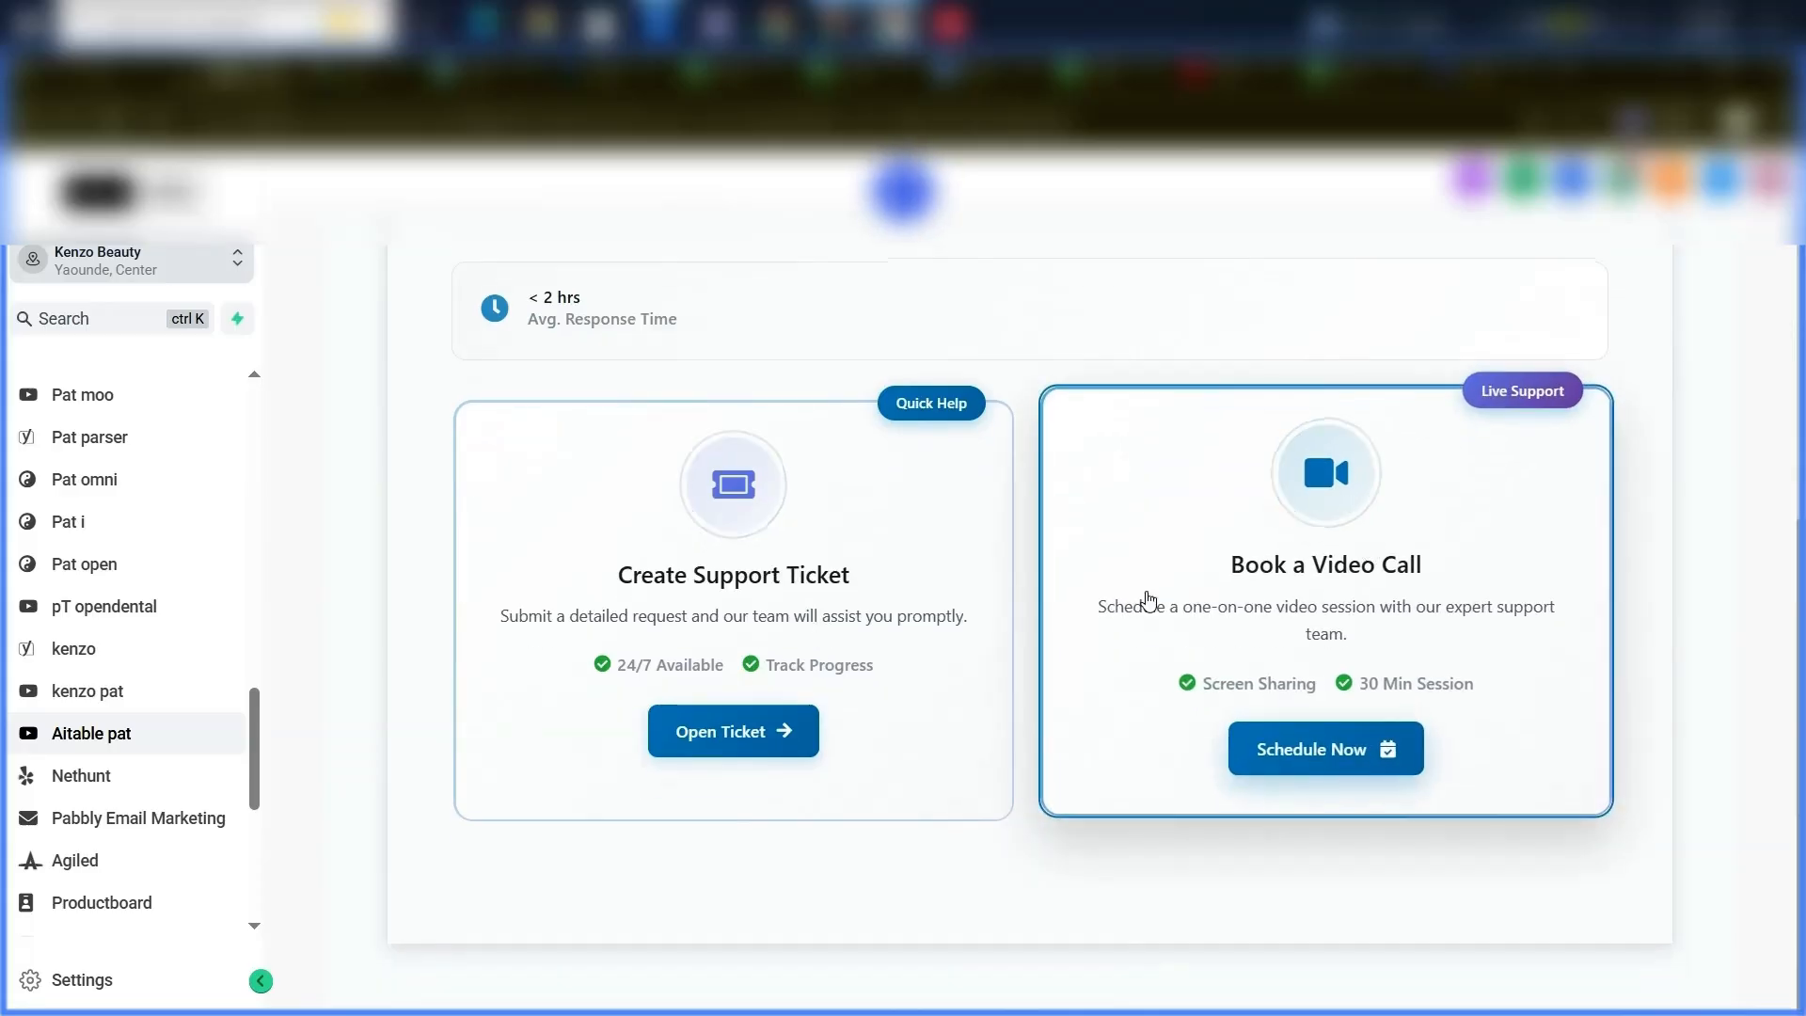
pyautogui.scroll(3, 1146, 600)
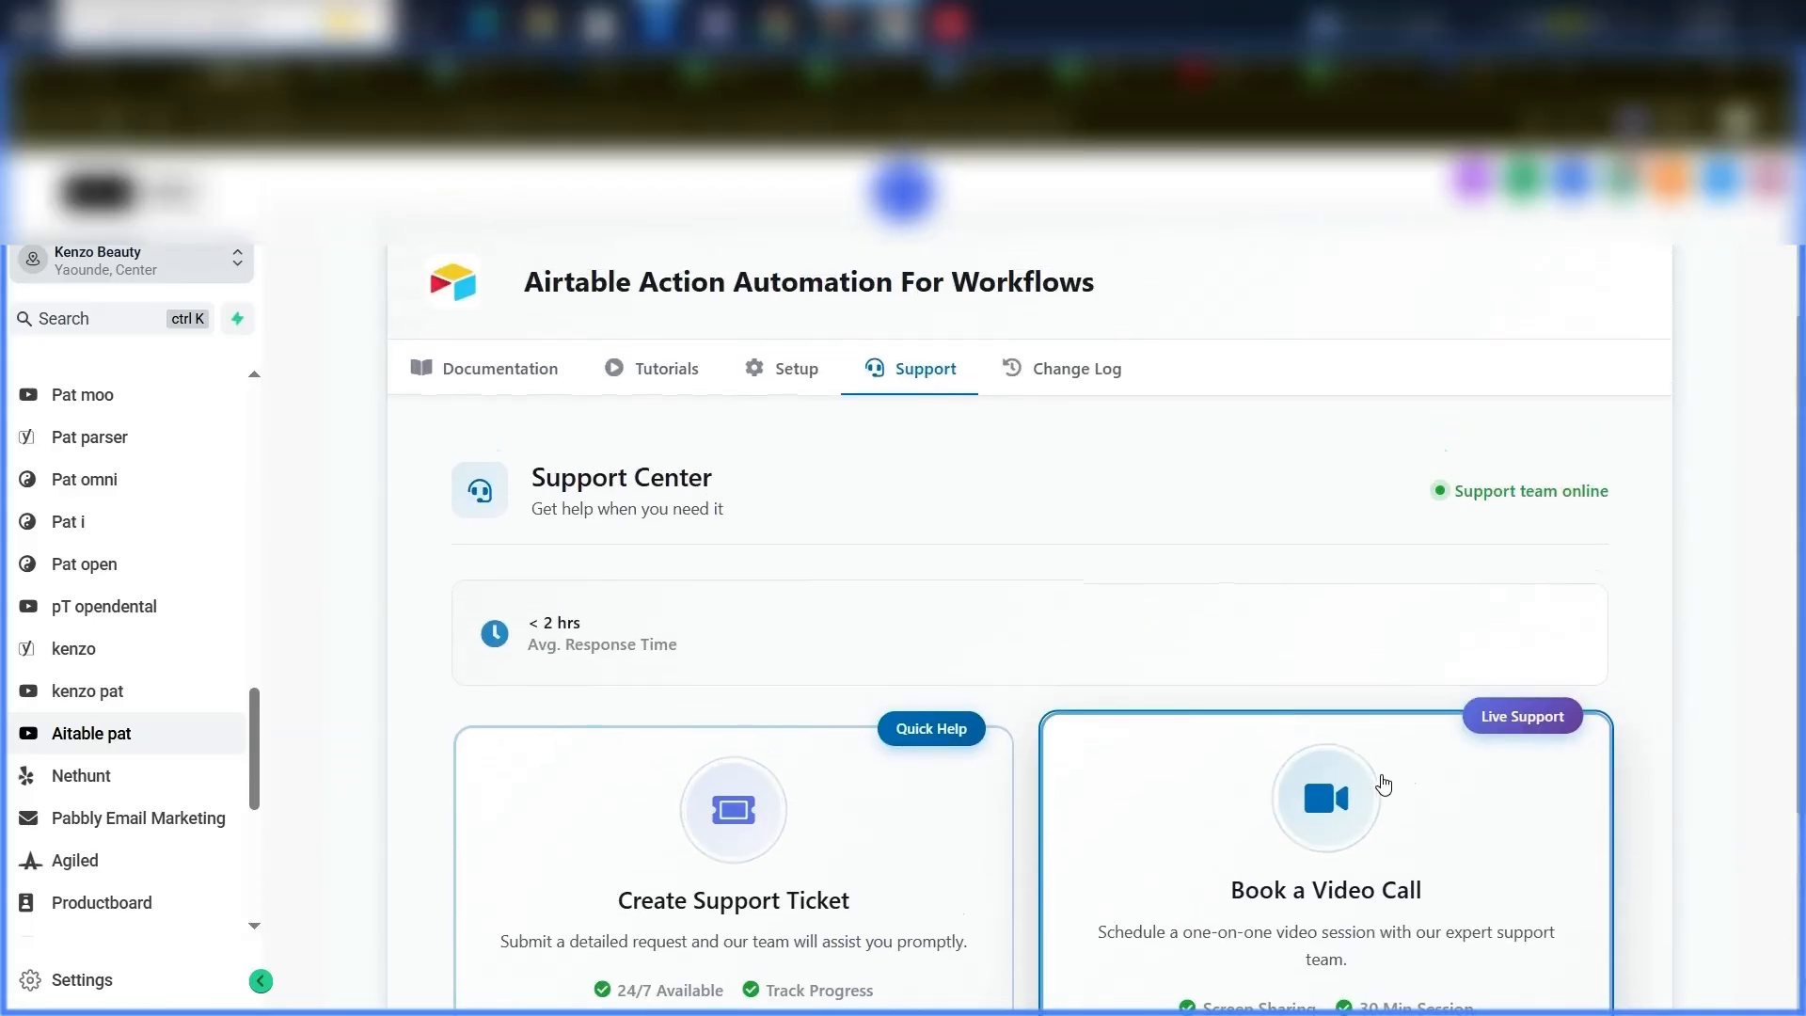
pyautogui.click(1077, 372)
pyautogui.scroll(-1, 959, 527)
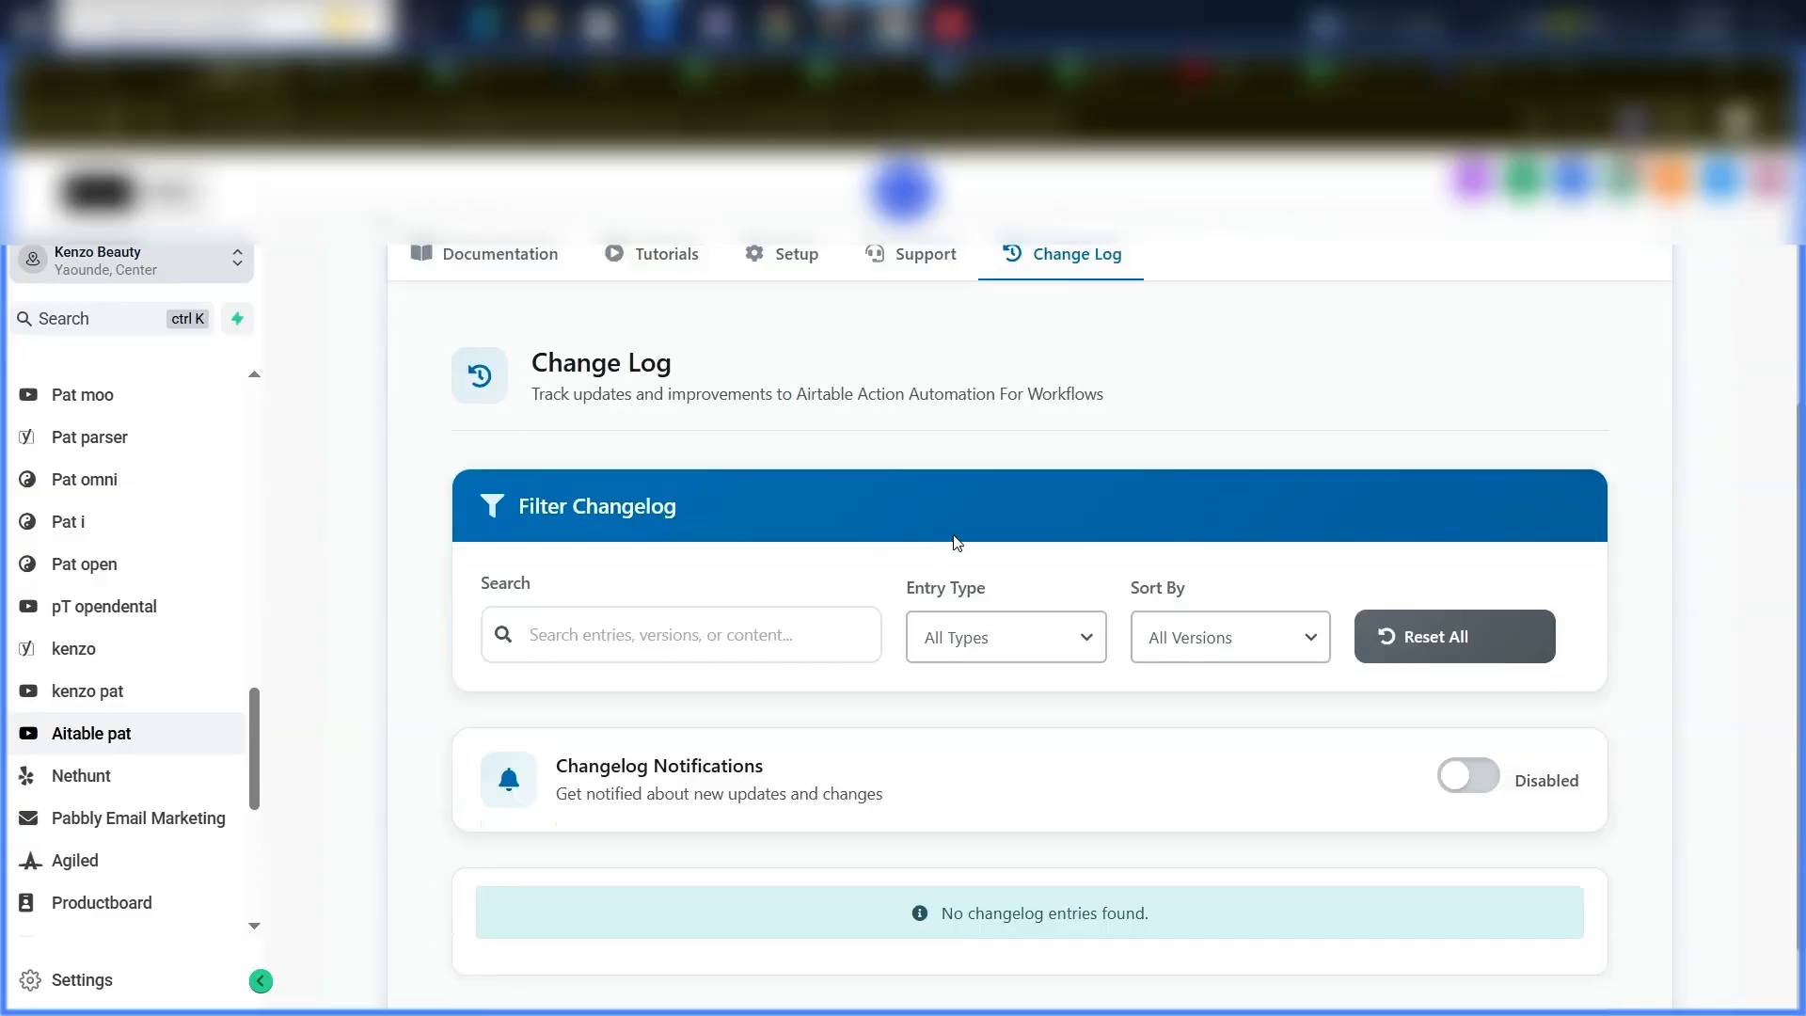
pyautogui.scroll(-1, 850, 592)
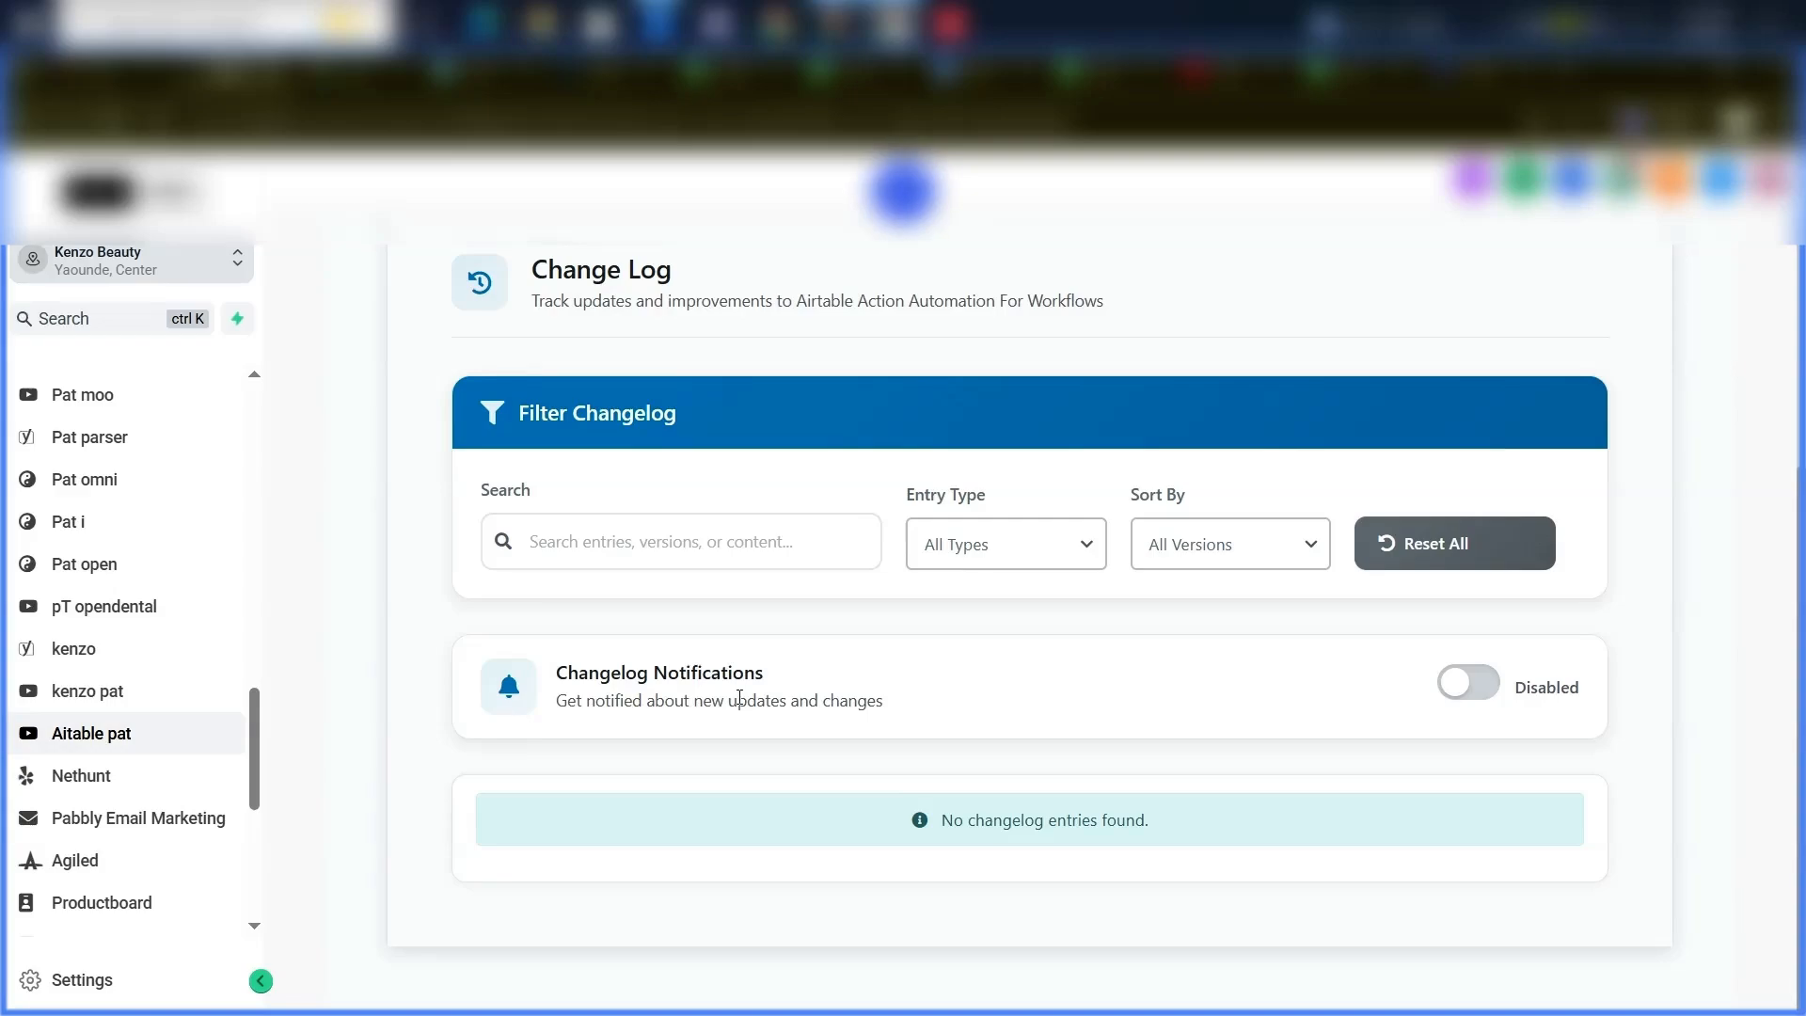
pyautogui.click(1484, 696)
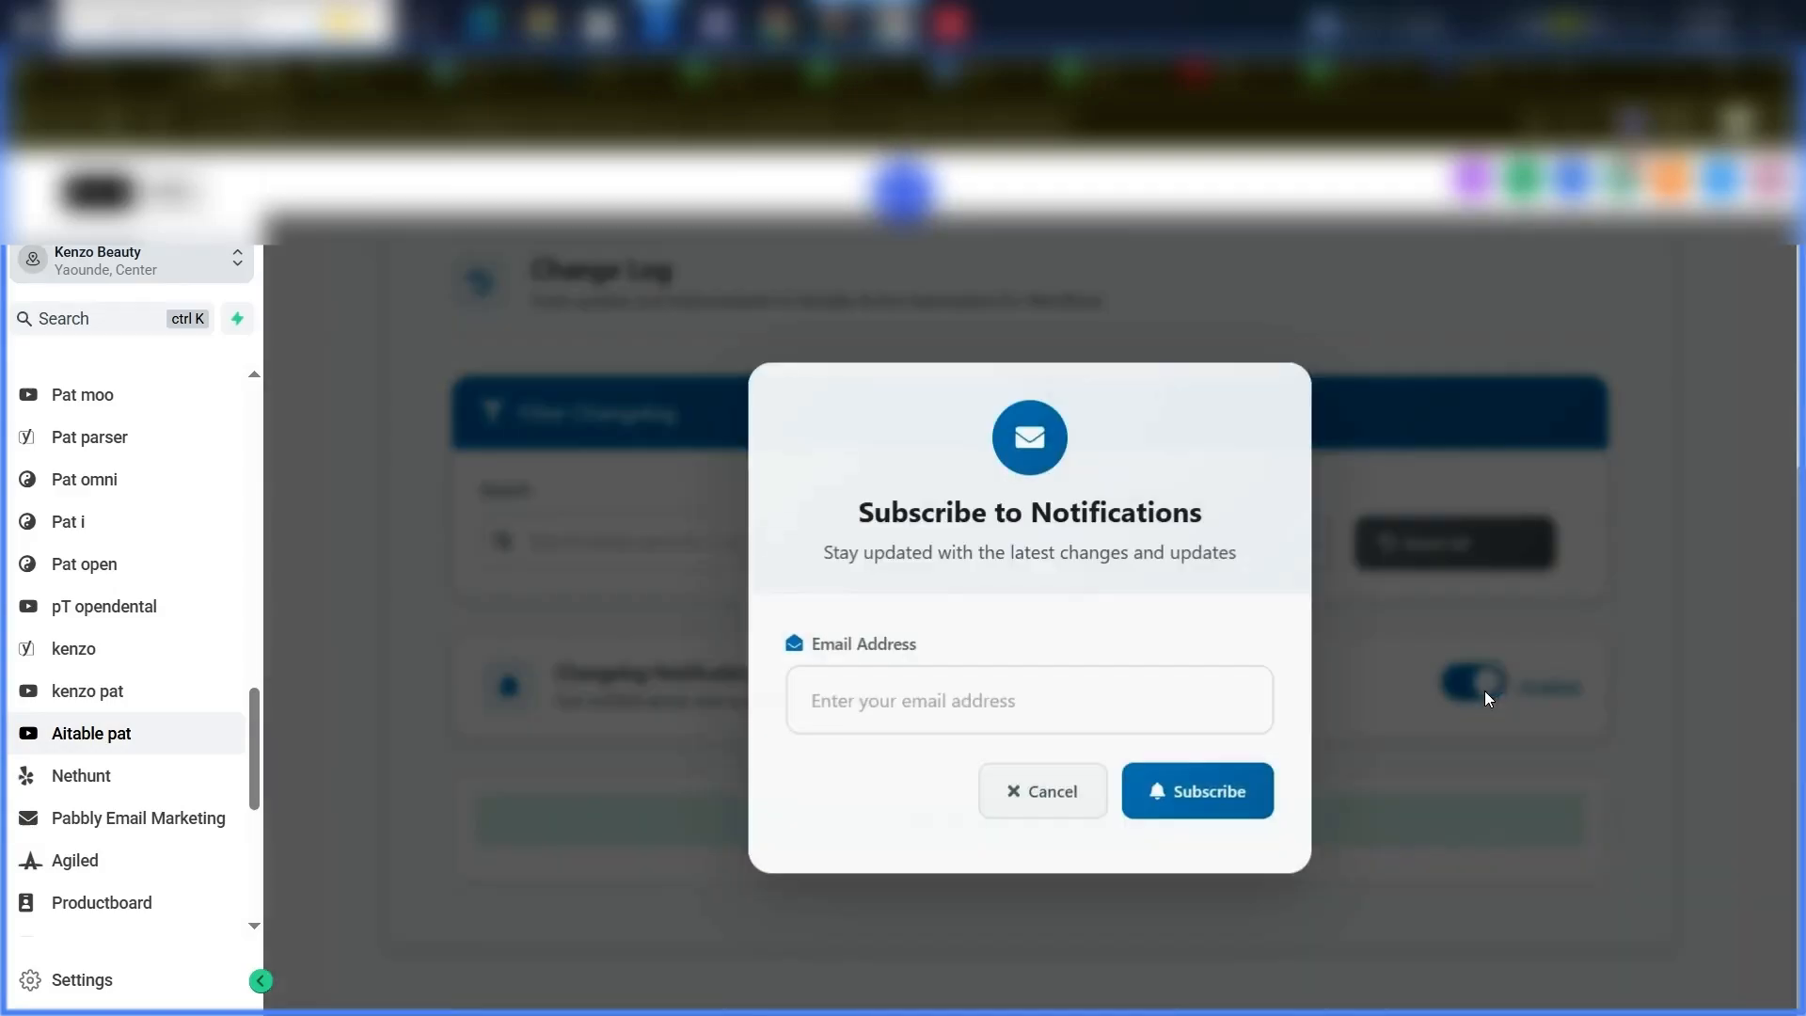
pyautogui.click(924, 696)
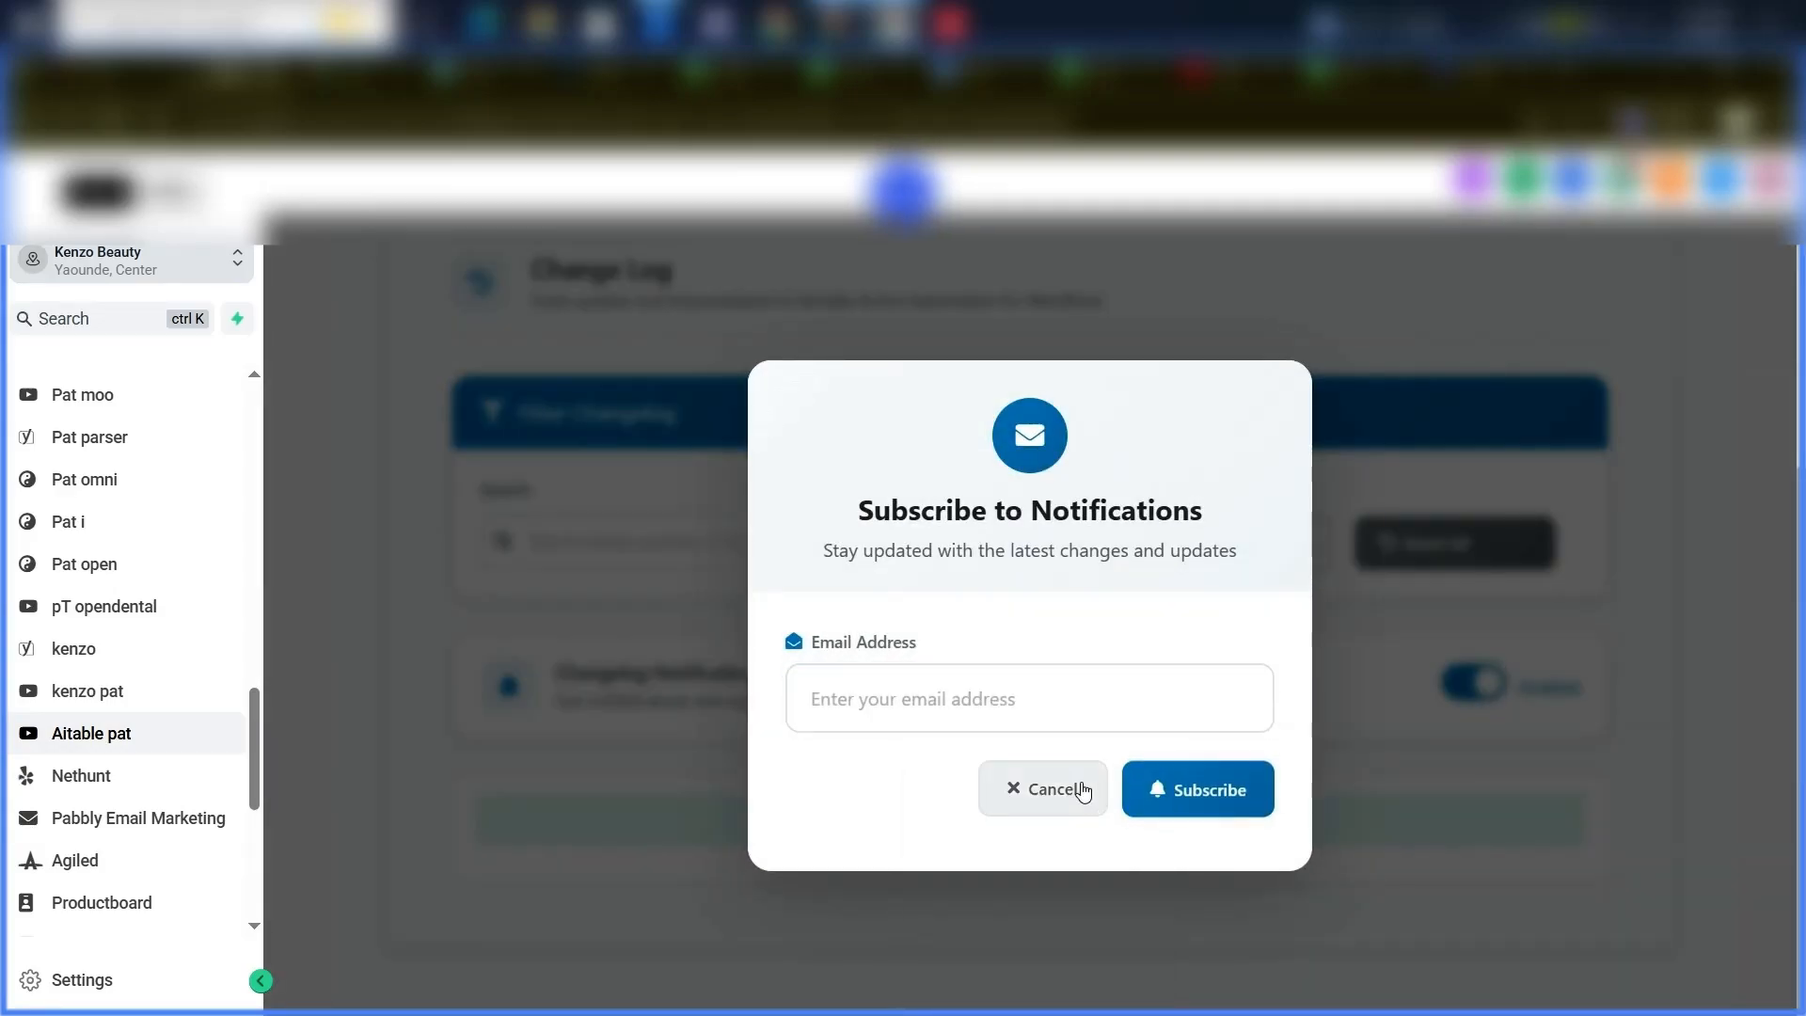
pyautogui.click(1073, 790)
pyautogui.click(1464, 695)
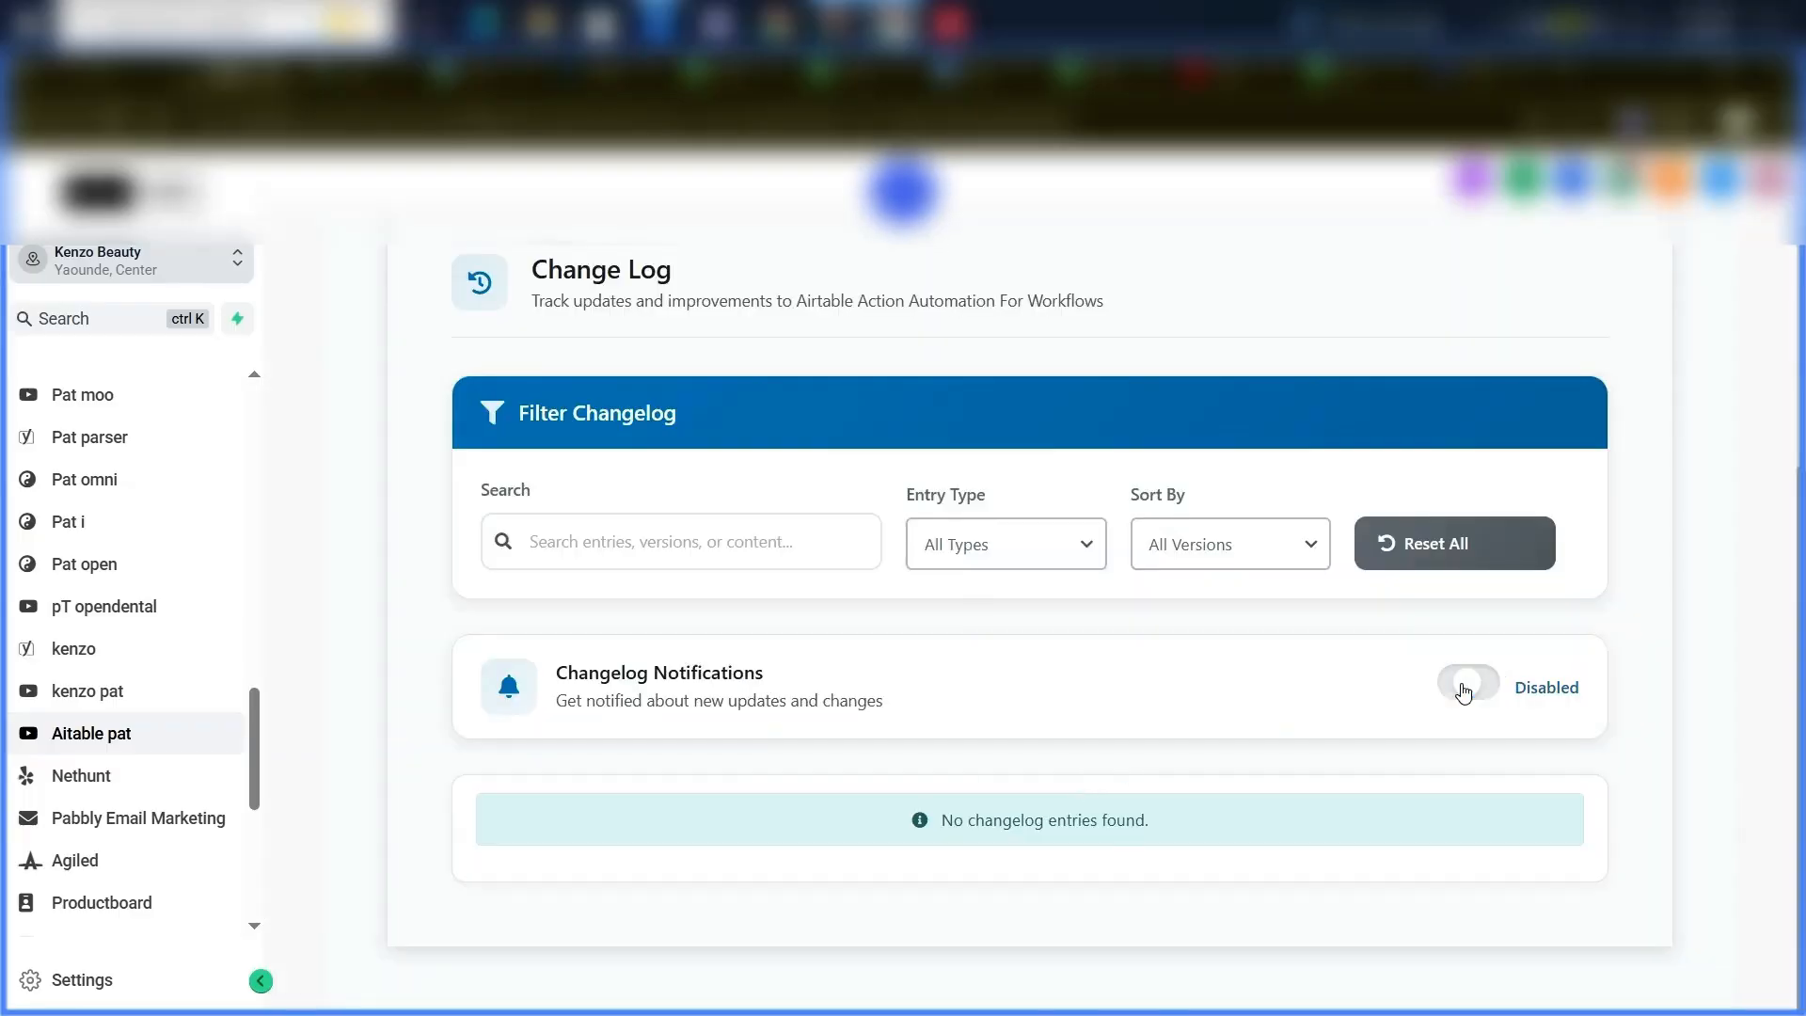